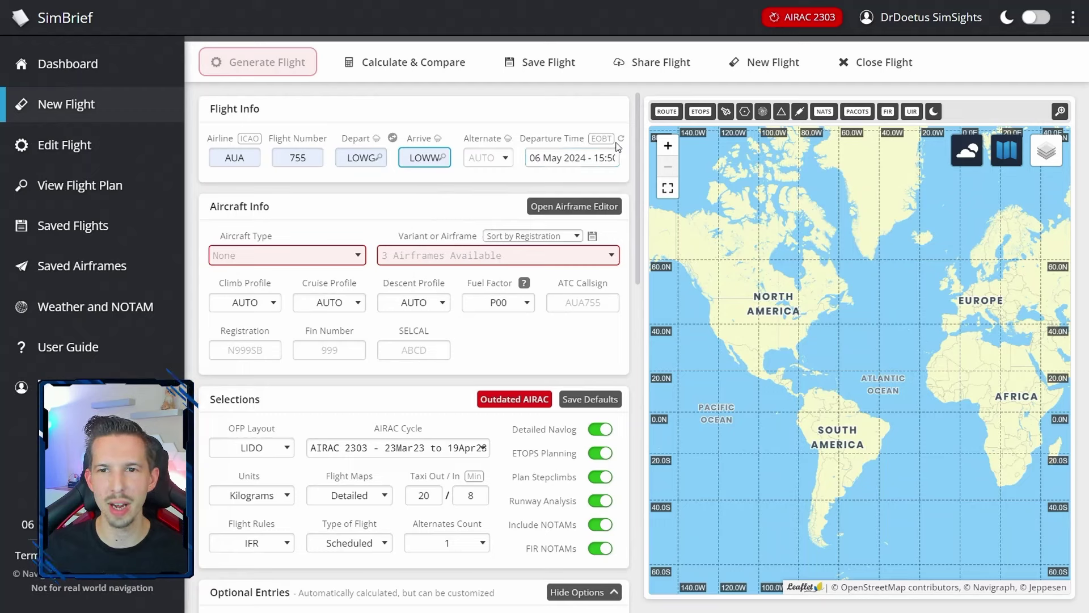
Choose the A20N - A320-251N aircraft type with the FlyByWire (MSFS) - All Versions airframe.
left_click(477, 229)
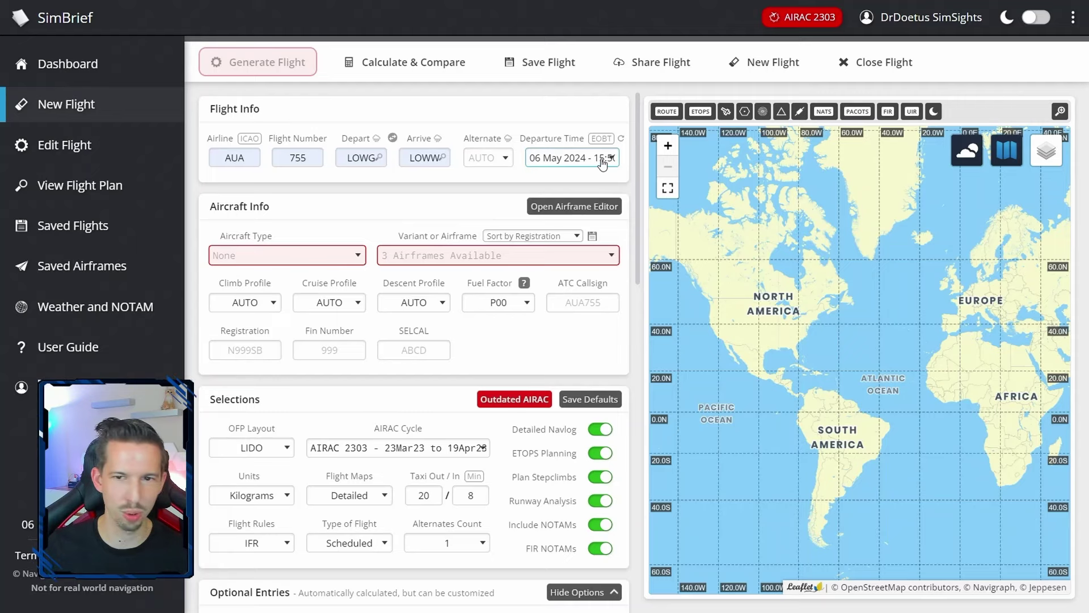
left_click(303, 258)
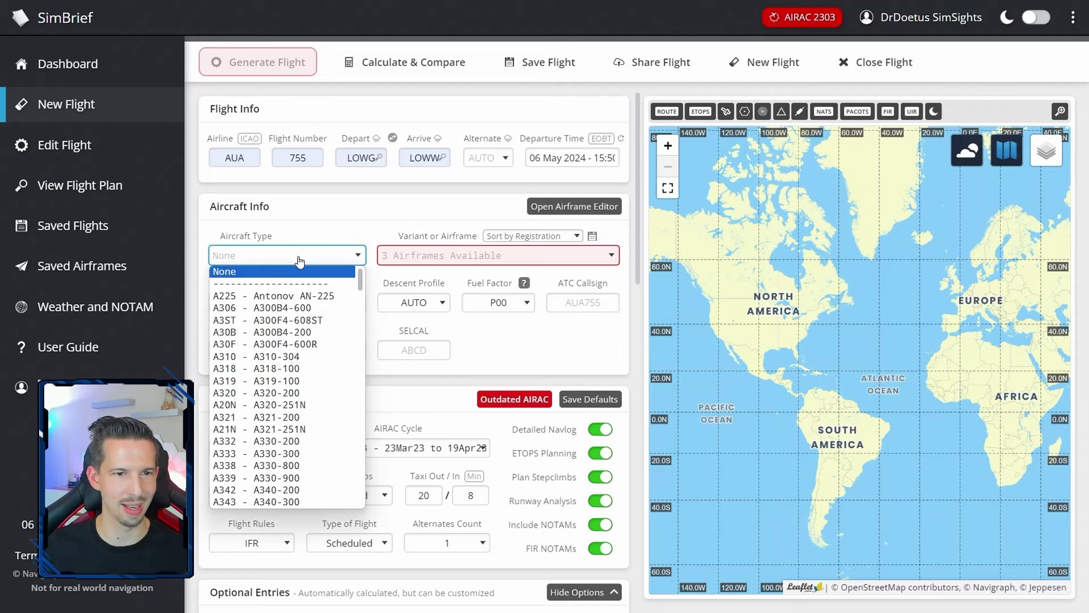
scroll(361, 281, "down", 2)
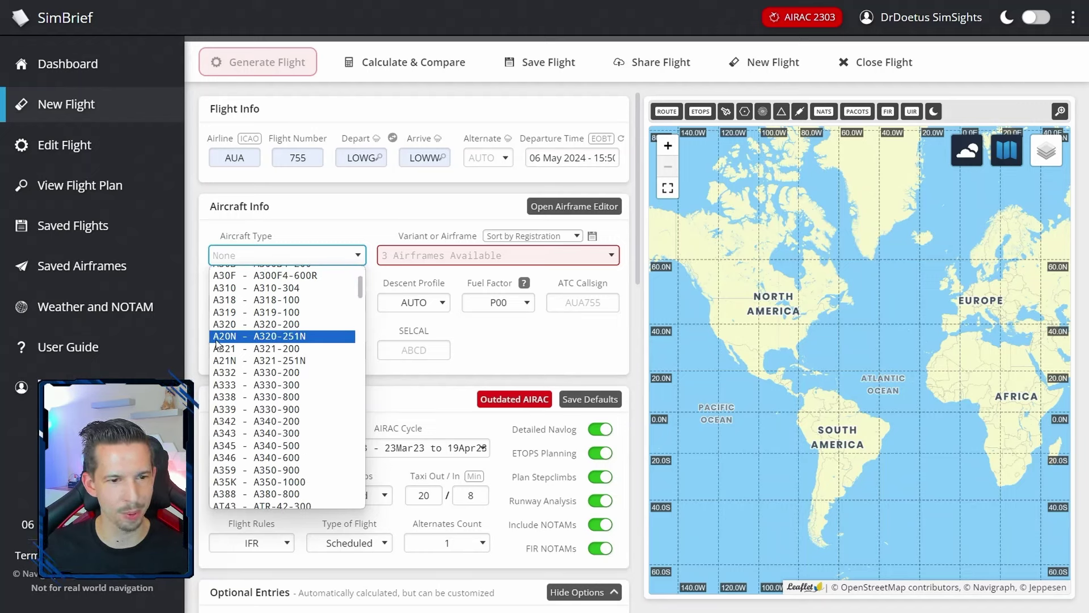
left_click(247, 337)
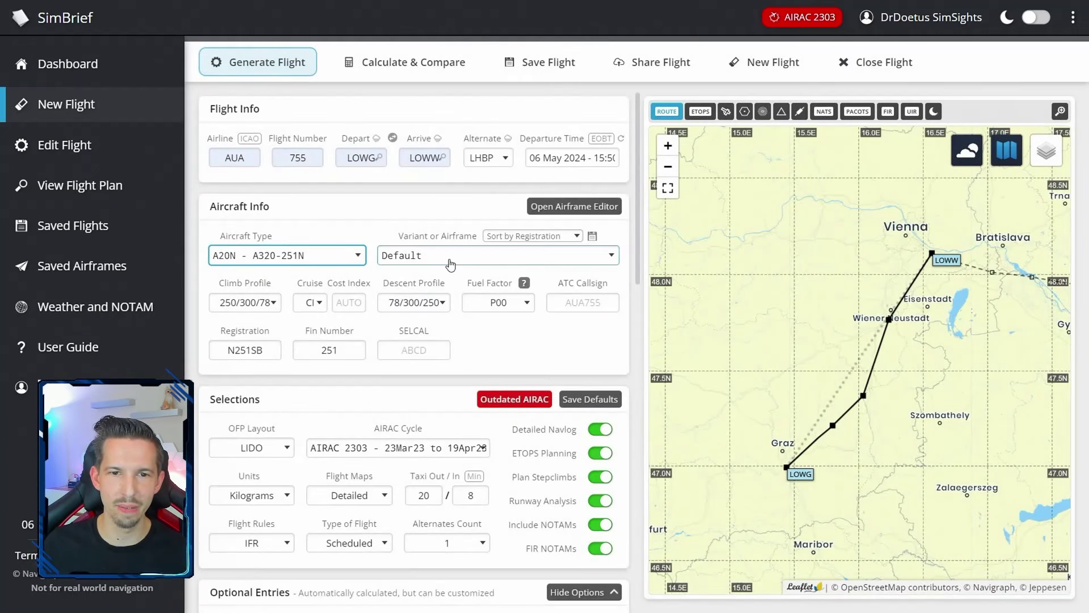
left_click(450, 263)
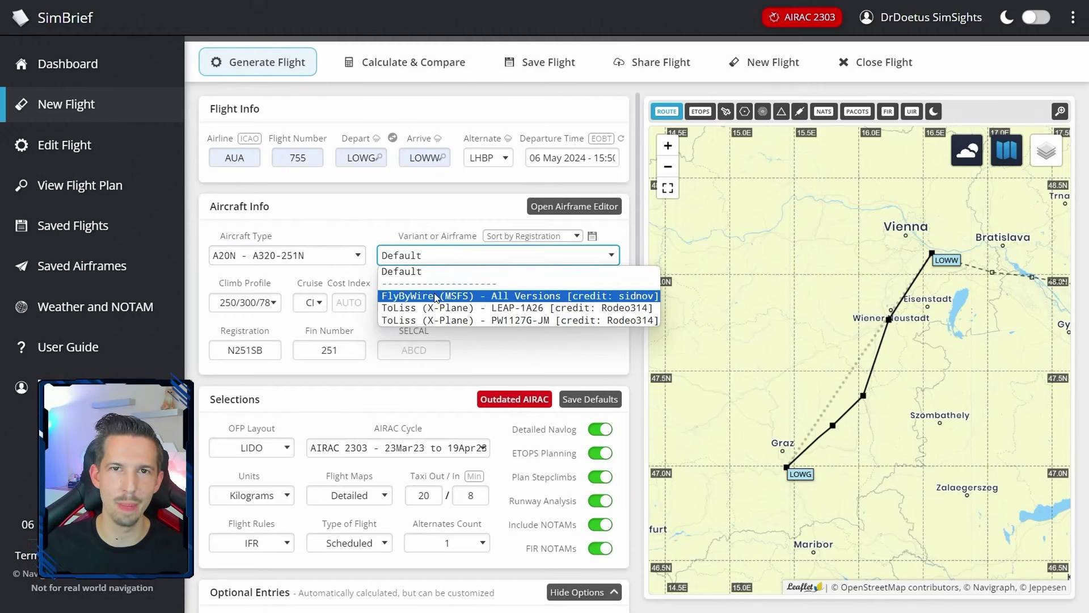
left_click(436, 296)
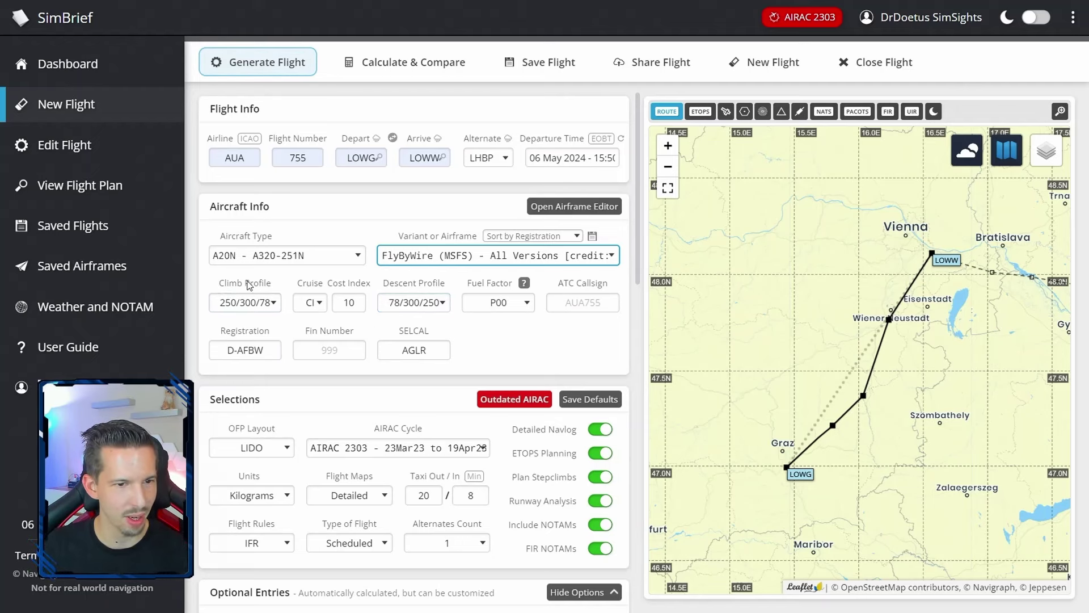
Clear the cost index value so that it is calculated automatically.
double_click(349, 302)
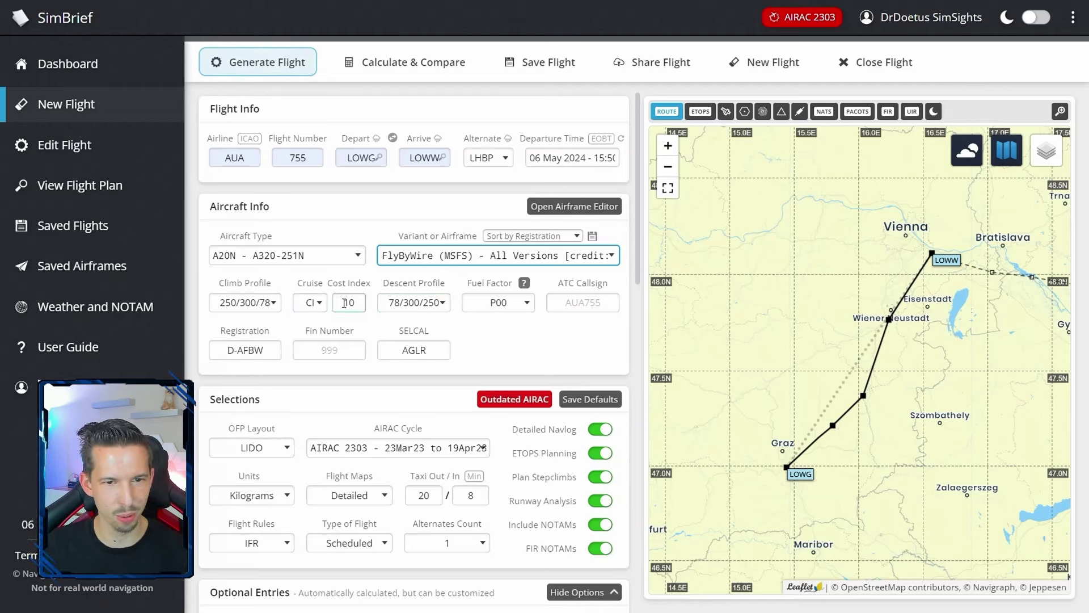
key("BackSpace")
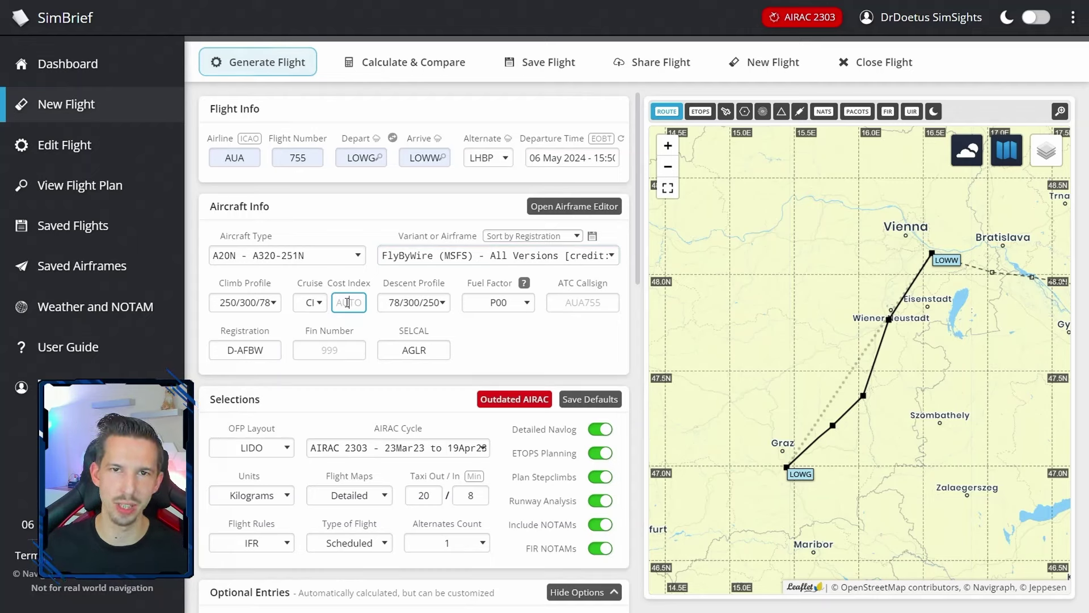
left_click(348, 303)
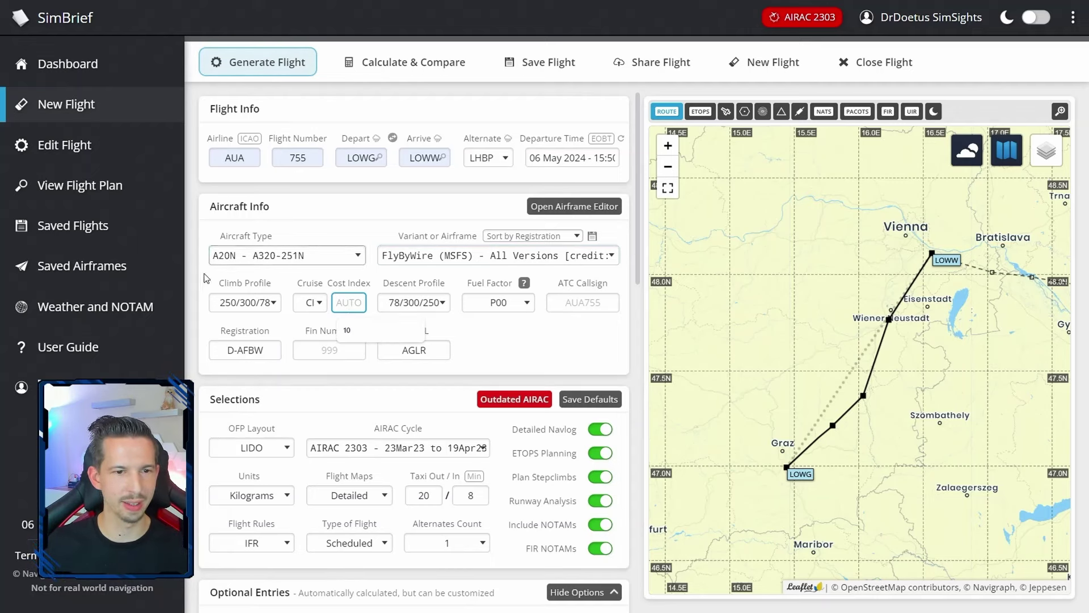
Set the ATC callsign to OS755.
left_click(555, 302)
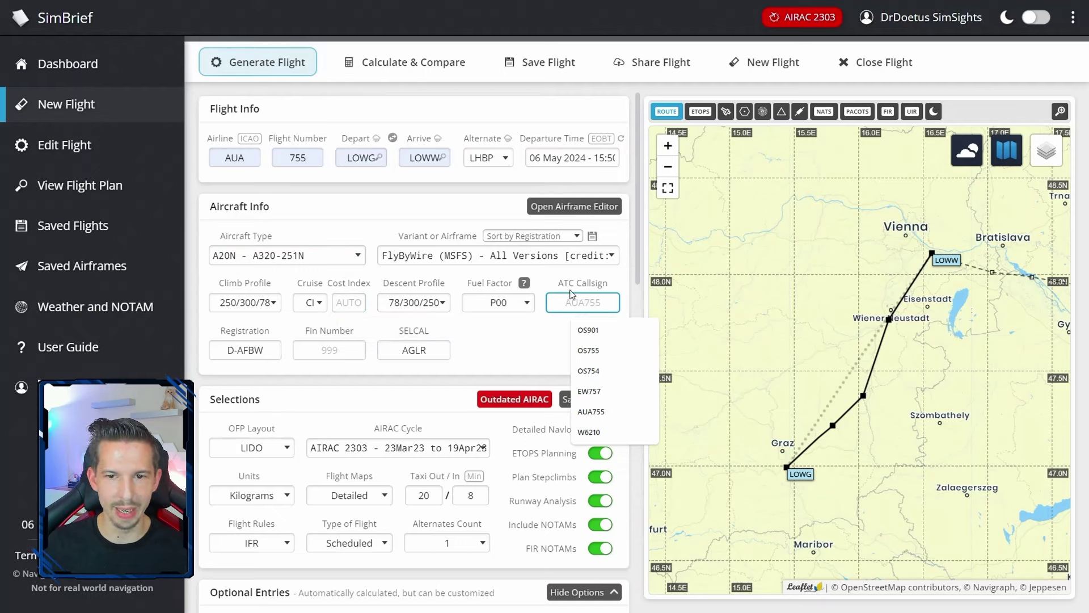
double_click(235, 158)
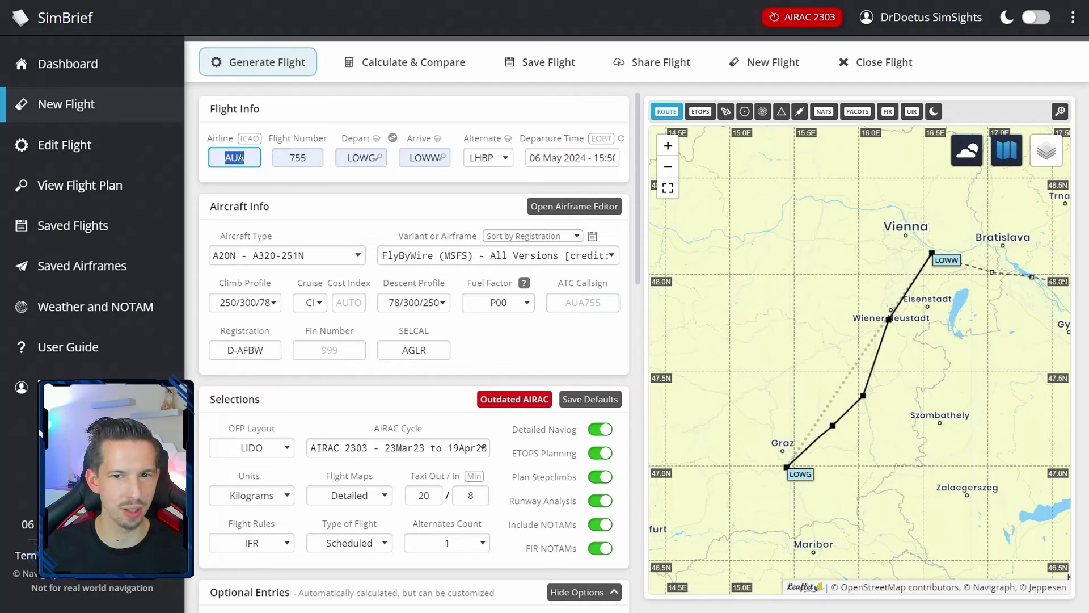
left_click(588, 305)
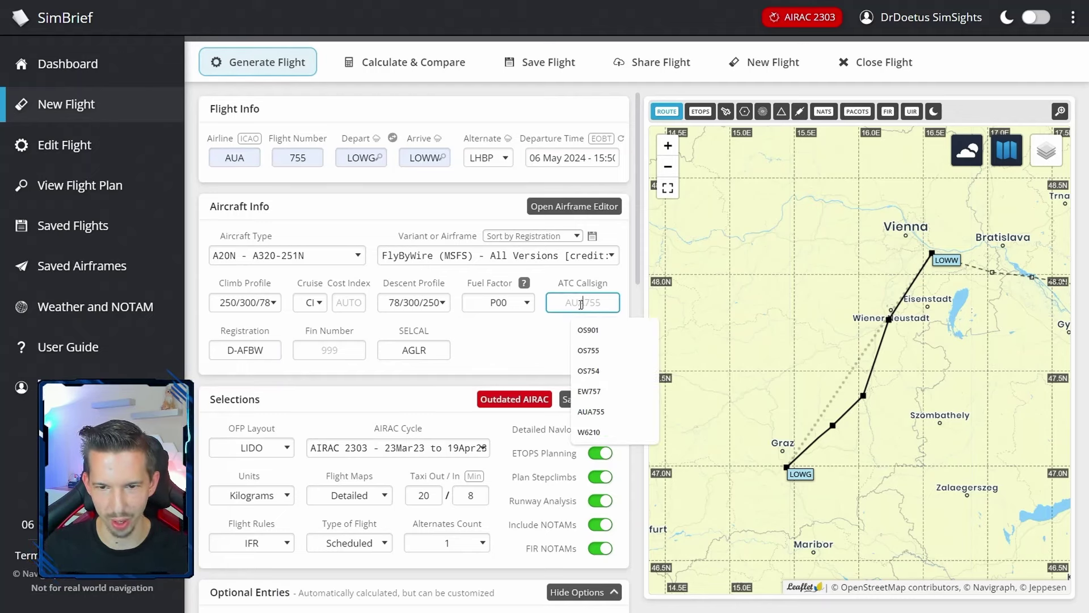
left_click(599, 350)
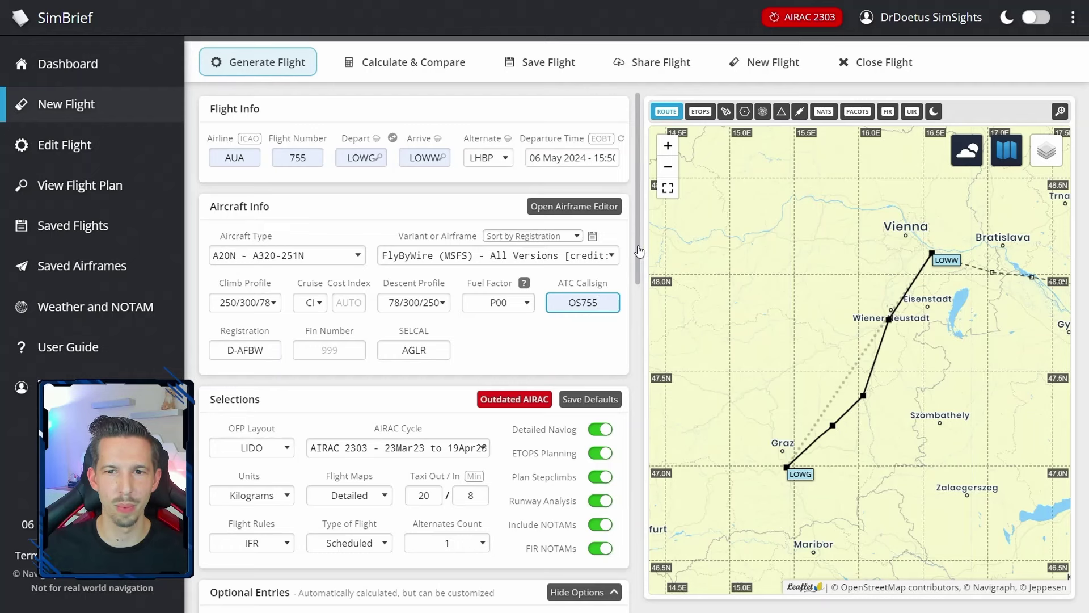
Review the flight selections and follow the map route from LOWG via LOWW to the alternate airport LHBP.
left_click_drag(640, 256, 639, 342)
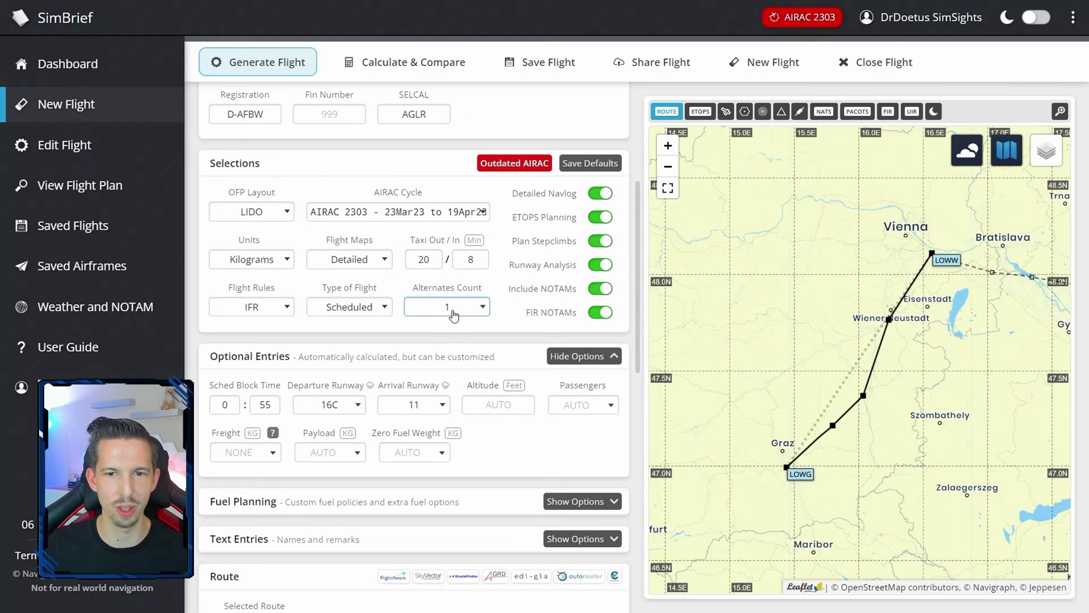
left_click_drag(970, 316, 844, 344)
scroll(643, 309, "up", 3)
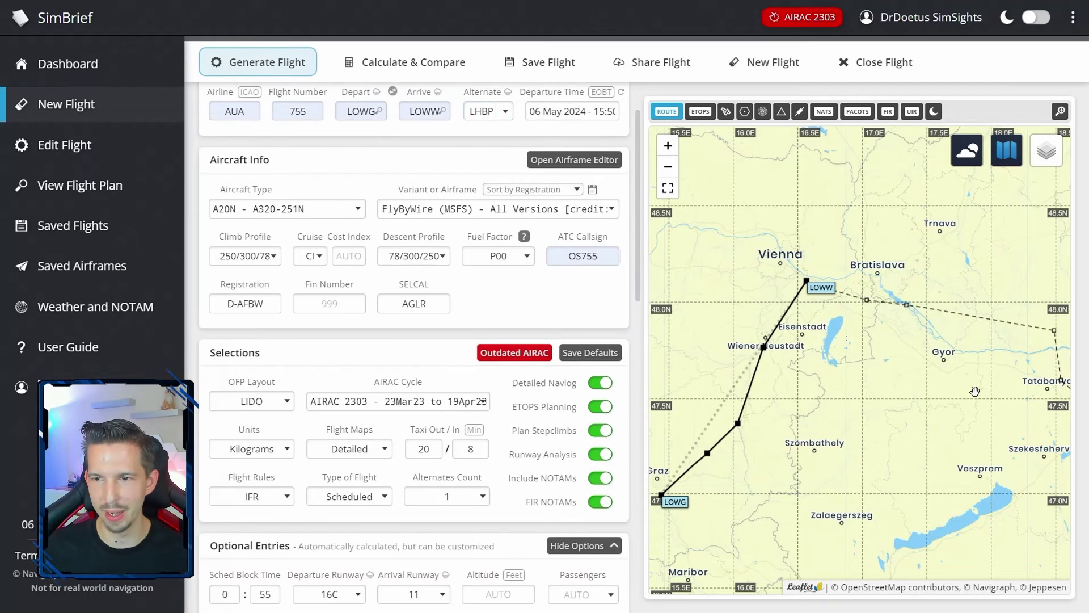
left_click_drag(1061, 425, 1006, 394)
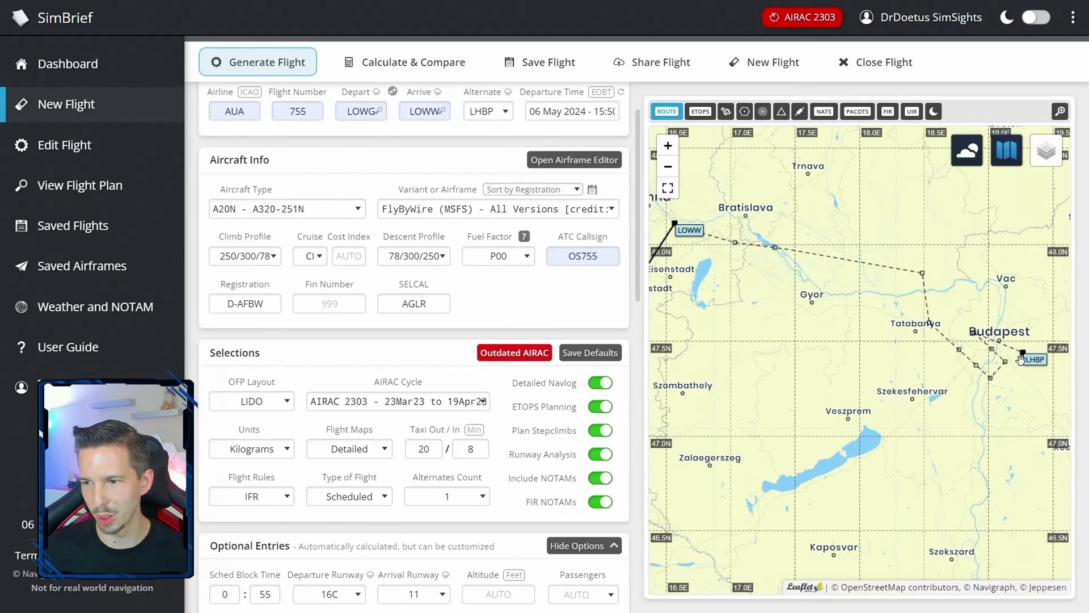
left_click_drag(813, 367, 941, 416)
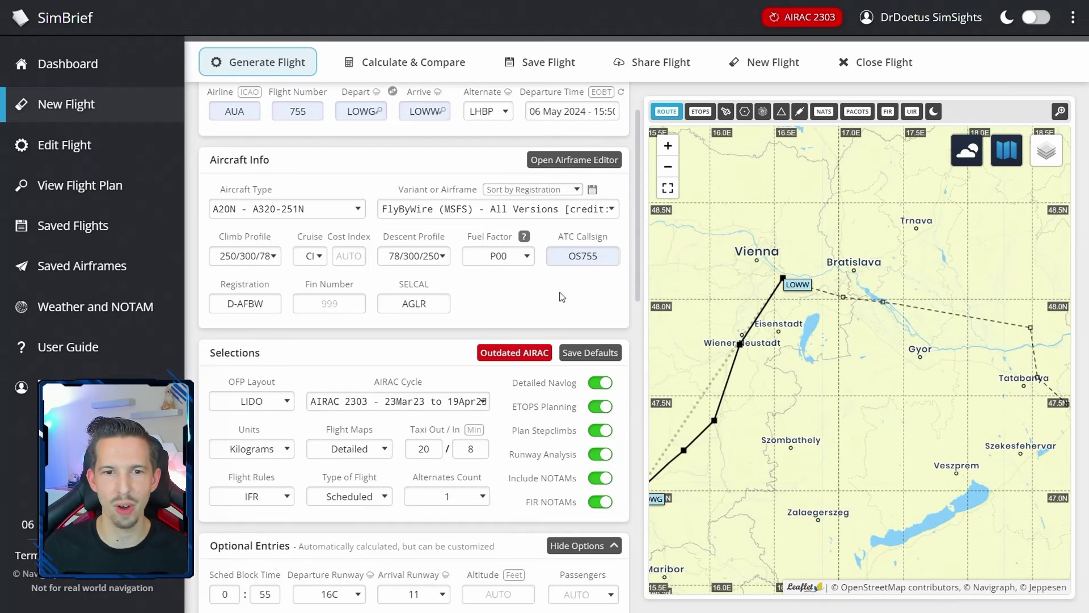
scroll(525, 295, "down", 1)
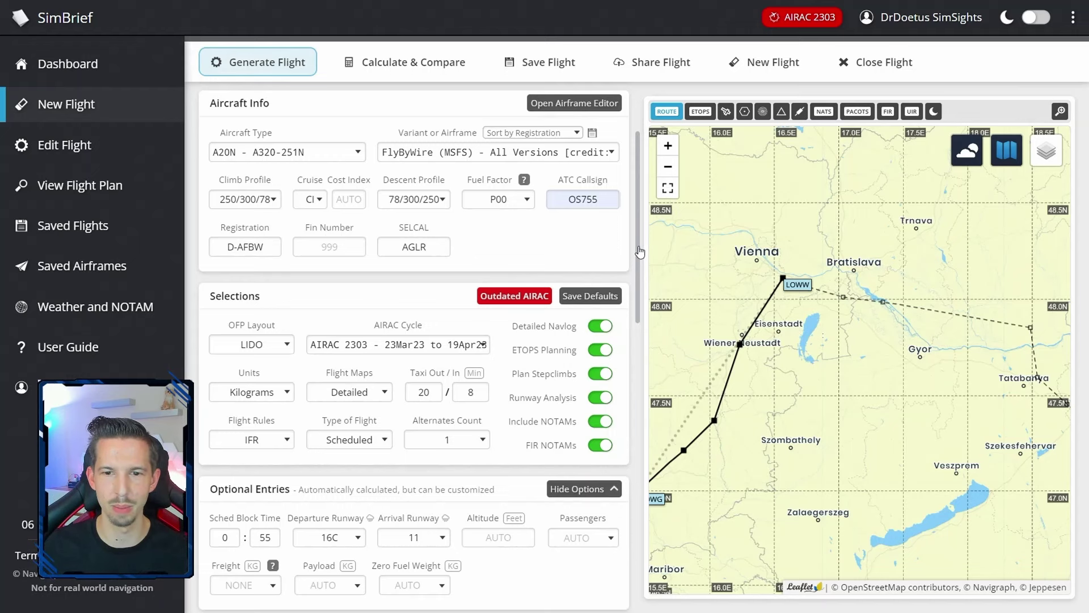
Review the scheduled block time, departure and arrival runways and departure time, comparing them with the LOWG and LOWW ends on the map.
left_click_drag(639, 251, 638, 355)
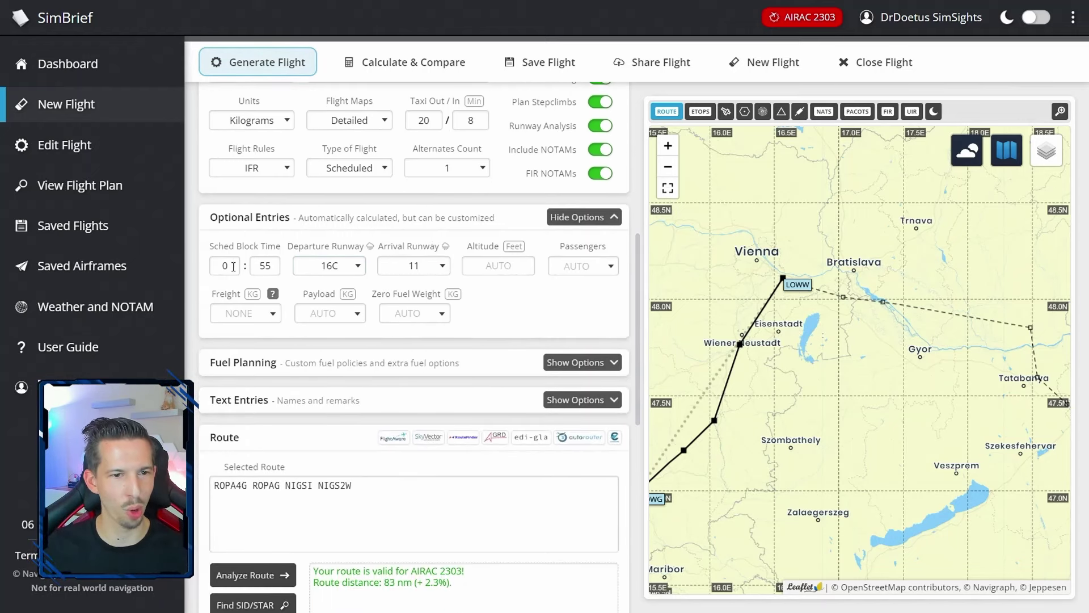
left_click_drag(768, 457, 889, 400)
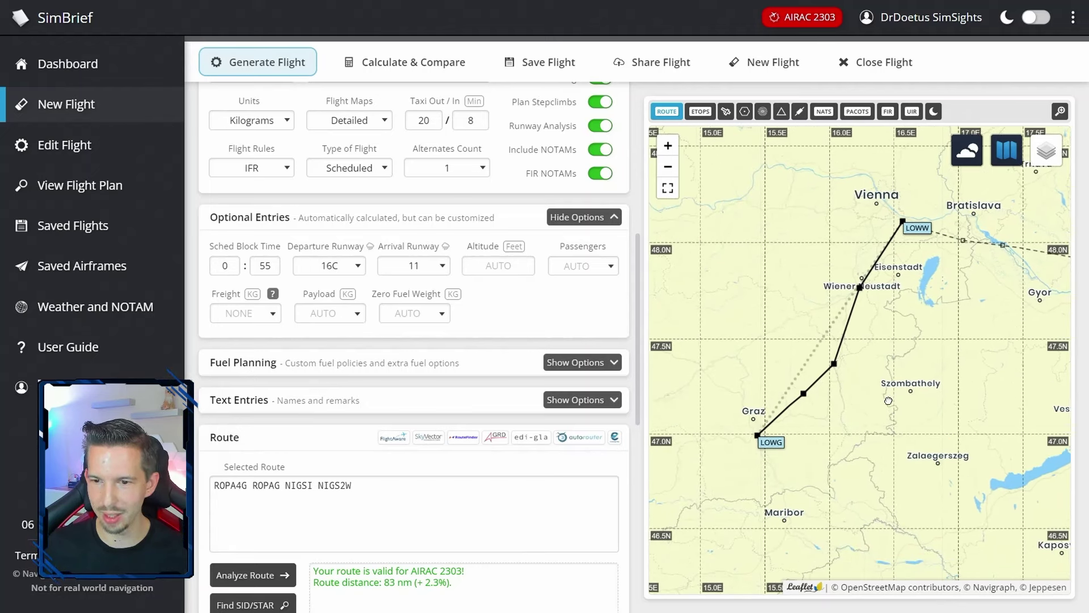
left_click(262, 267)
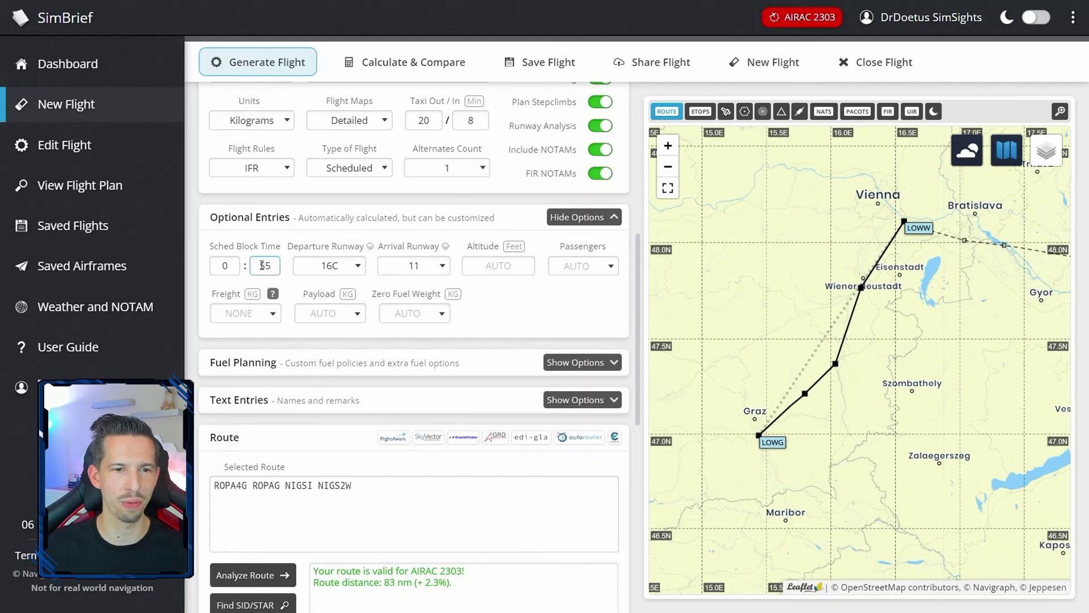
left_click_drag(851, 298, 843, 327)
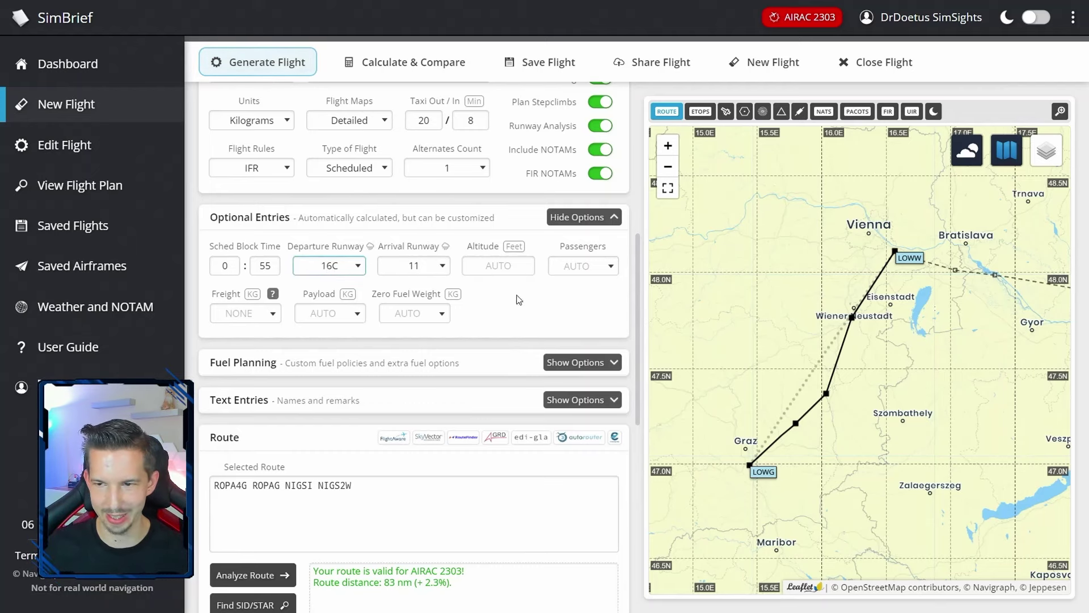
left_click_drag(737, 450, 800, 382)
scroll(800, 381, "up", 2)
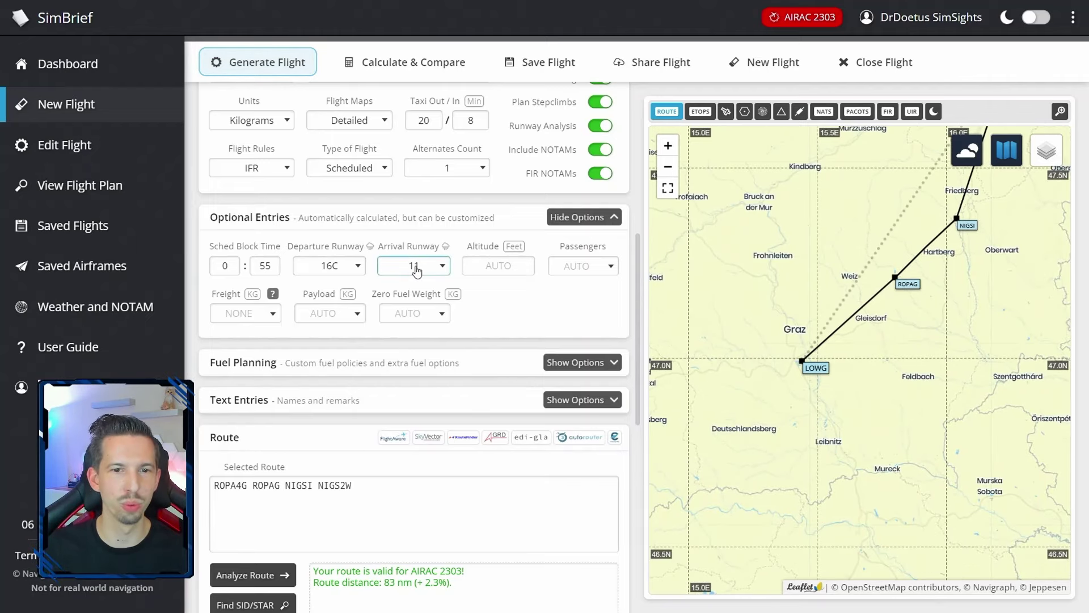
left_click_drag(1027, 151, 743, 487)
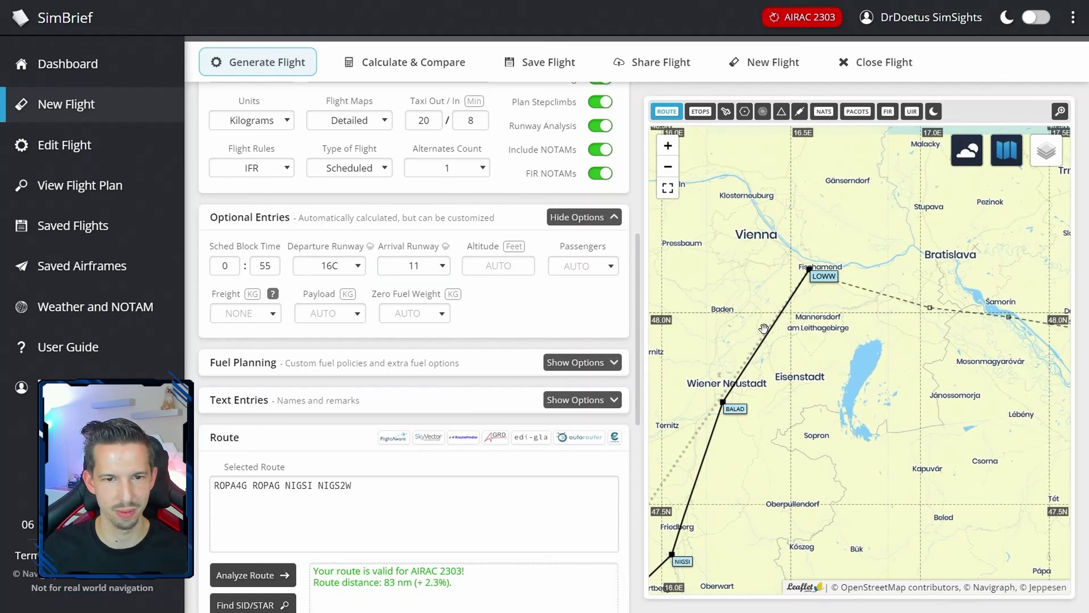
scroll(559, 169, "up", 7)
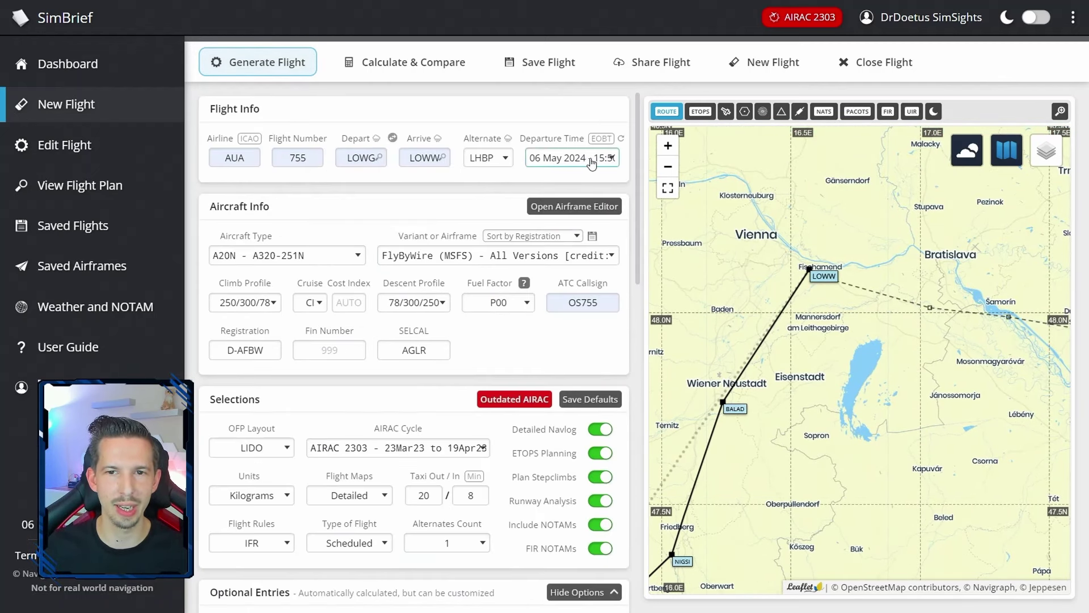
scroll(599, 167, "down", 4)
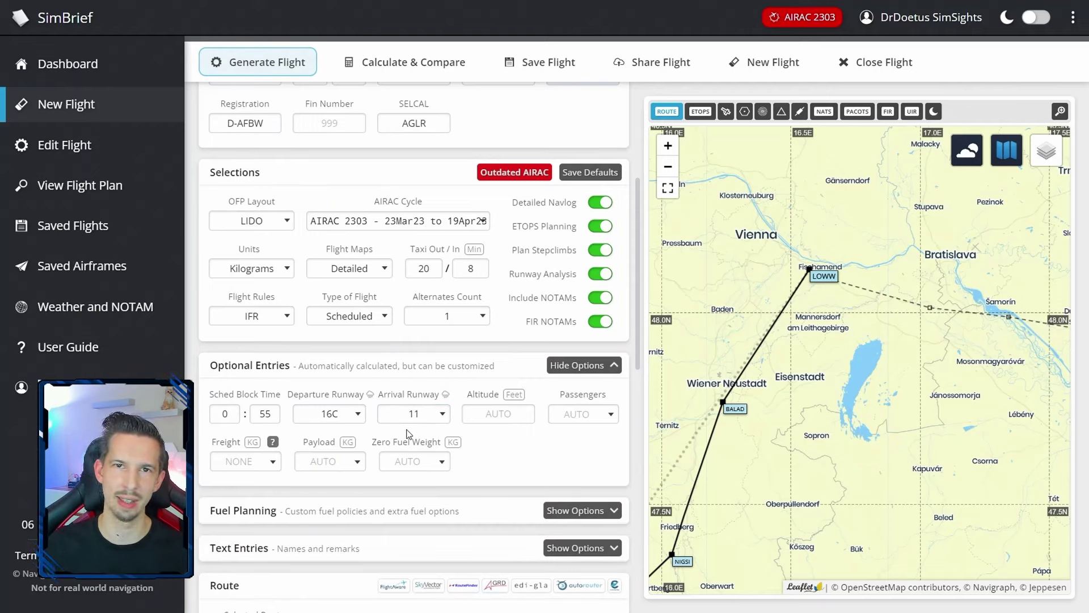
scroll(273, 393, "down", 2)
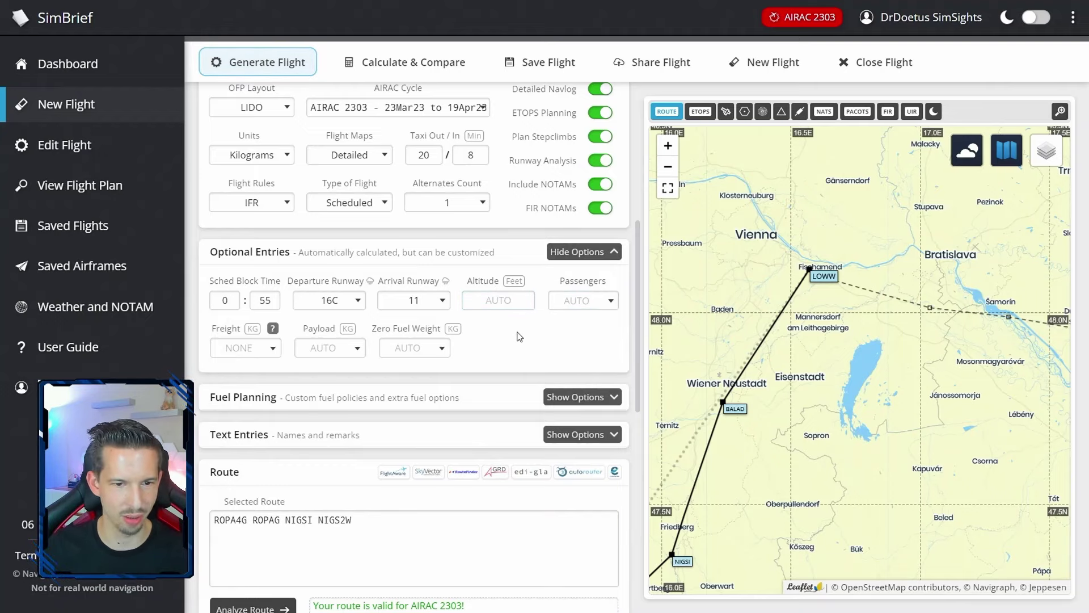
scroll(520, 336, "down", 1)
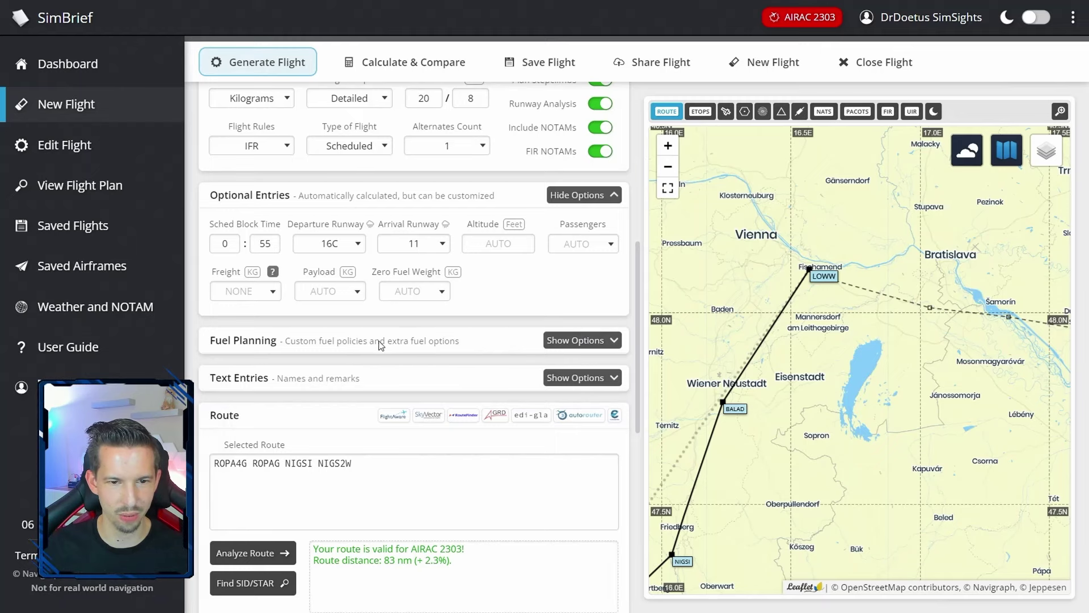
Examine each departure, waypoint and arrival entry of the selected route and compare them with the route on the map.
scroll(459, 324, "down", 1)
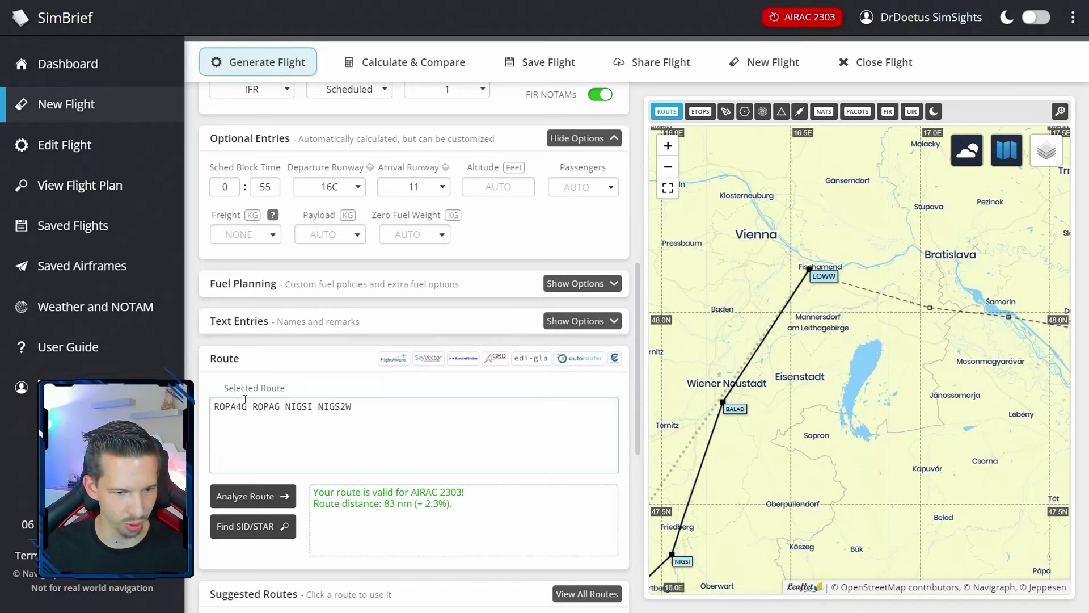
left_click(218, 409)
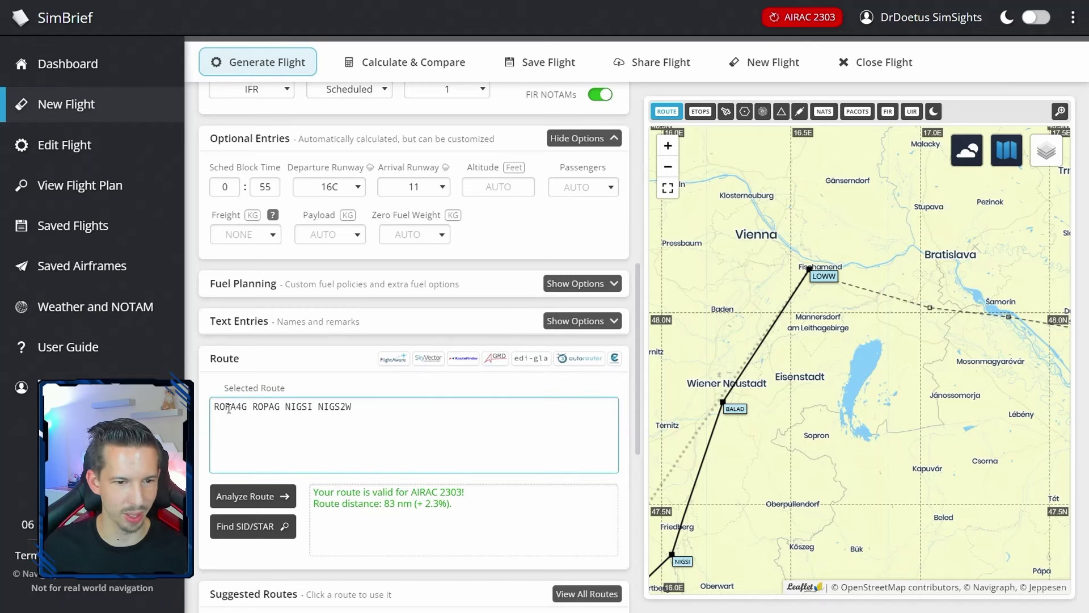
double_click(229, 408)
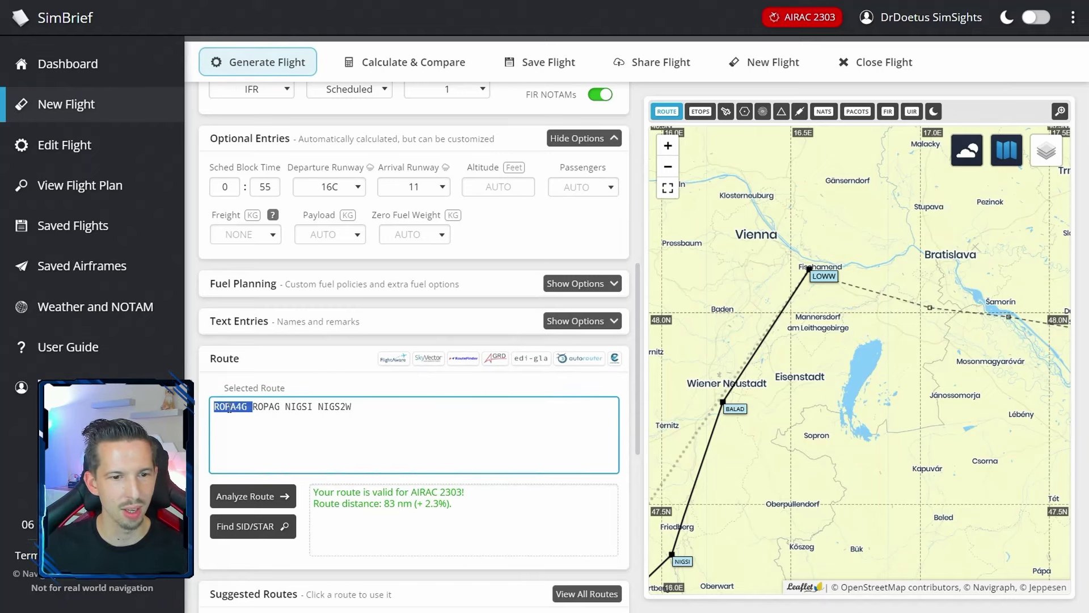
double_click(262, 408)
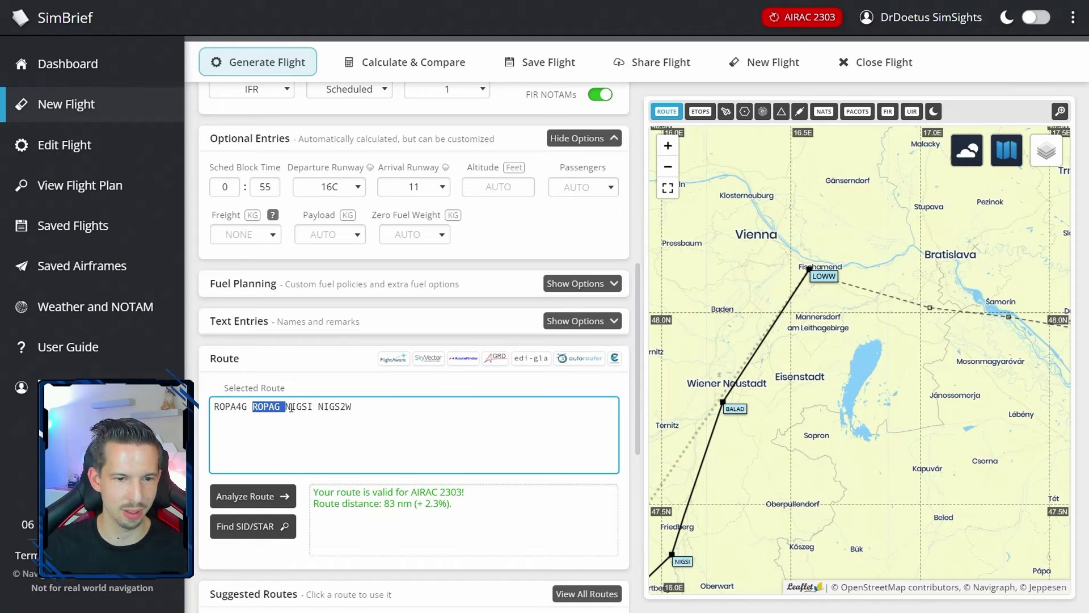
double_click(298, 407)
left_click(271, 407)
double_click(339, 406)
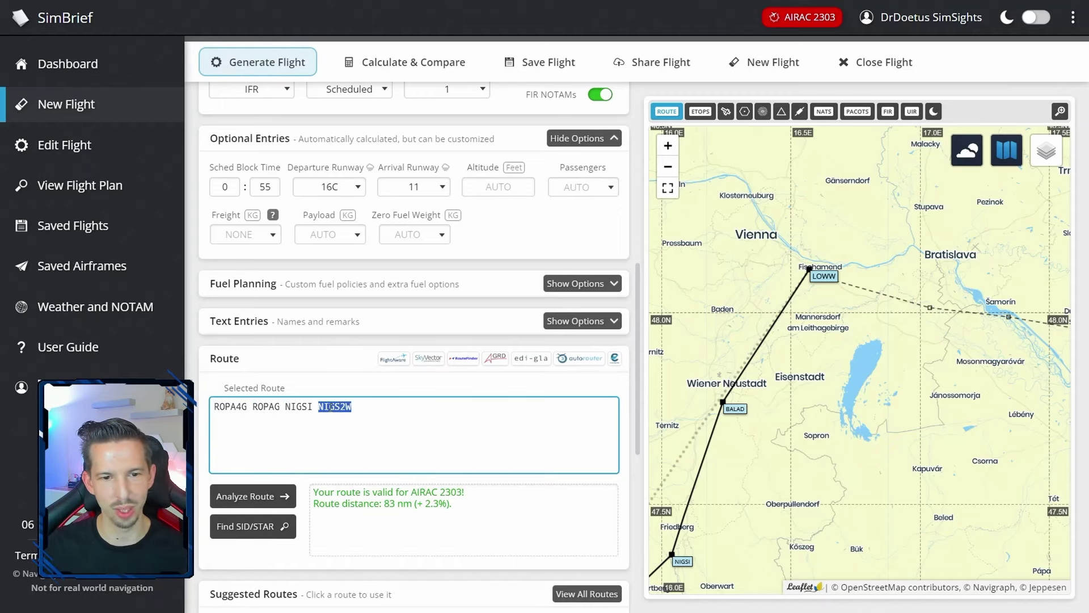
left_click(366, 409)
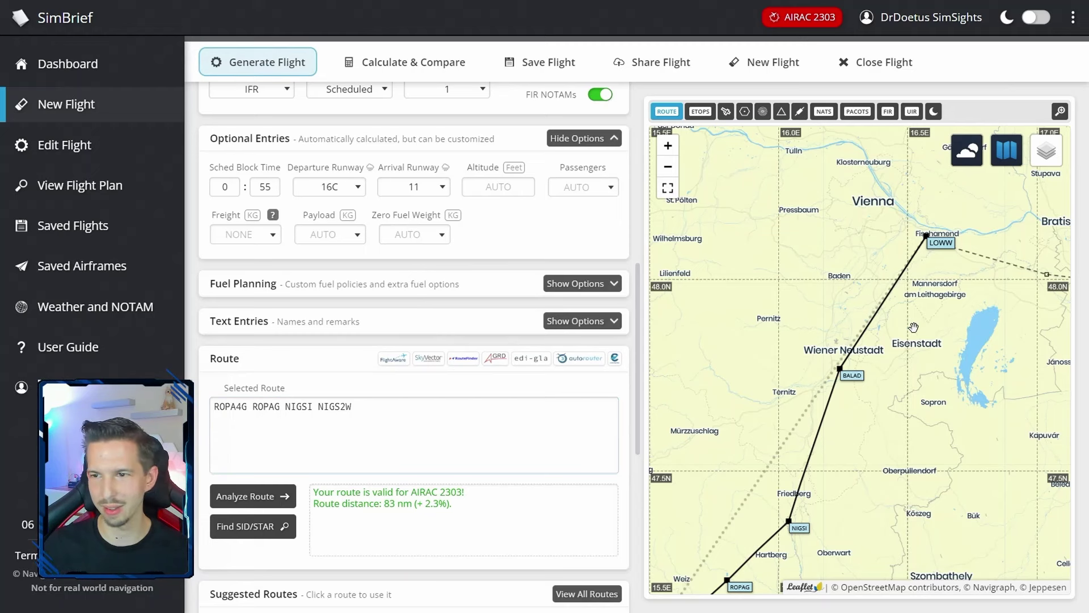
scroll(912, 328, "down", 1)
scroll(915, 347, "up", 1)
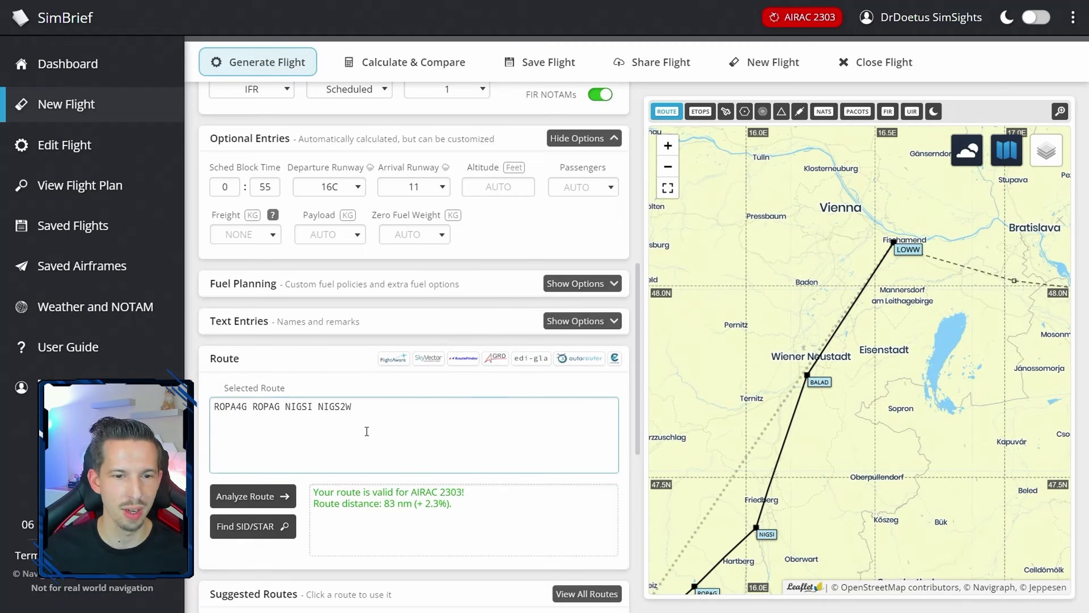
Check the NIGS2W arrival entry in the selected route and generate the flight plan for AUA755.
double_click(338, 406)
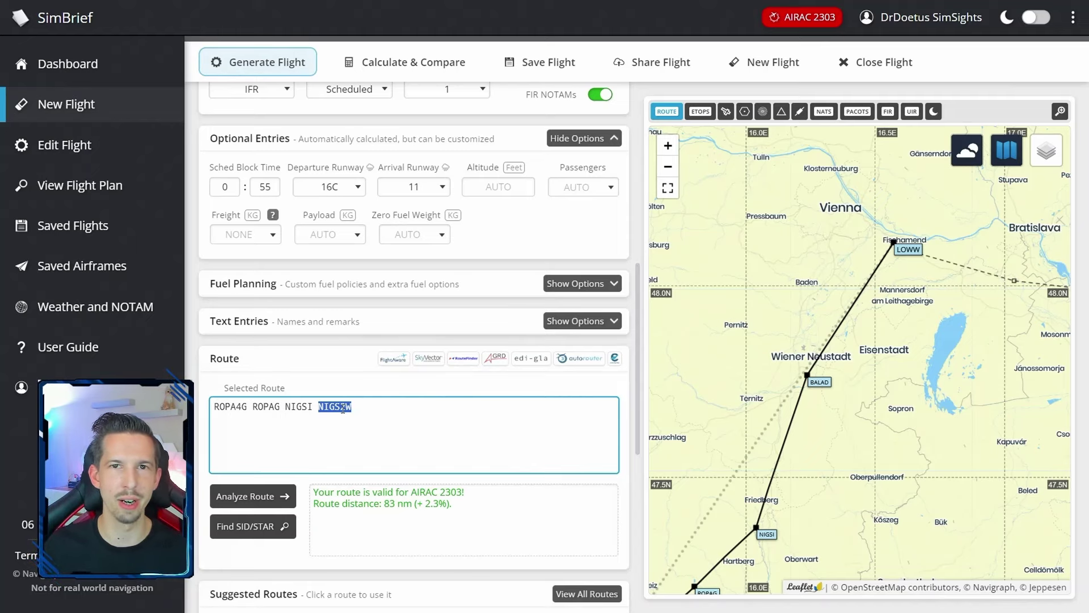
left_click(346, 406)
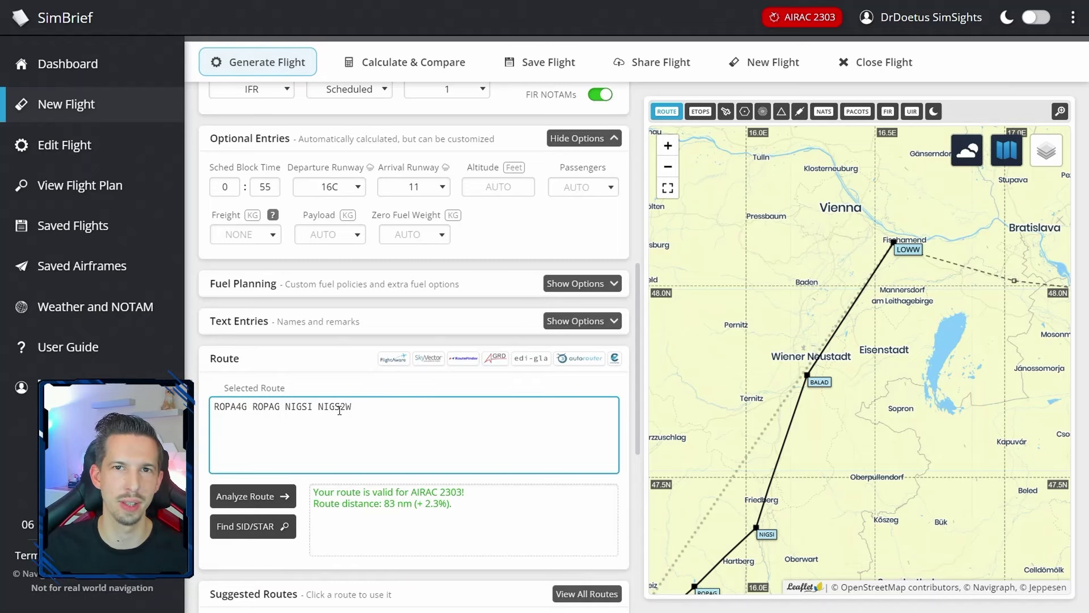
left_click_drag(638, 442, 634, 244)
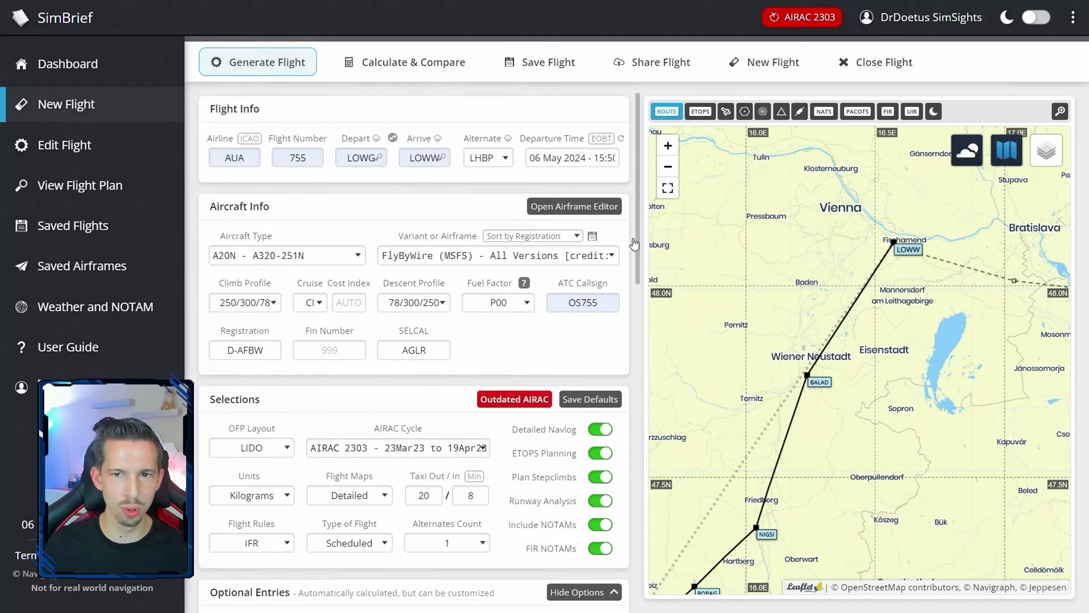
left_click(264, 63)
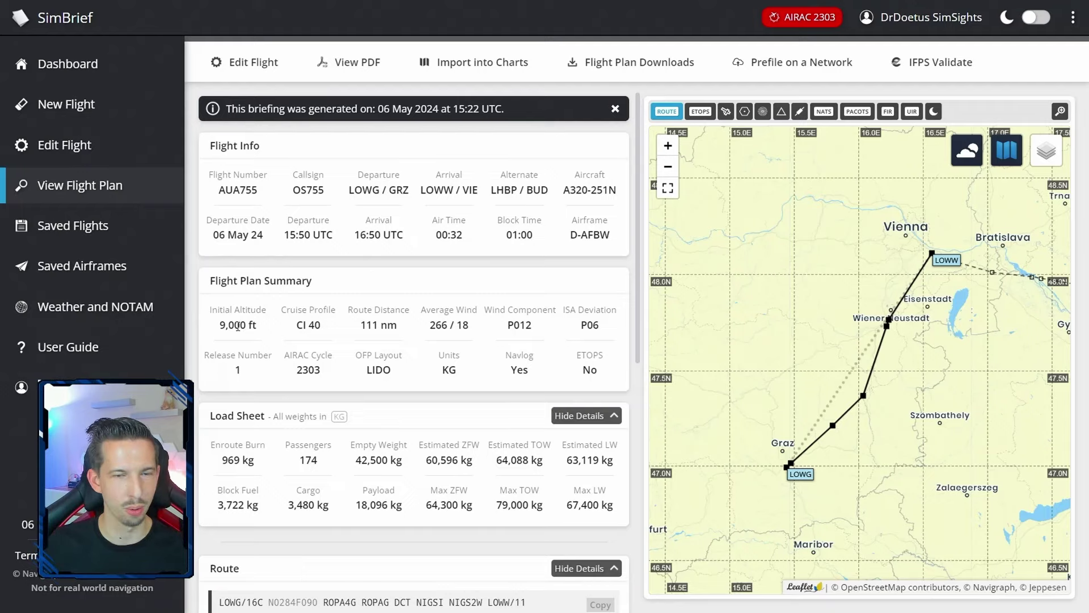
Review the generated plan's initial altitude, route on the map, air time and block time.
scroll(237, 327, "down", 1)
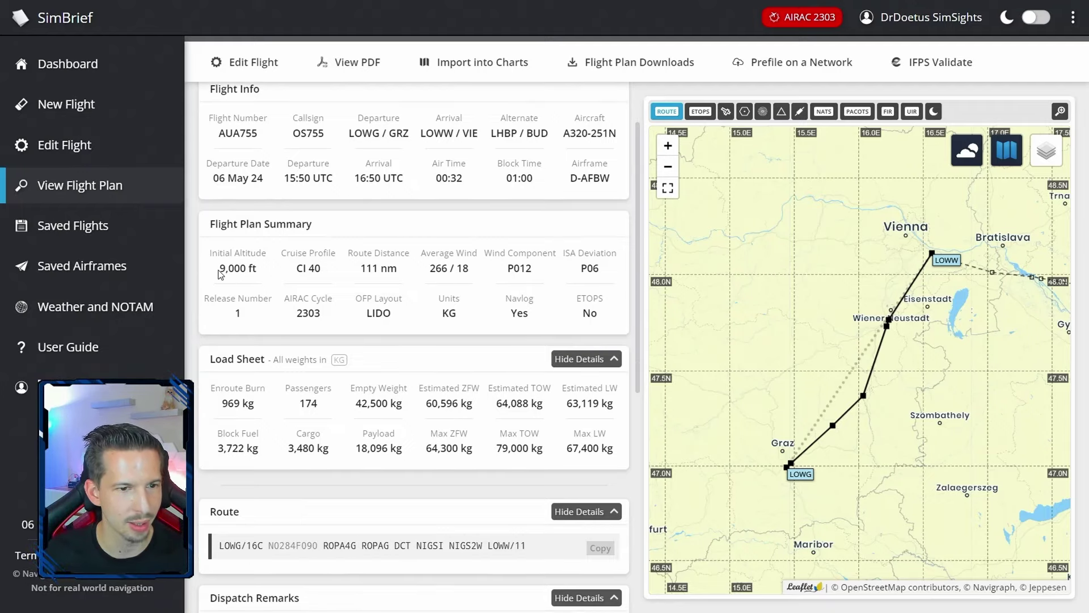
left_click_drag(220, 274, 260, 273)
left_click(261, 275)
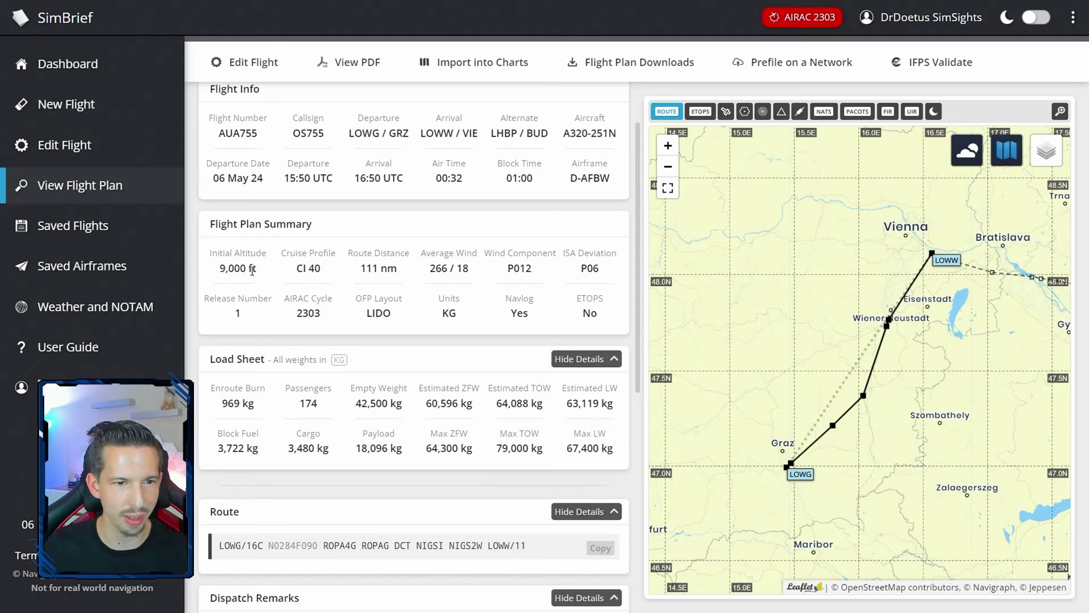
double_click(236, 271)
left_click(245, 274)
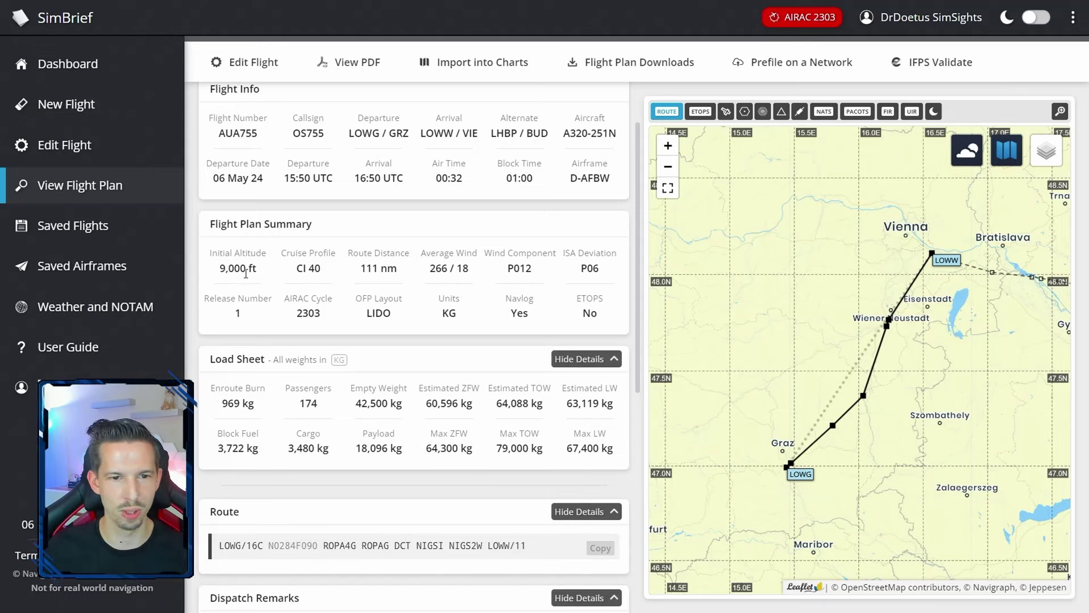
left_click_drag(932, 307, 851, 437)
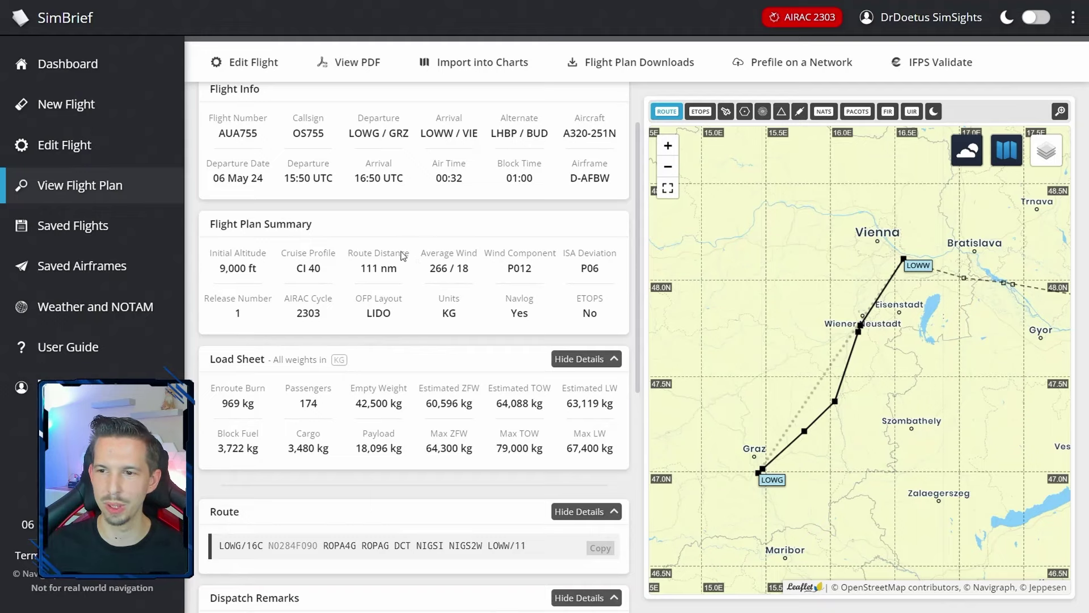
scroll(638, 180, "up", 1)
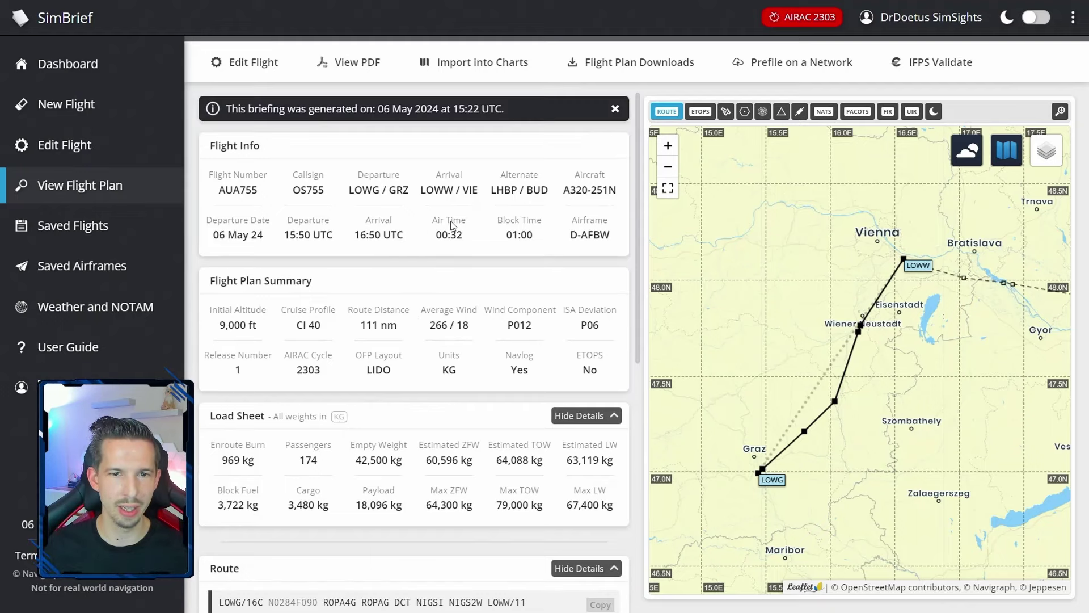
left_click_drag(441, 234, 533, 236)
left_click(461, 237)
left_click(533, 237)
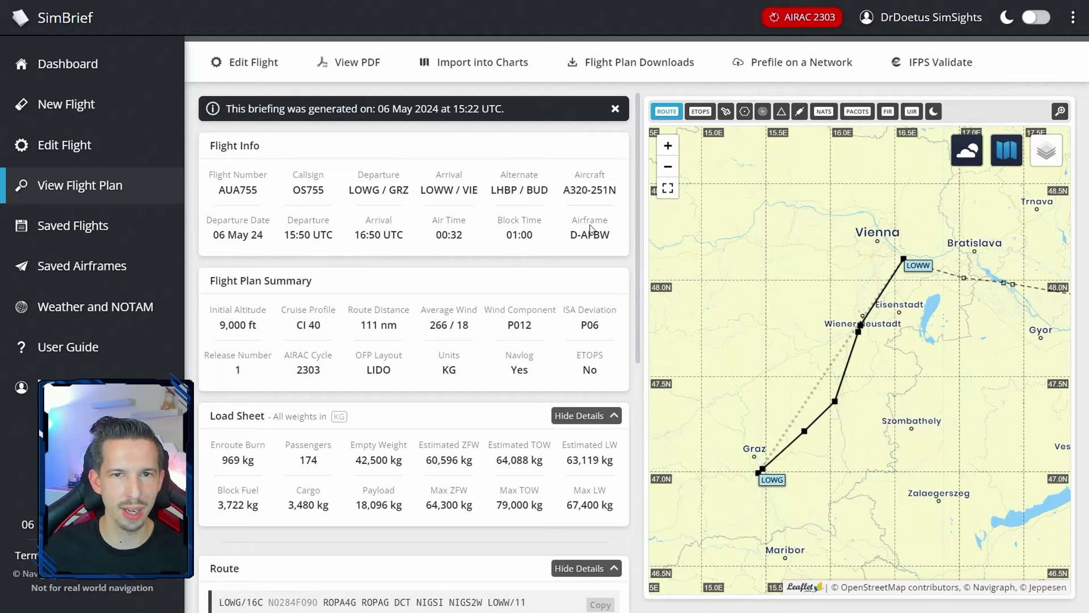
Go to the flight plan downloads and look through the simulator and add-on formats offered, including FS2020.
left_click(623, 65)
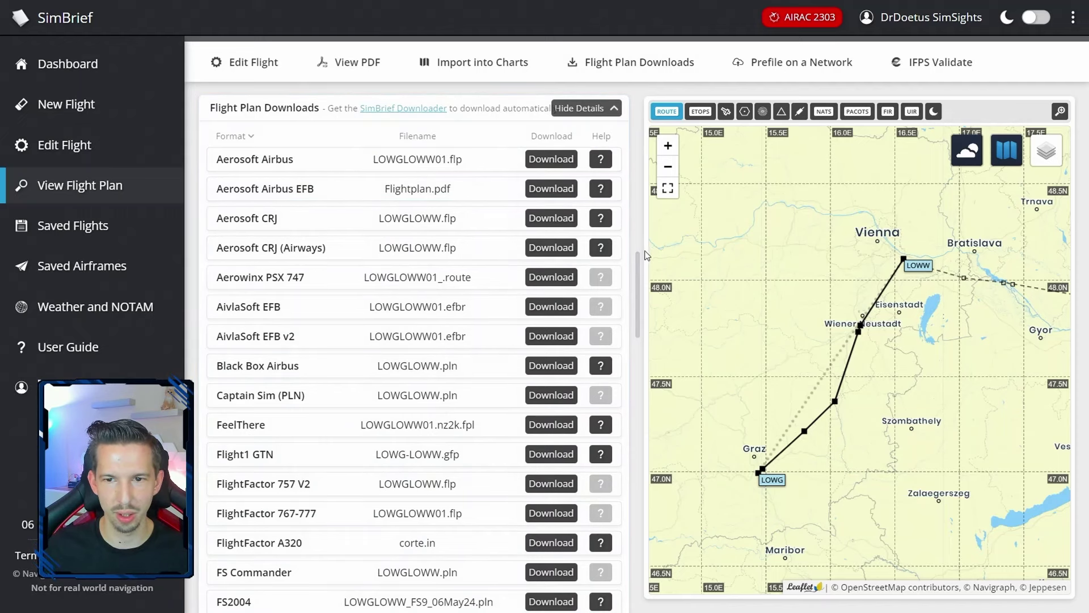
left_click_drag(639, 274, 634, 312)
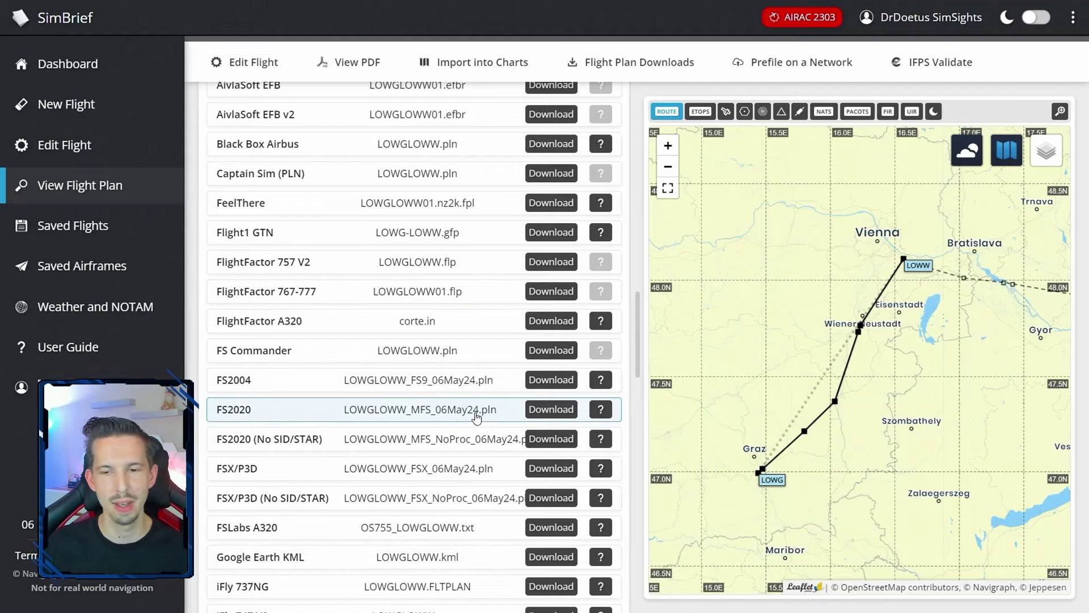
left_click_drag(638, 337, 631, 481)
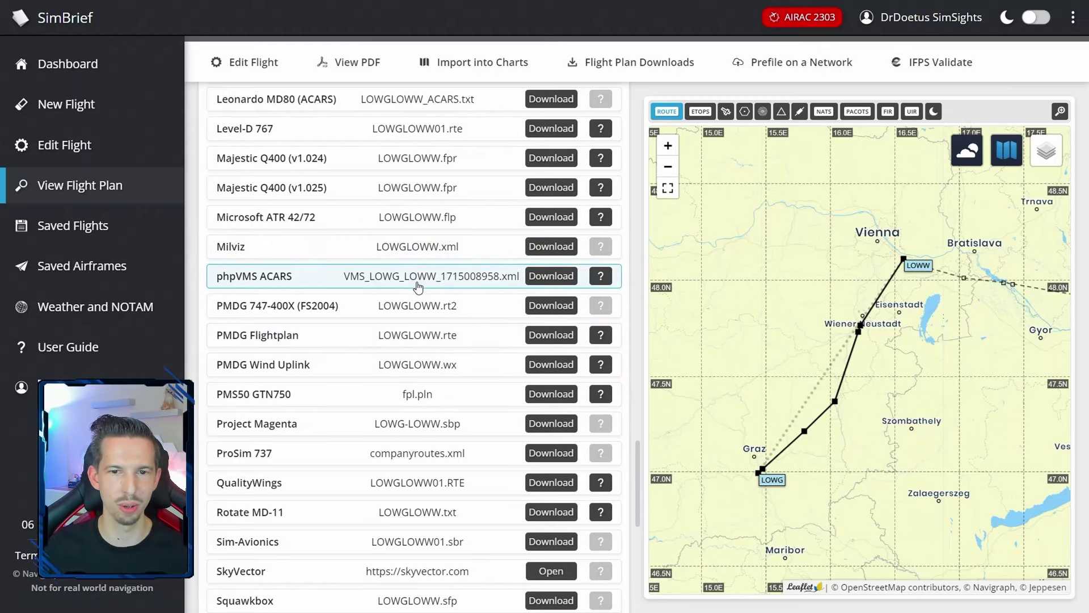
scroll(417, 287, "up", 1)
scroll(417, 287, "up", 20)
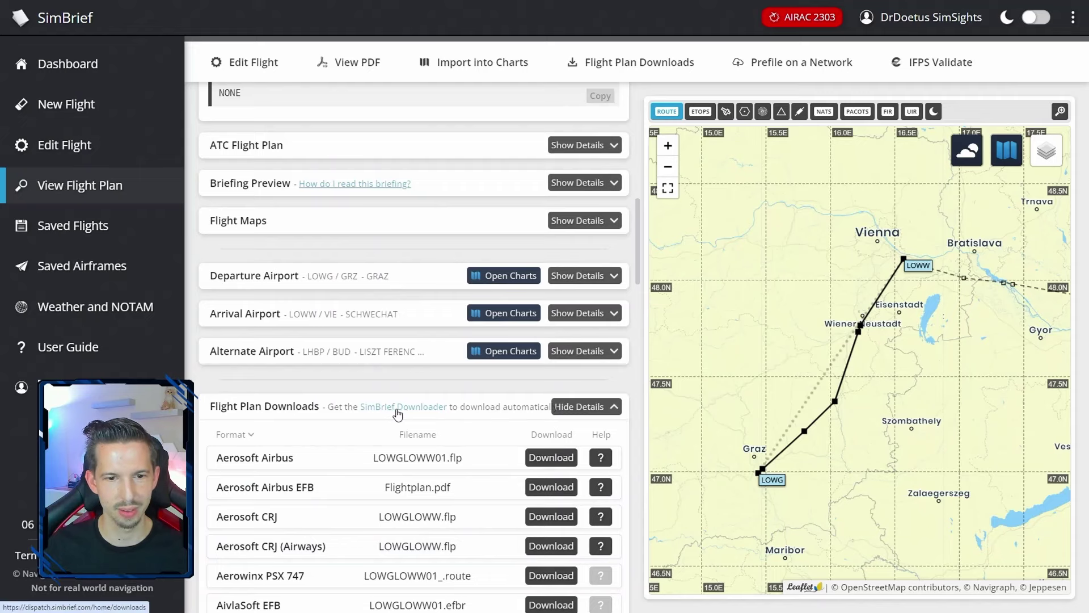
Launch SimBrief Downloader and check which formats are activated and their download directories.
key("super")
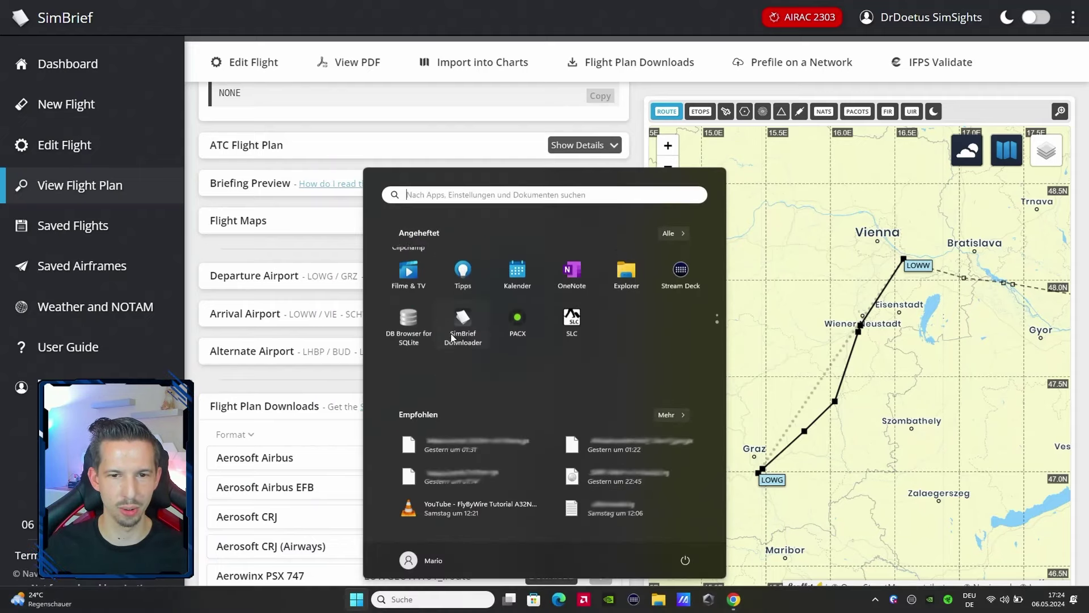
left_click(433, 275)
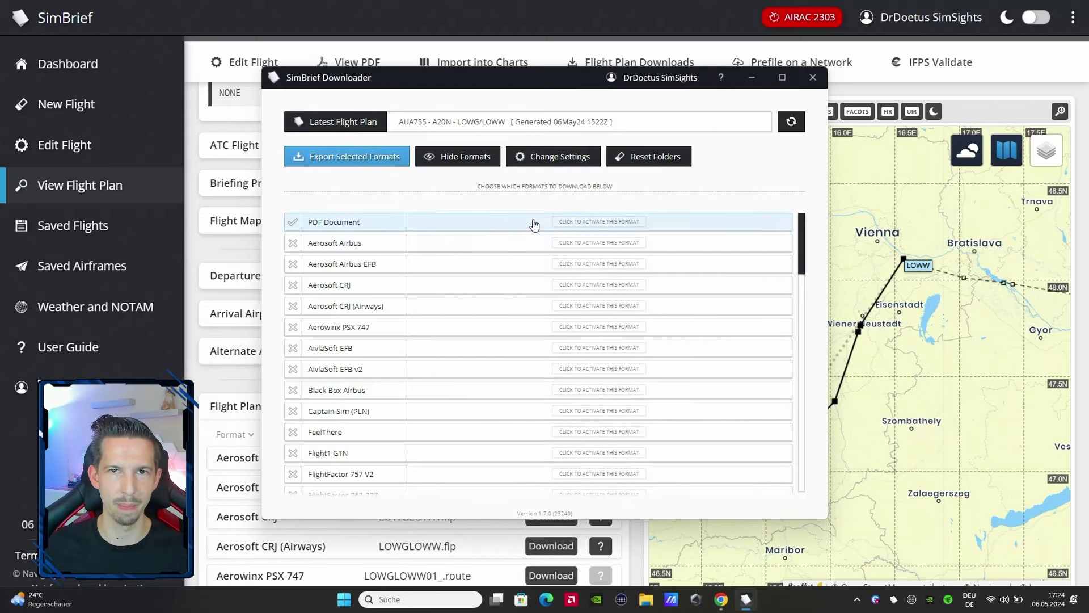
left_click_drag(805, 224, 802, 279)
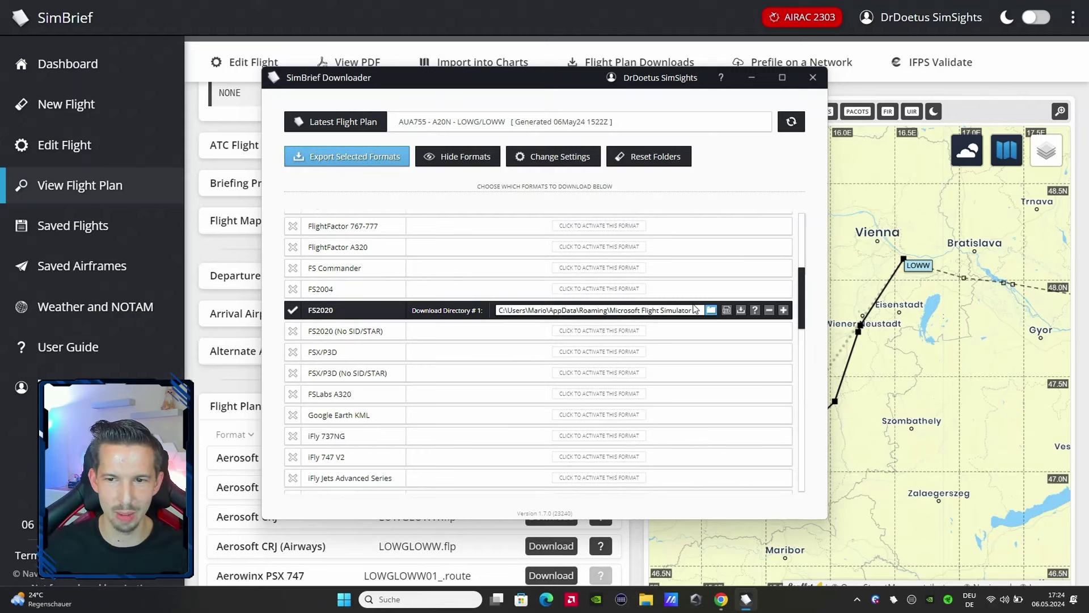
left_click_drag(801, 298, 799, 384)
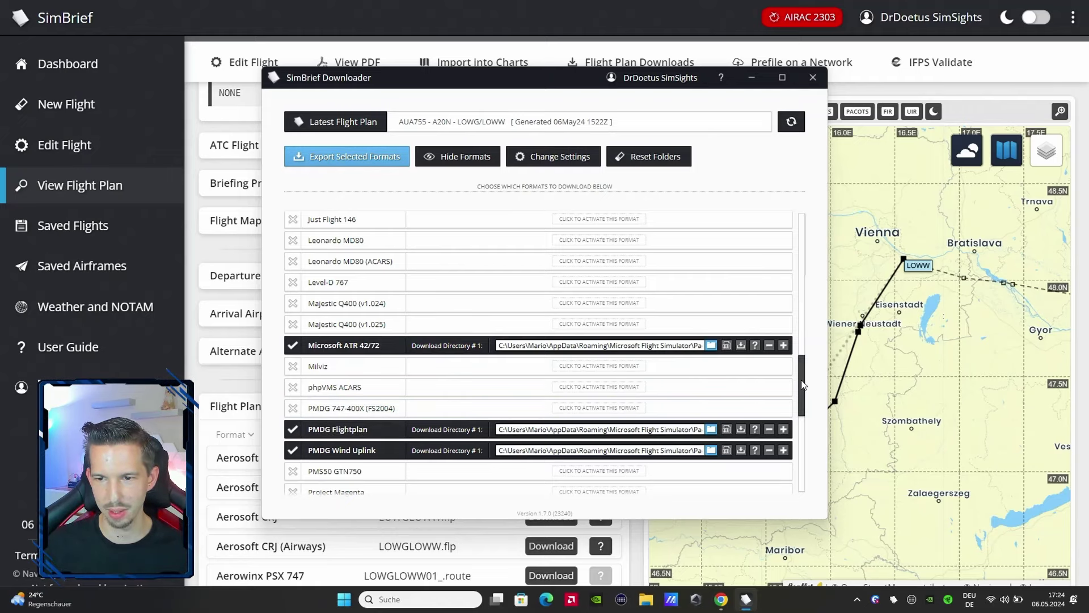
scroll(802, 385, "up", 15)
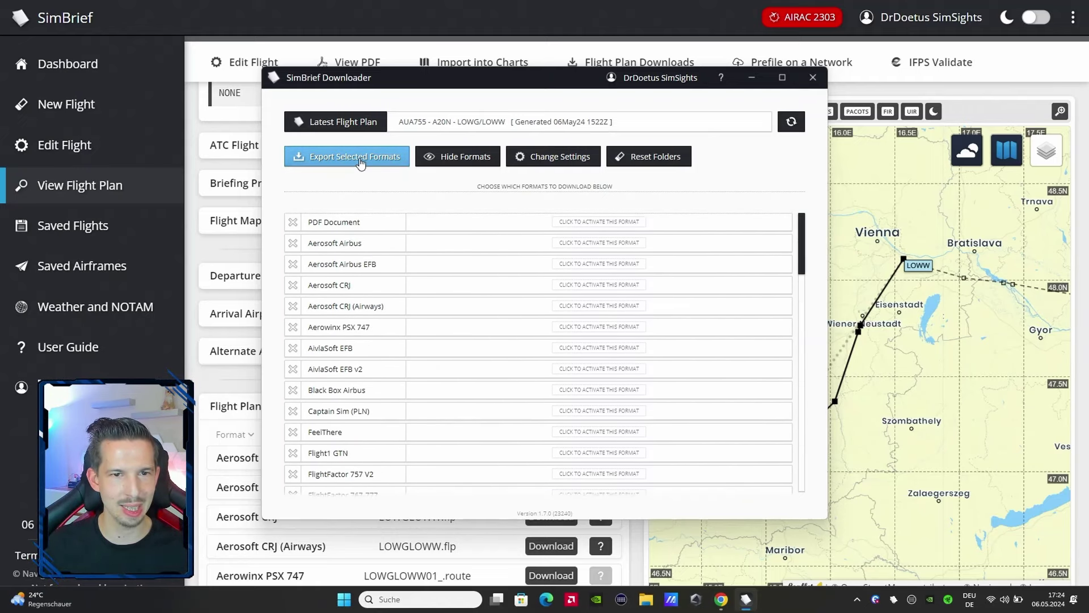
Export the activated formats of the latest flight plan and close SimBrief Downloader.
left_click(352, 157)
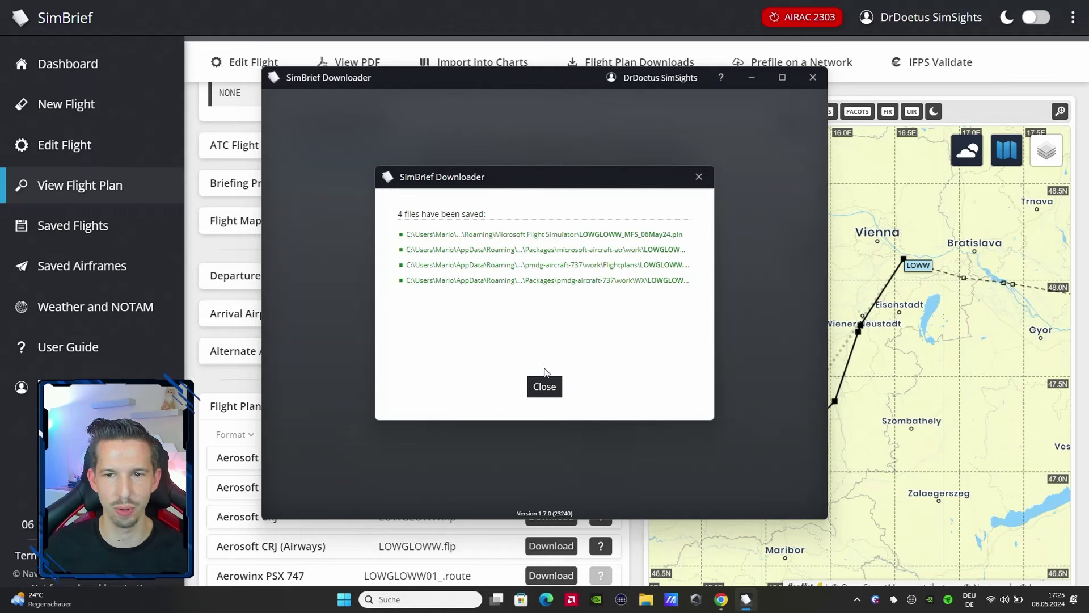
left_click(545, 388)
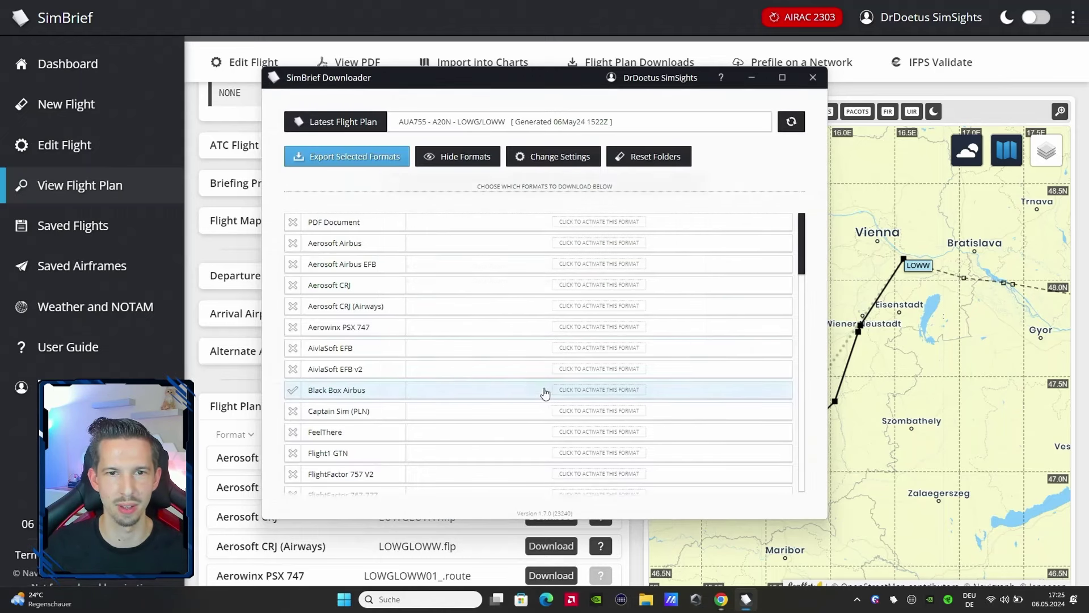
left_click(813, 79)
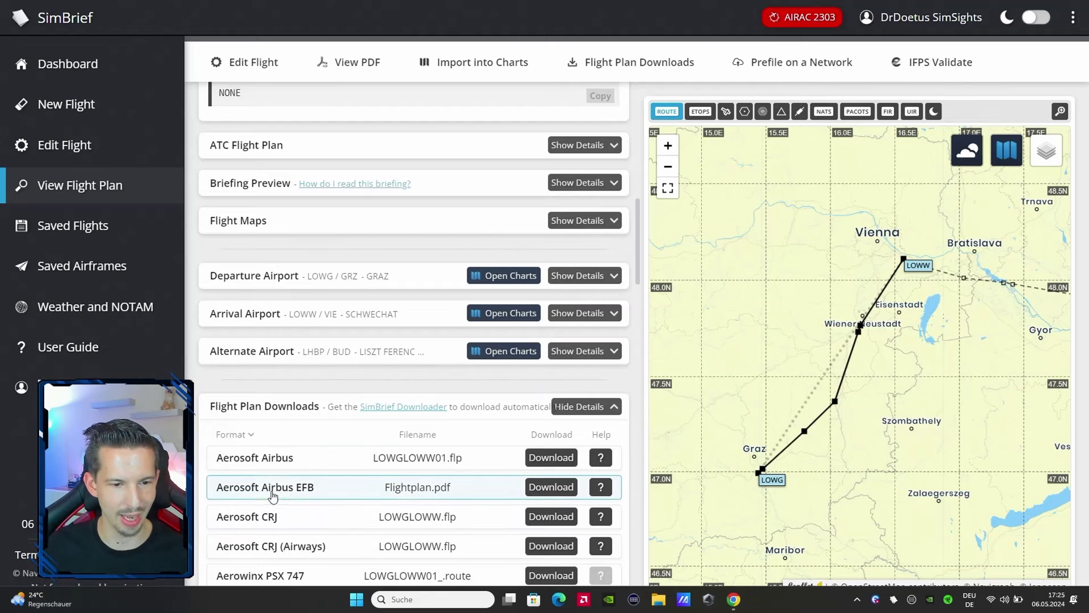
Download the FS2020 flight plan file LOWGLOWW_MFS_06May24.pln from the format list.
scroll(289, 497, "down", 2)
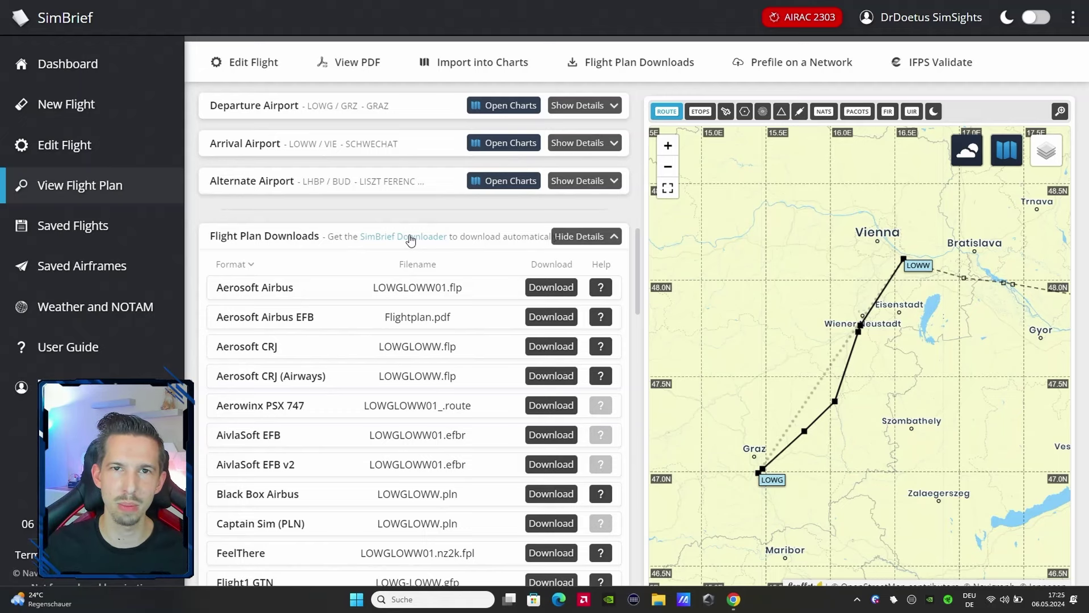
scroll(353, 340, "down", 5)
scroll(353, 339, "down", 1)
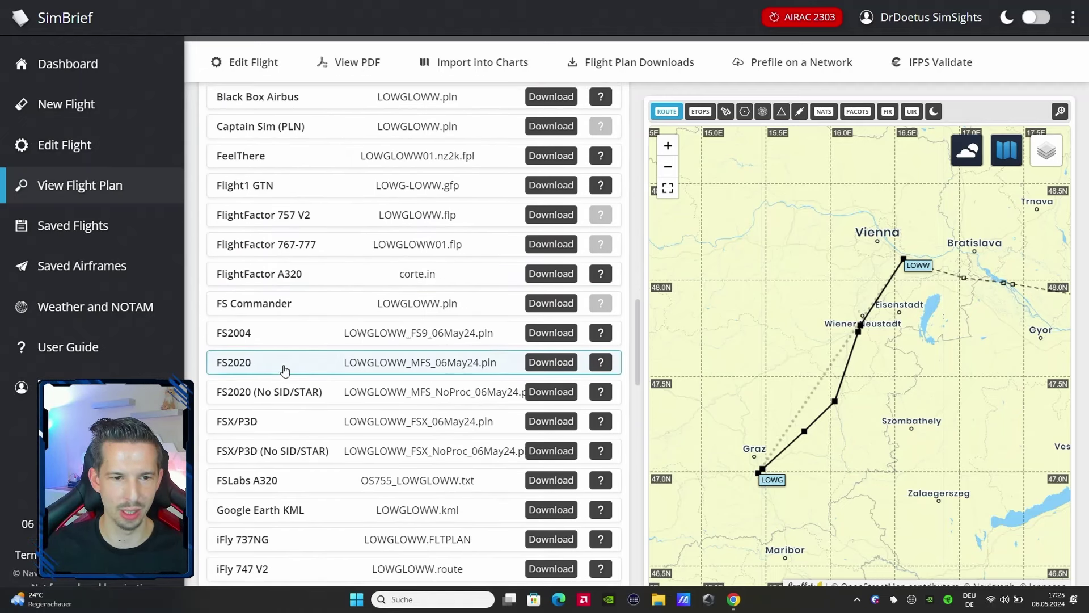
left_click(562, 360)
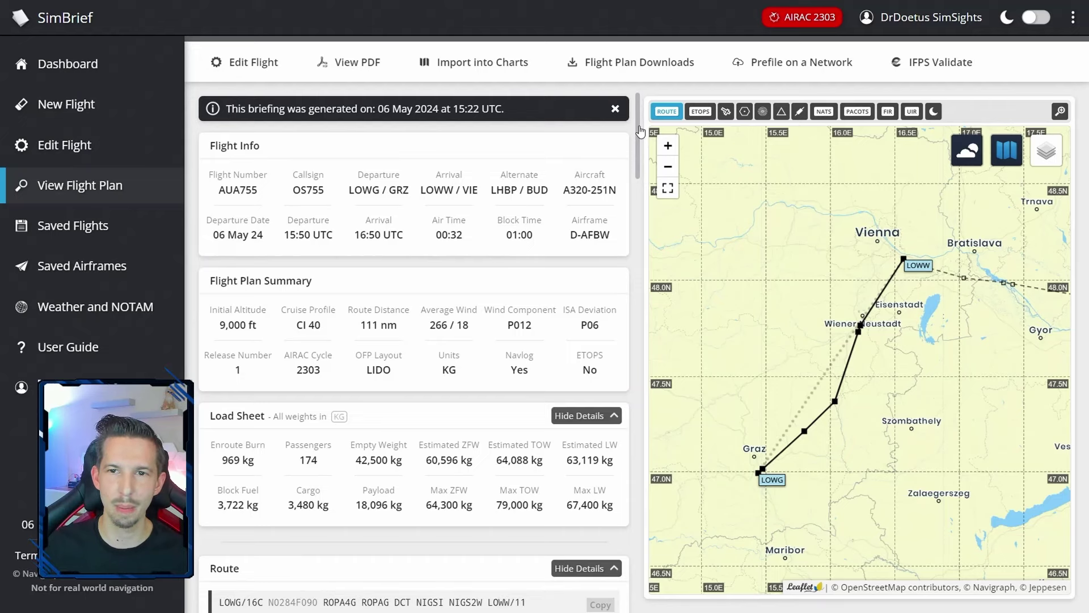
Expand the briefing preview and examine the planned fuel entries for trip, contingency, alternate and final reserve.
left_click_drag(631, 136, 633, 222)
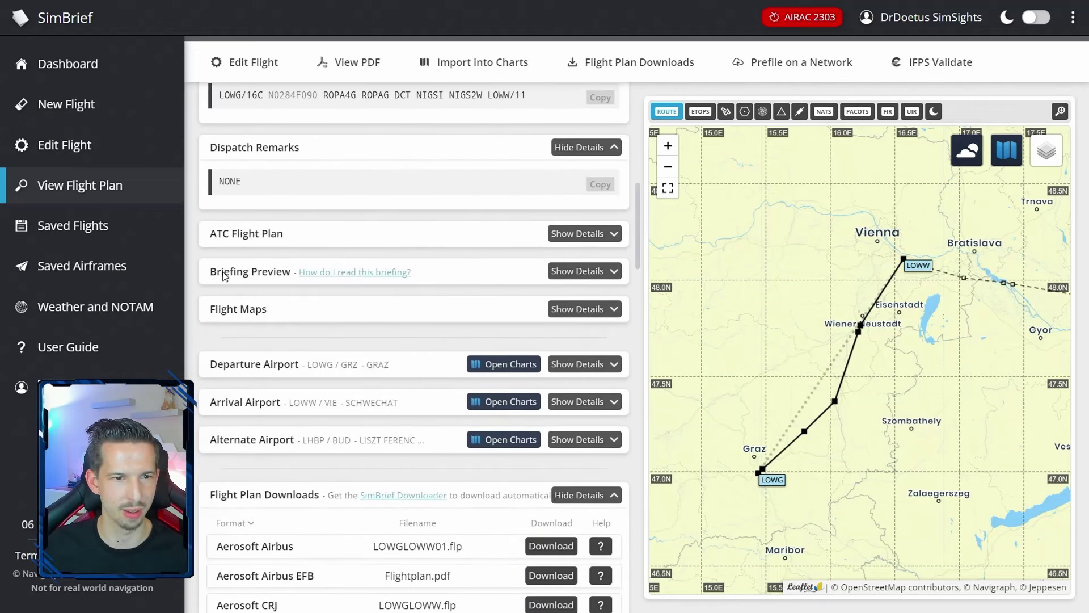
left_click(574, 270)
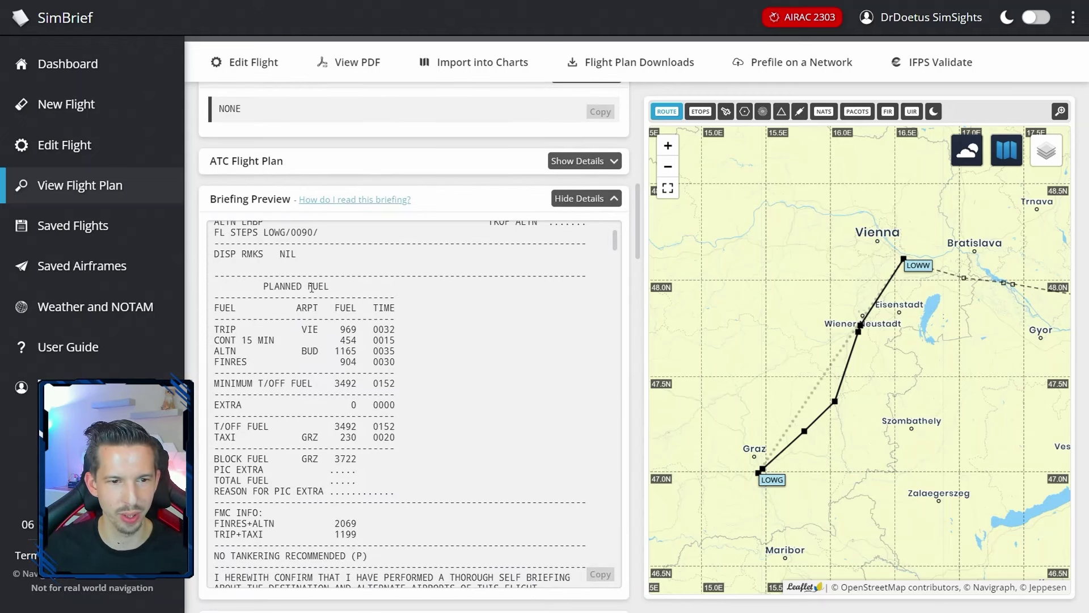
left_click_drag(220, 331, 303, 331)
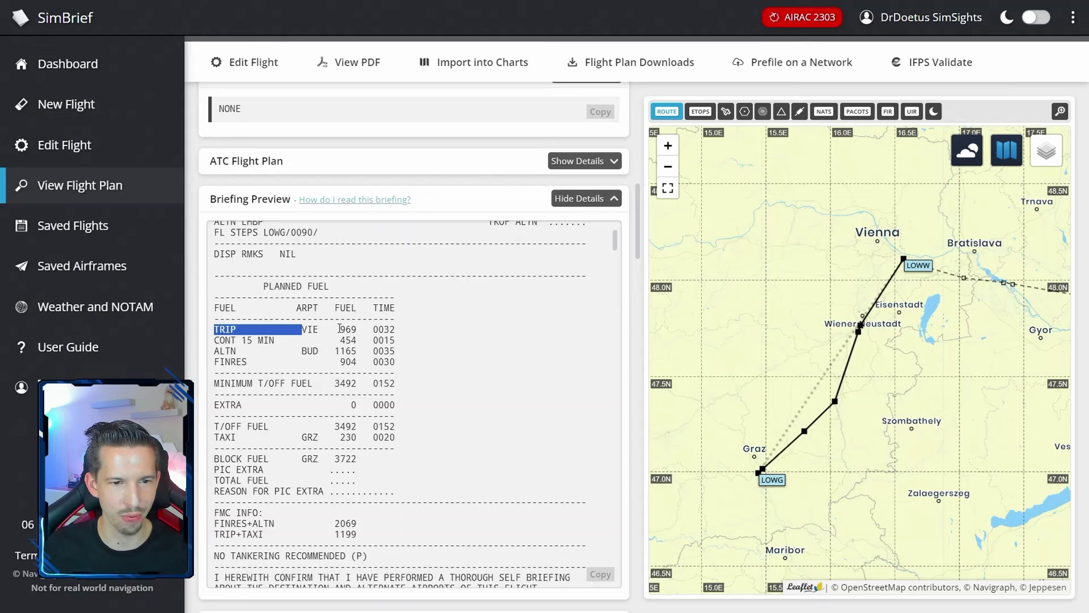
left_click(273, 343)
double_click(225, 351)
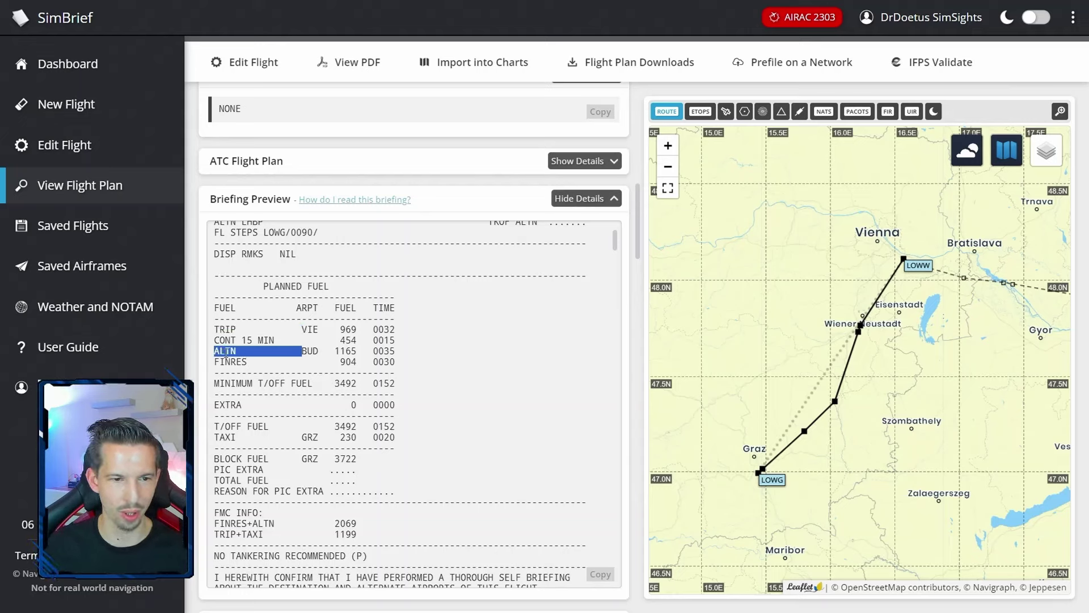
double_click(229, 361)
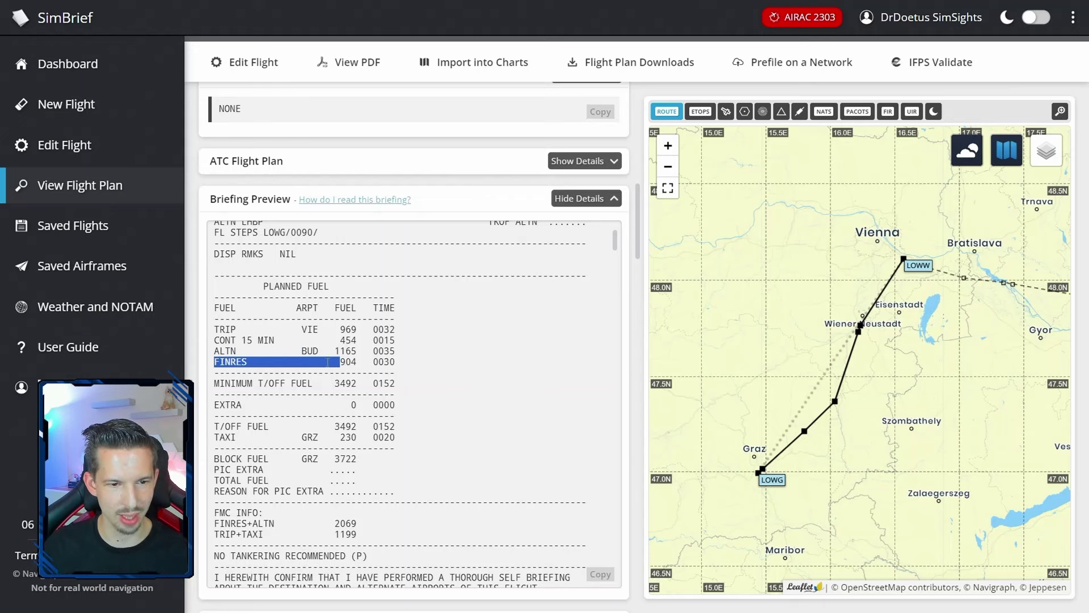
left_click(403, 363)
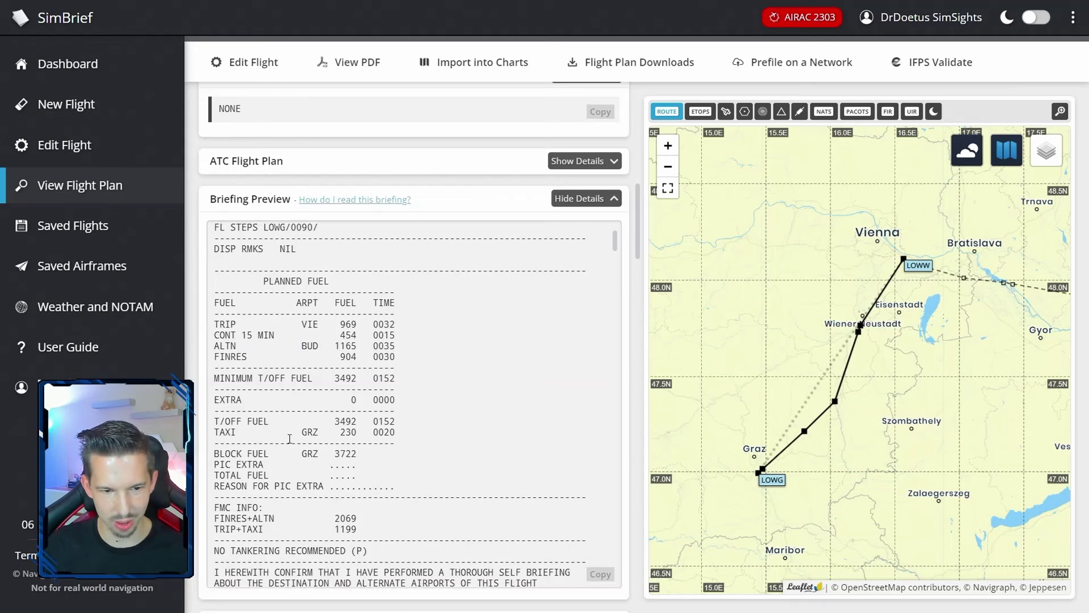
Read through the briefing's alternate route, routing, operational impacts, flight log and wind information.
scroll(245, 431, "down", 1)
scroll(339, 401, "down", 6)
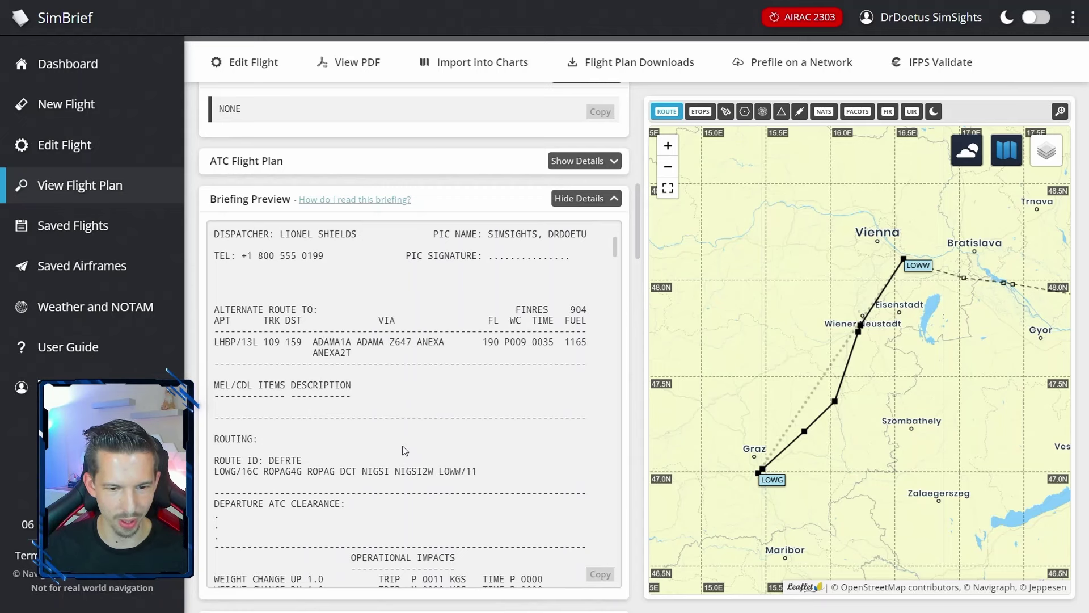
scroll(404, 450, "down", 5)
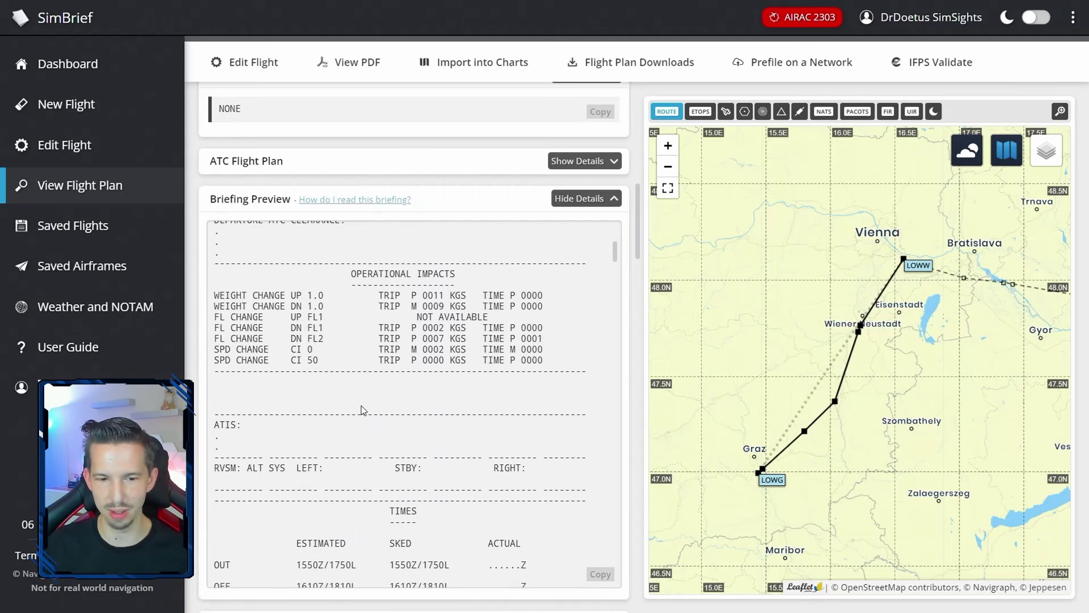
scroll(363, 410, "down", 8)
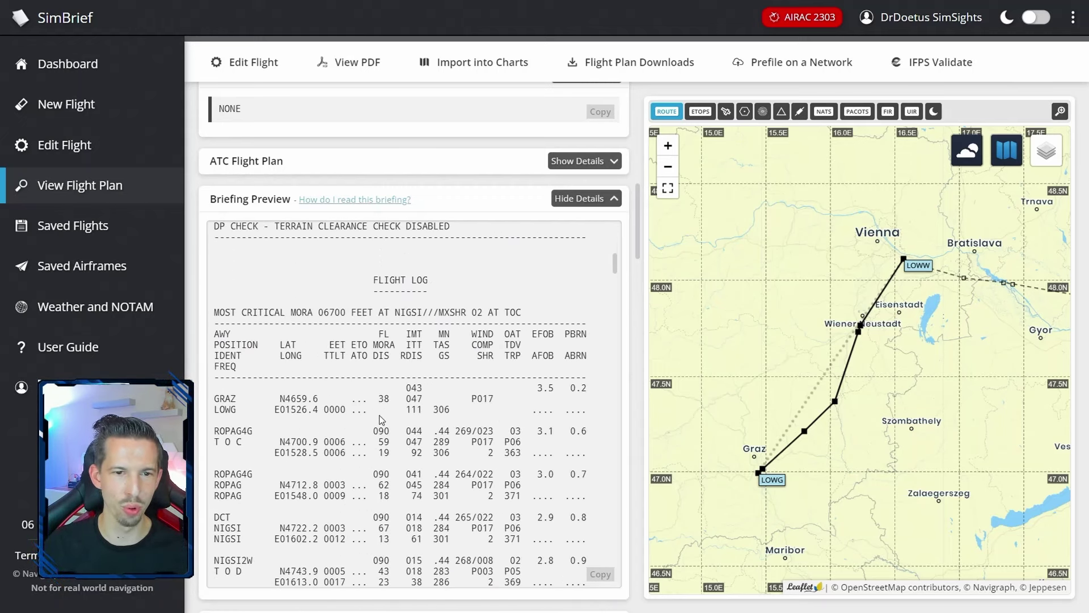
scroll(381, 420, "down", 8)
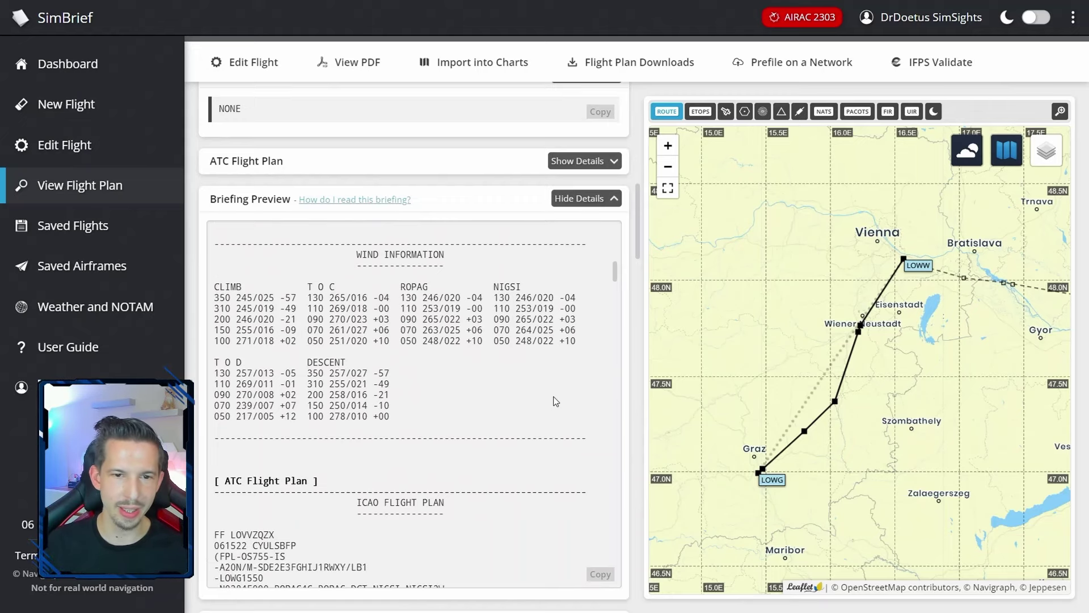
Review the ATC flight plan and planned fuel sections of the briefing preview, and collapse the preview.
scroll(615, 276, "down", 4)
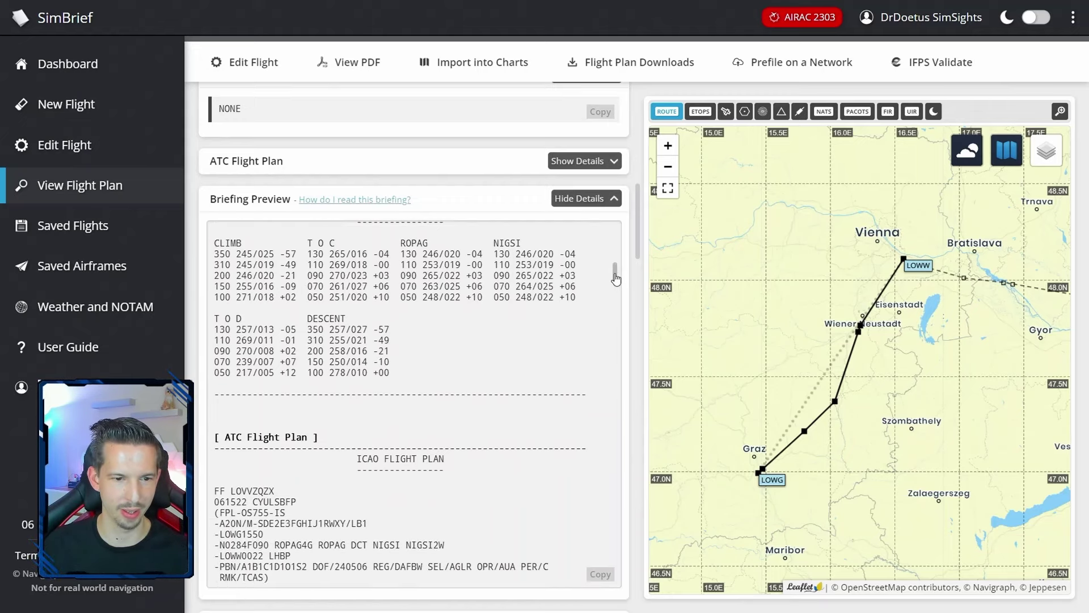
scroll(407, 151, "up", 15)
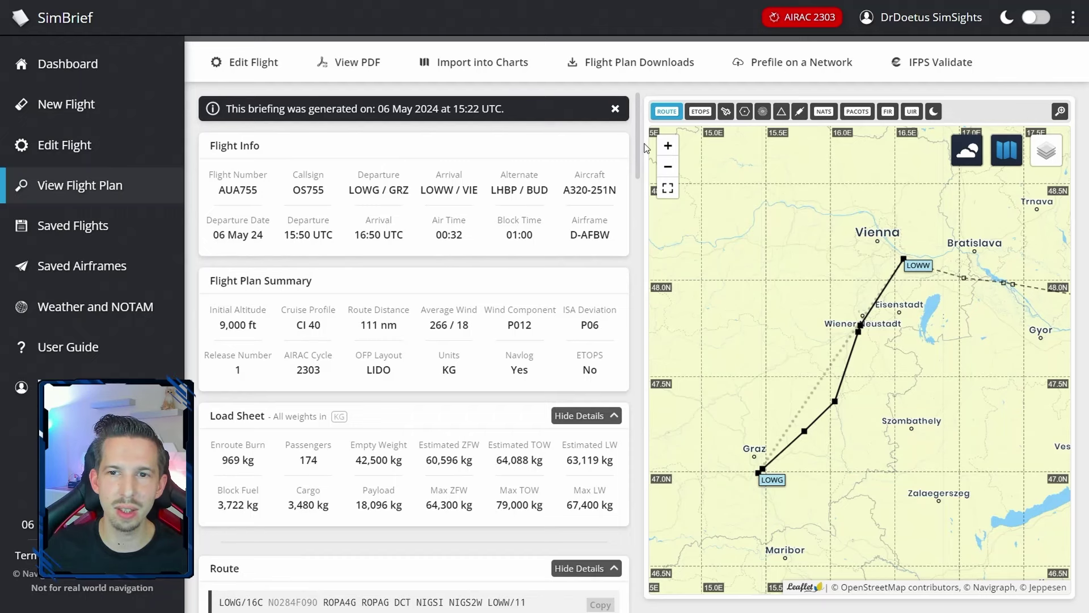
scroll(400, 244, "down", 15)
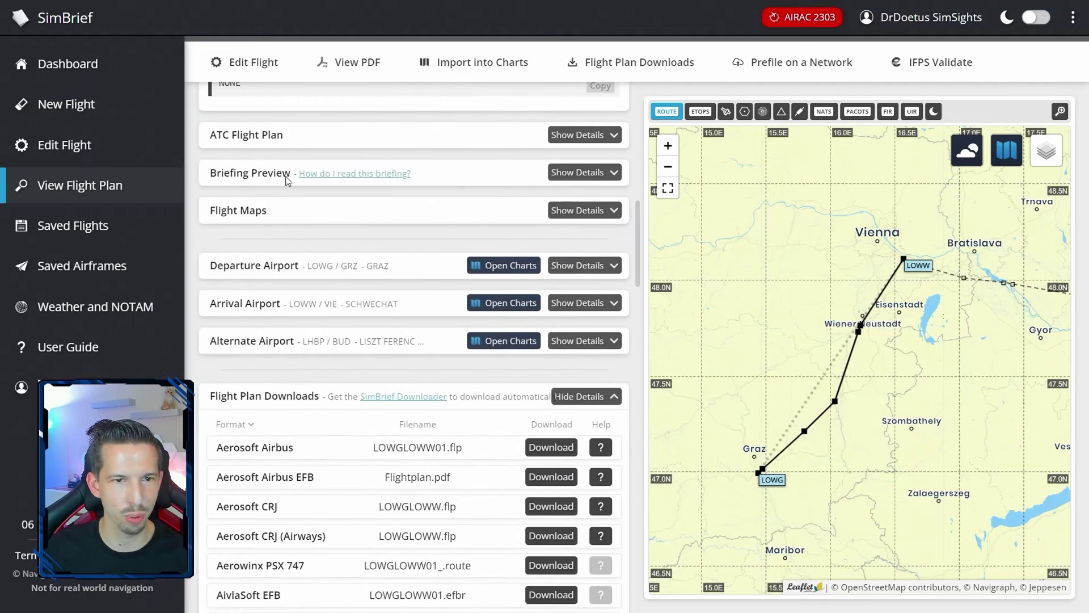
left_click(571, 172)
scroll(394, 388, "down", 5)
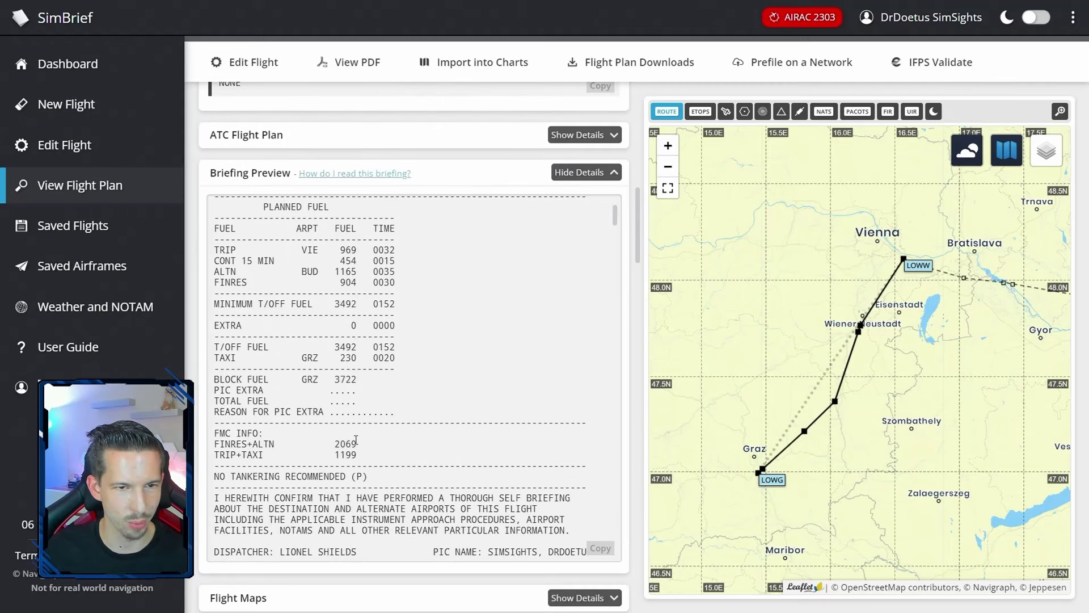
scroll(394, 387, "up", 5)
scroll(395, 387, "up", 2)
left_click(579, 286)
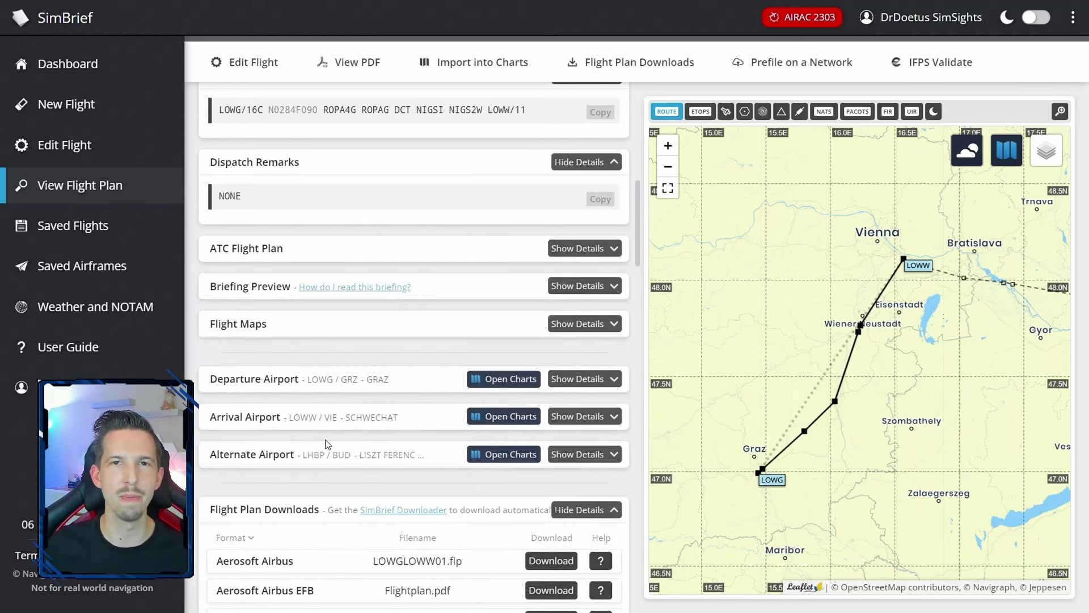
Check the flight number, departure, arrival and departure time in the flight info, plus the summary's initial altitude and cruise profile.
scroll(353, 454, "up", 5)
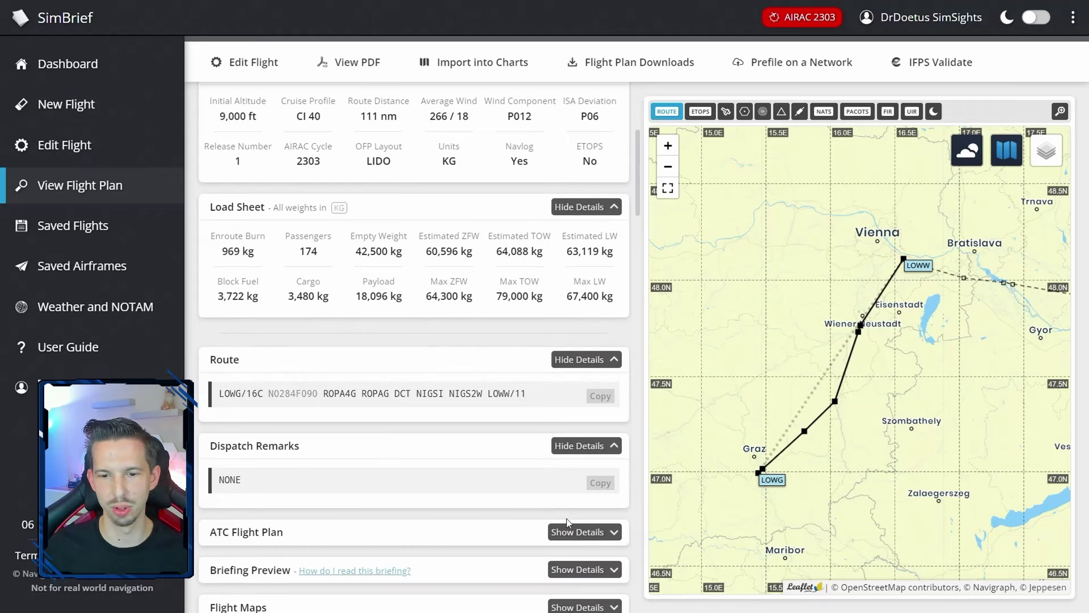
scroll(418, 533, "up", 4)
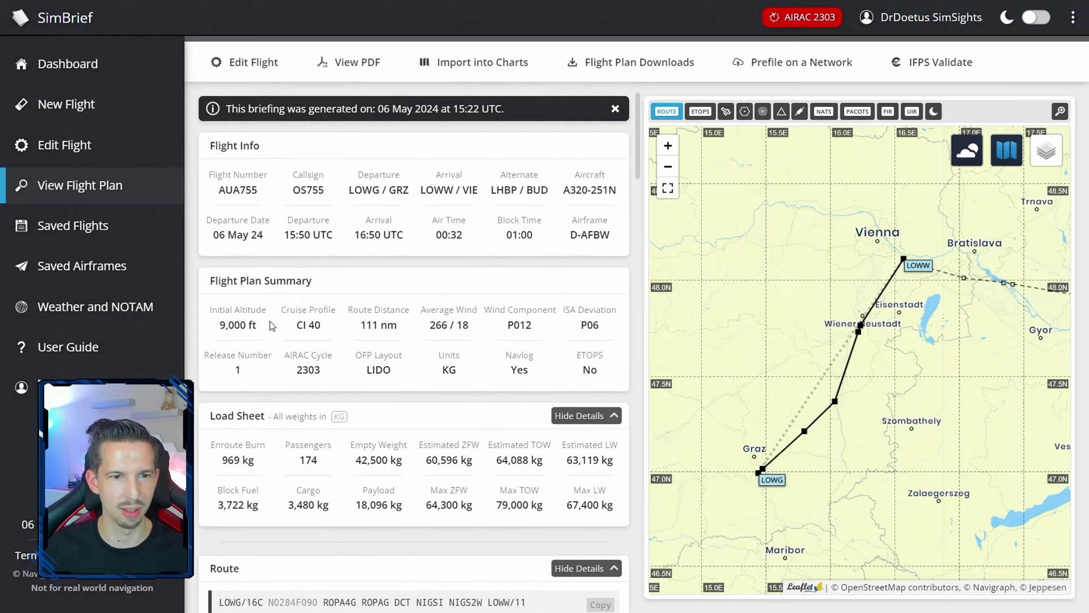
triple_click(266, 191)
triple_click(351, 189)
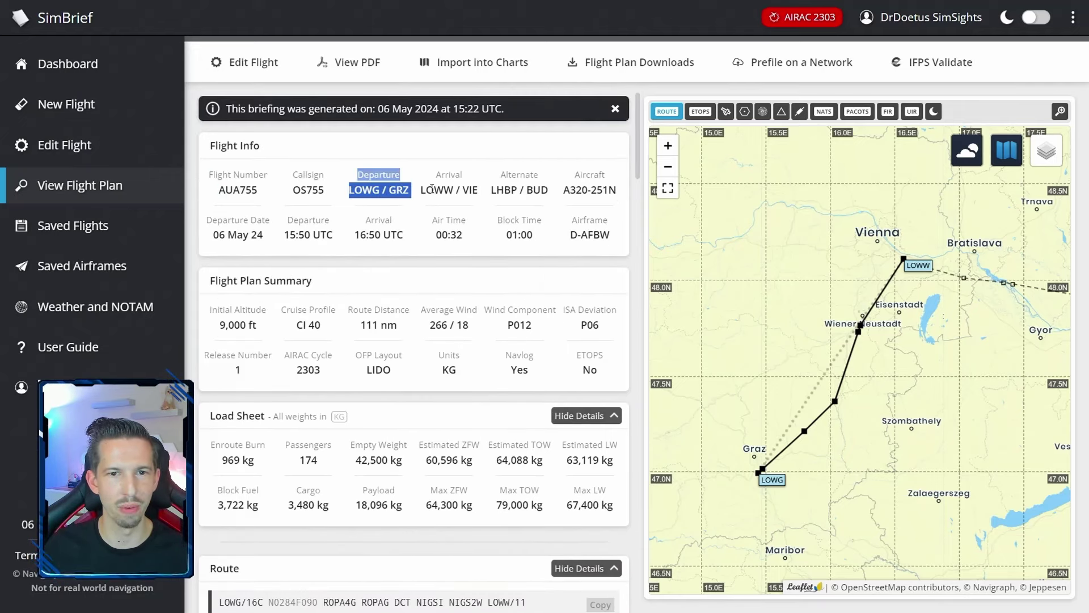
triple_click(458, 185)
triple_click(312, 235)
left_click(315, 237)
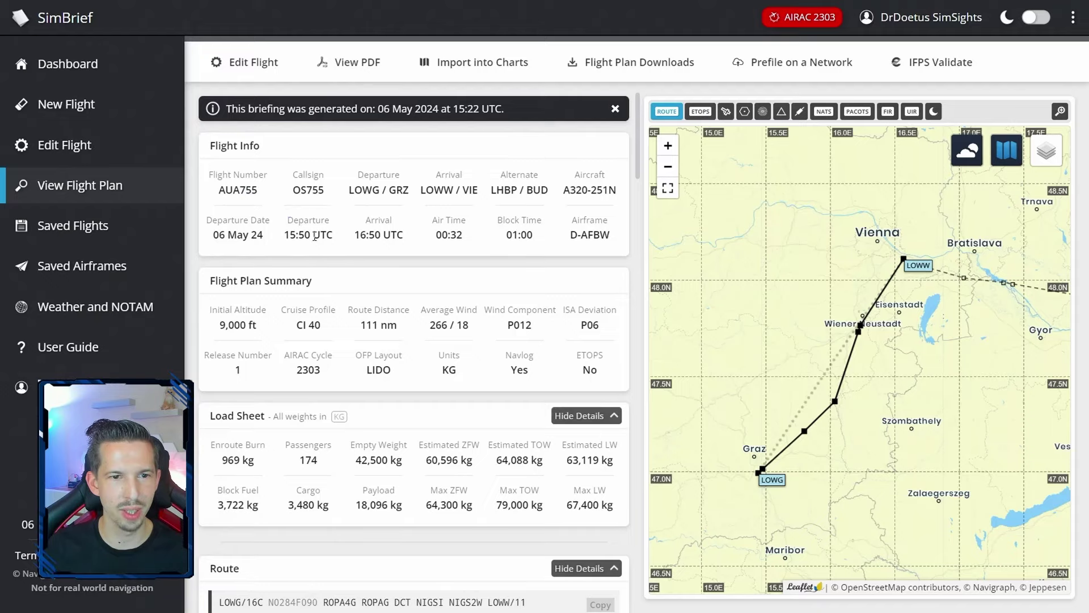
triple_click(240, 325)
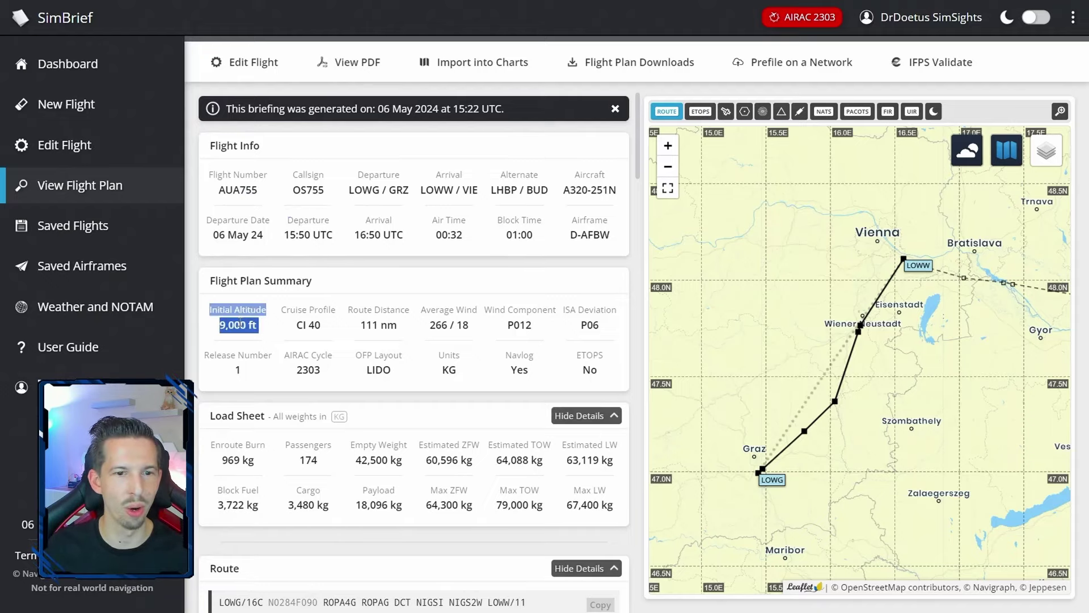
left_click(312, 324)
double_click(314, 325)
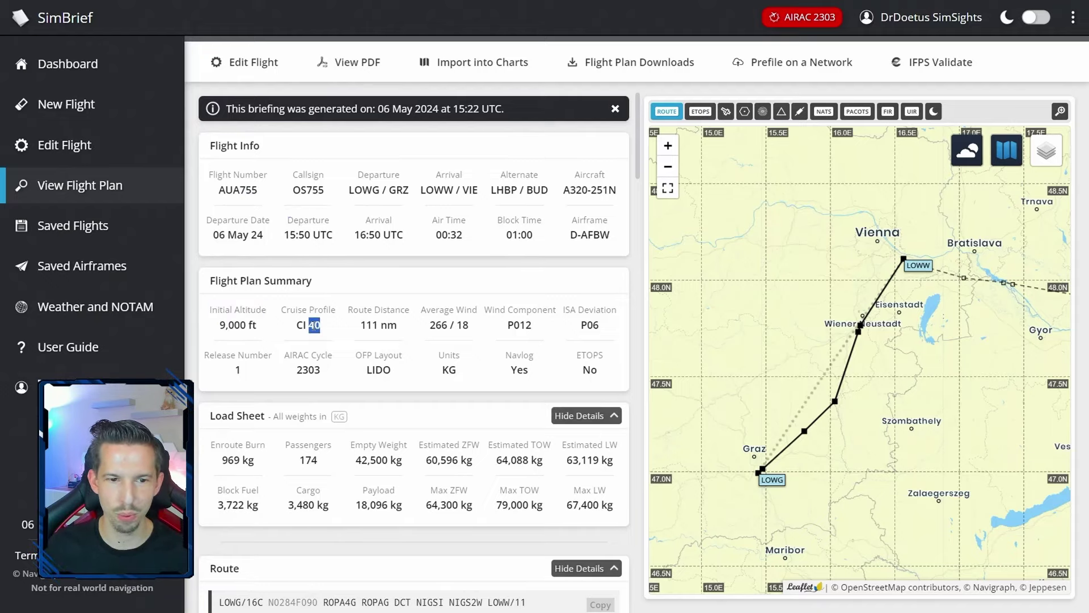
left_click(315, 325)
Examine the fuel, passenger, cargo and weight figures in the load sheet.
scroll(314, 325, "down", 2)
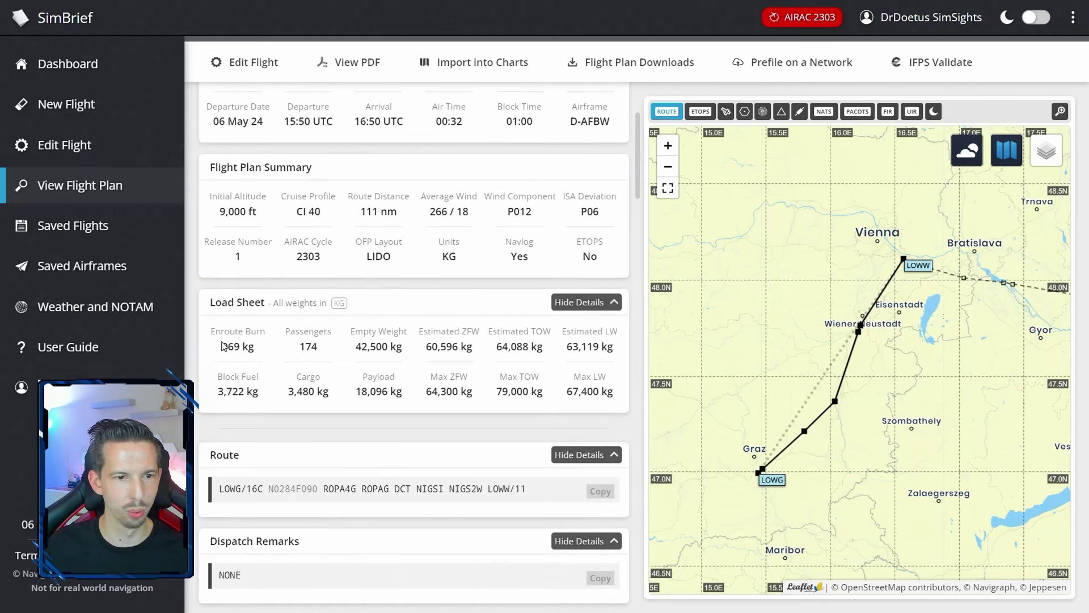
mouse_move(210, 332)
left_mouse_down()
mouse_move(482, 391)
mouse_move(618, 398)
left_mouse_up()
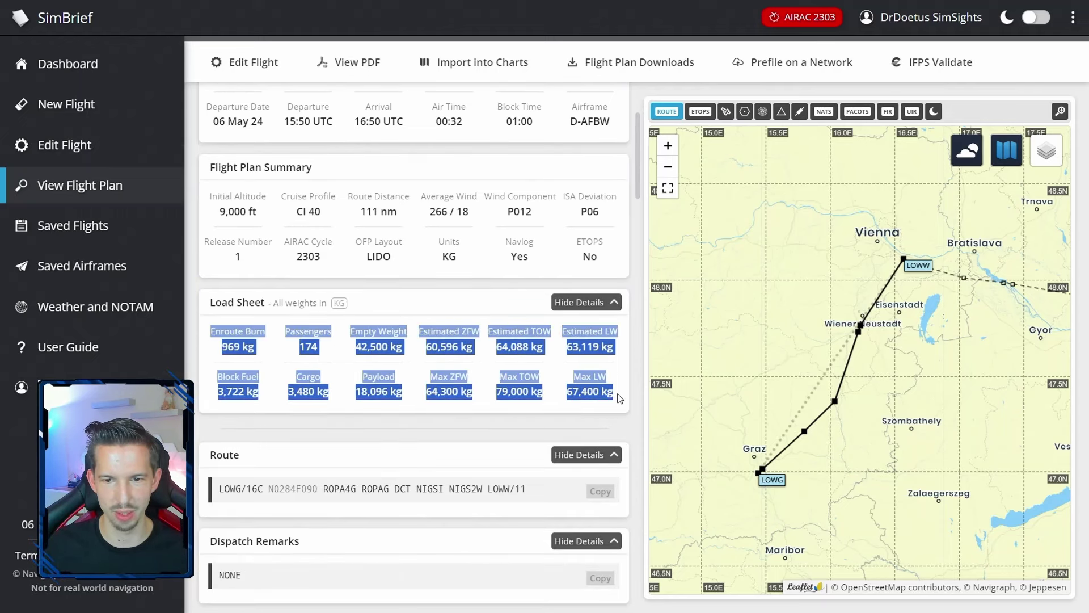
left_click(618, 398)
scroll(609, 395, "up", 2)
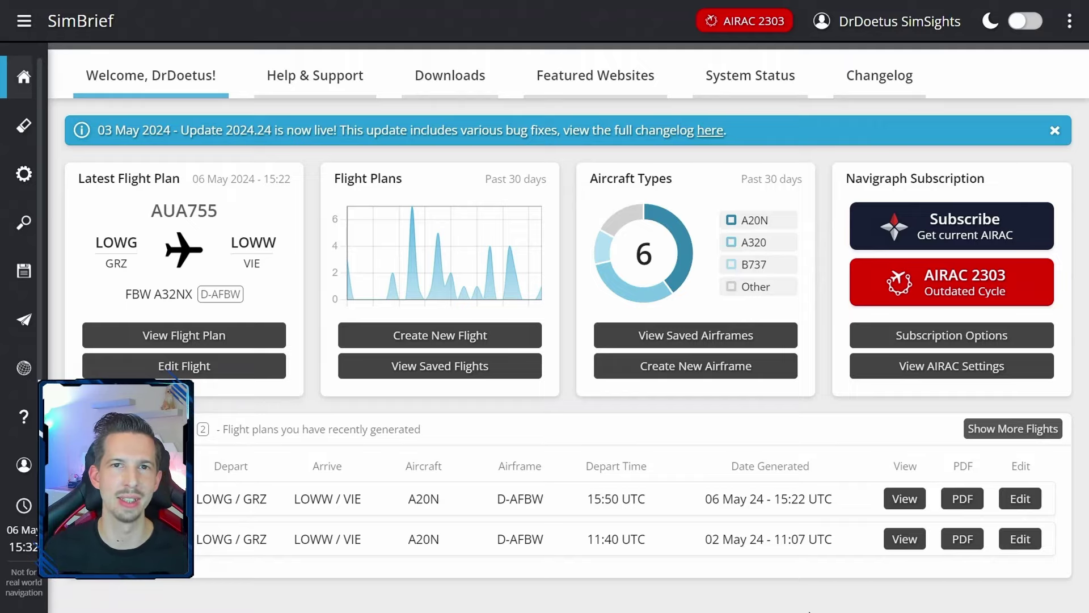
Open the account settings and look through the available AIRAC cycles for the active one.
mouse_move(32, 470)
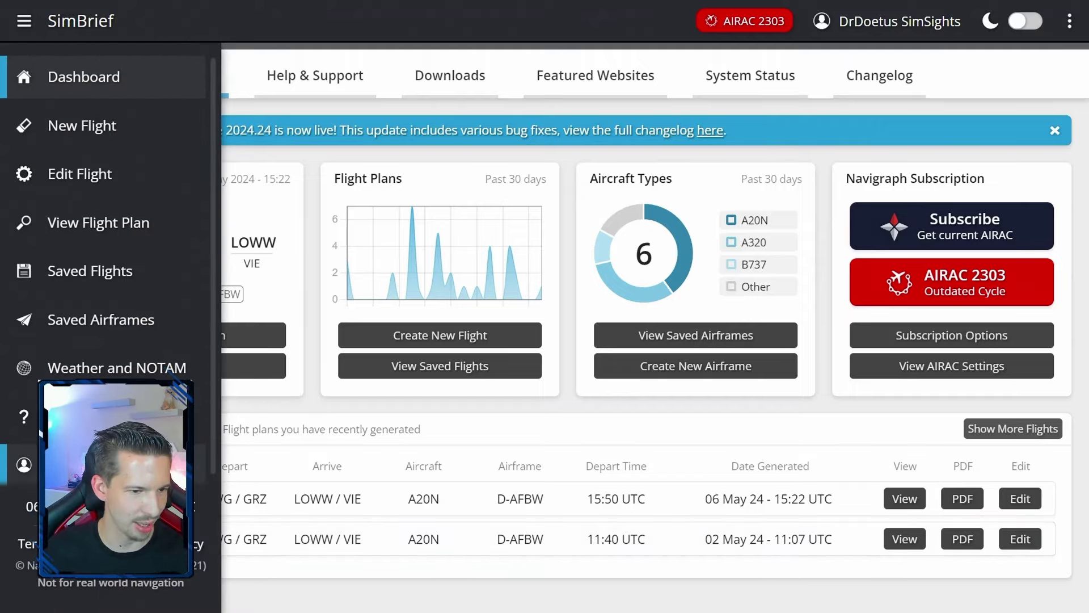
left_click(23, 464)
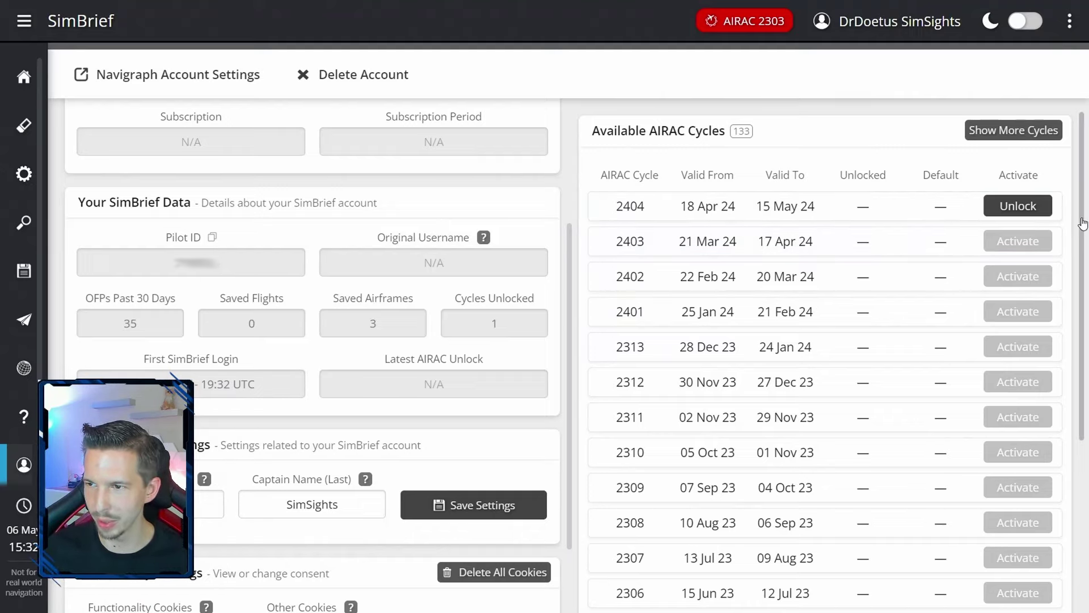
left_click_drag(1082, 223, 1081, 424)
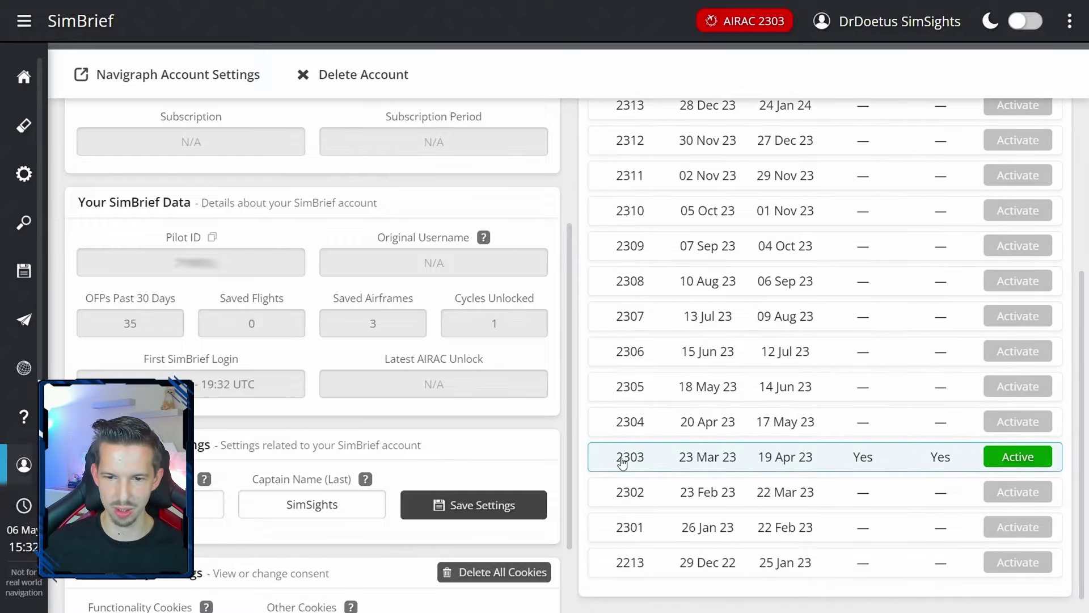
left_click_drag(1082, 454, 1083, 295)
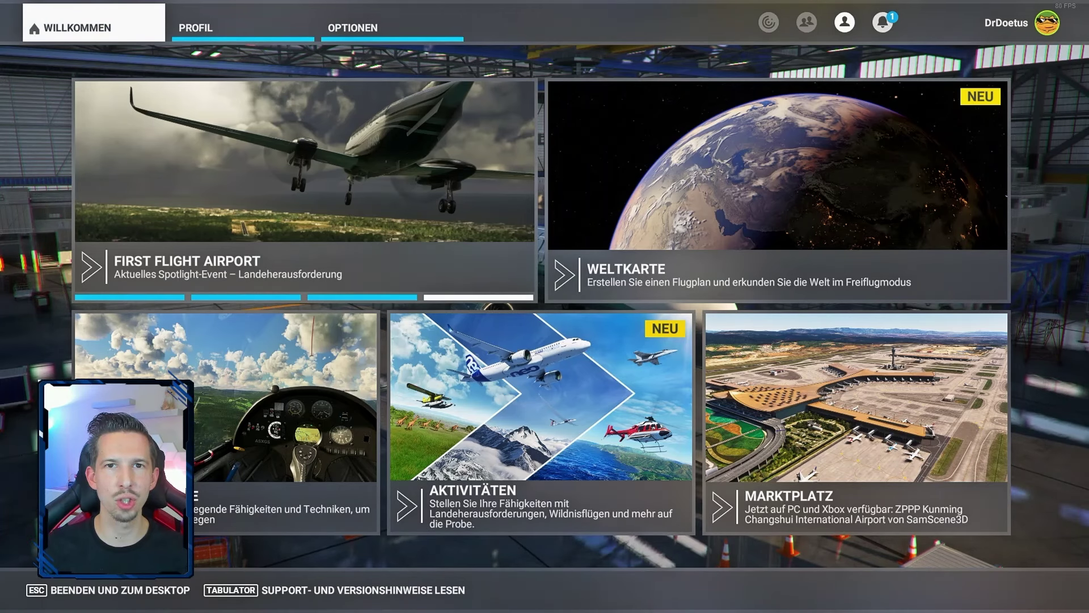
Open the world map in Microsoft Flight Simulator.
left_click(720, 258)
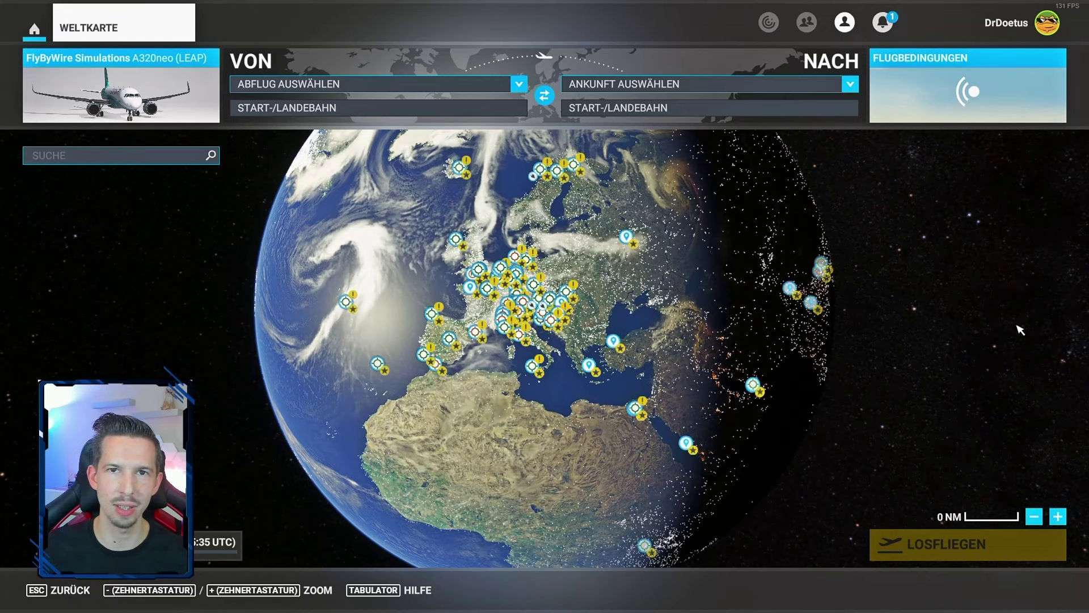
Look at SimBrief's flight plan download formats and SimBrief Downloader's export option, and return to Microsoft Flight Simulator.
key("alt+Tab")
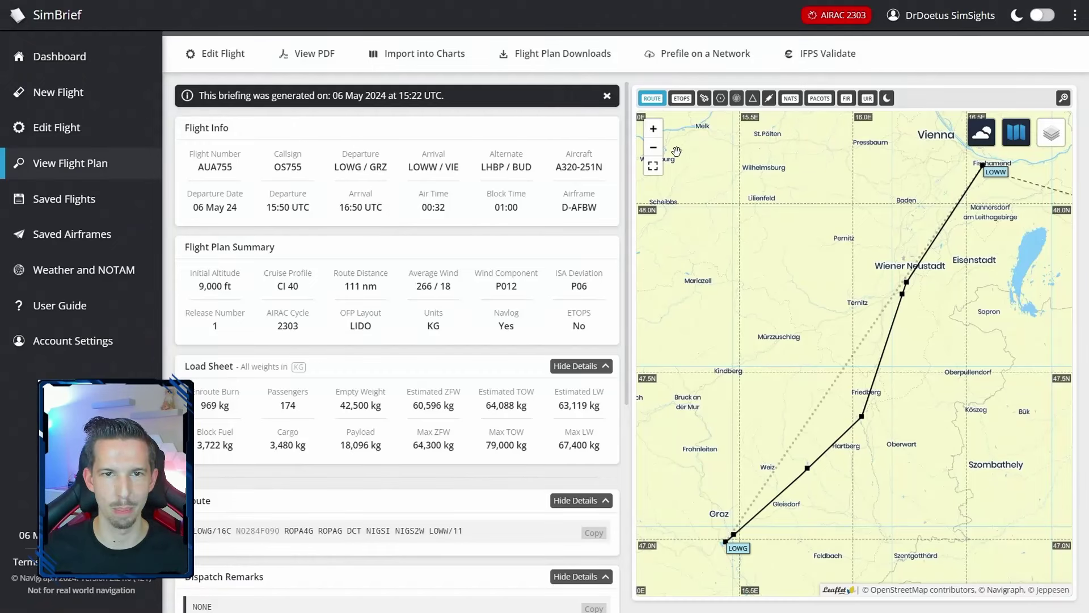
left_click(564, 57)
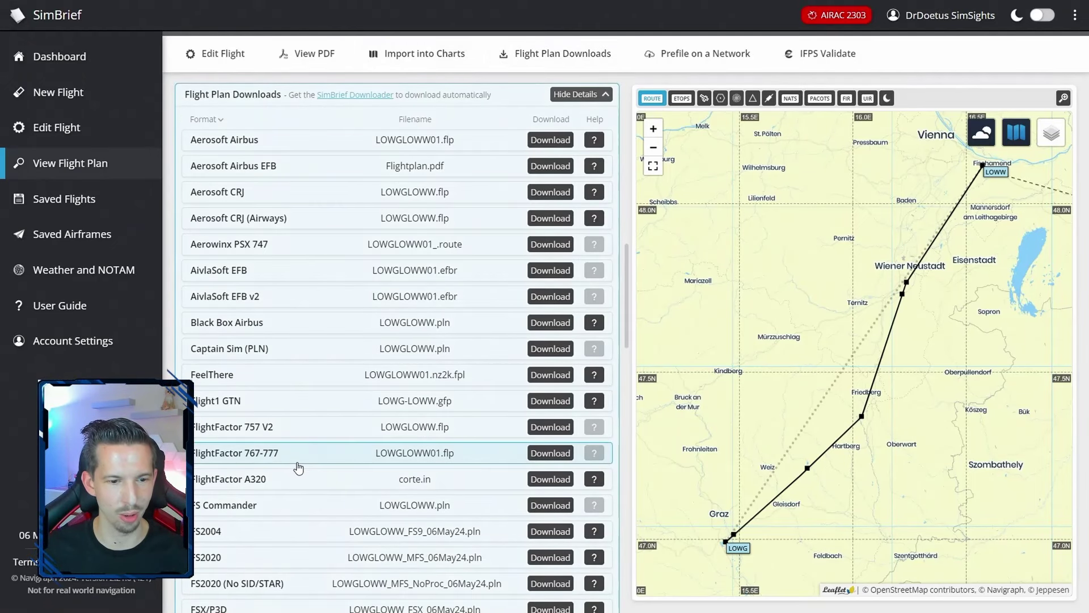
scroll(318, 488, "down", 1)
key("alt+Tab")
key("Tab")
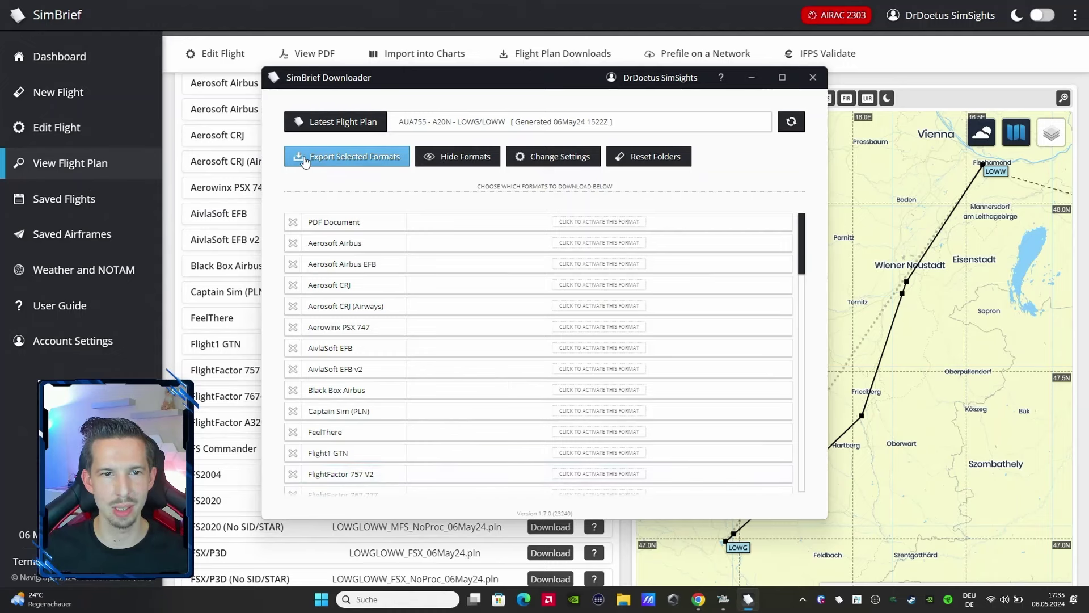
key("alt+Tab")
key("Tab")
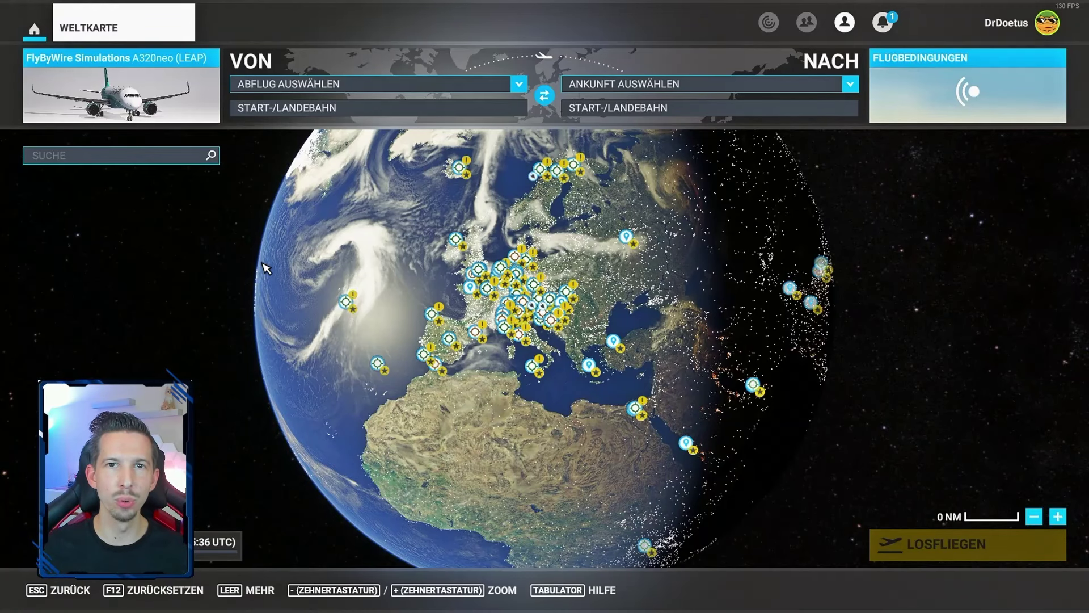
Load the flight plan file LOWGLOWW_MFS_06May24.pln from this PC into the world map.
left_click(257, 590)
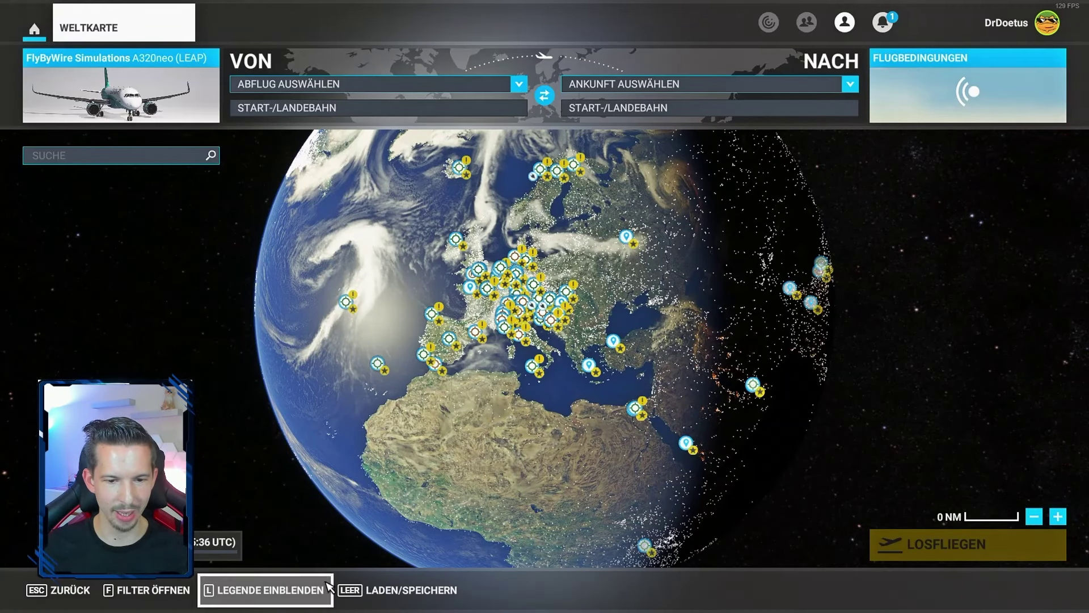
left_click(391, 589)
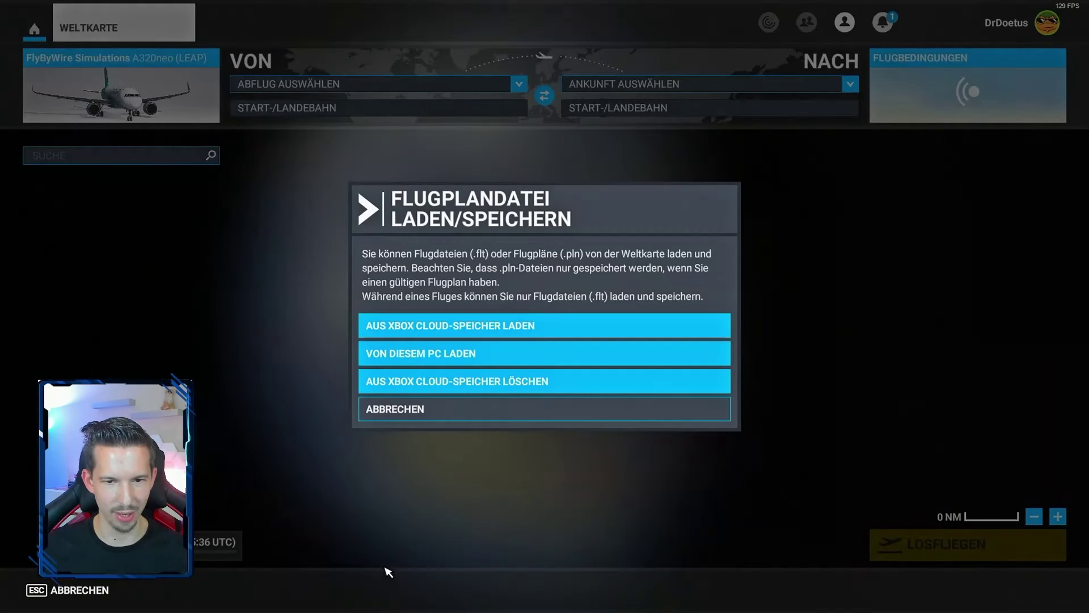
left_click(517, 359)
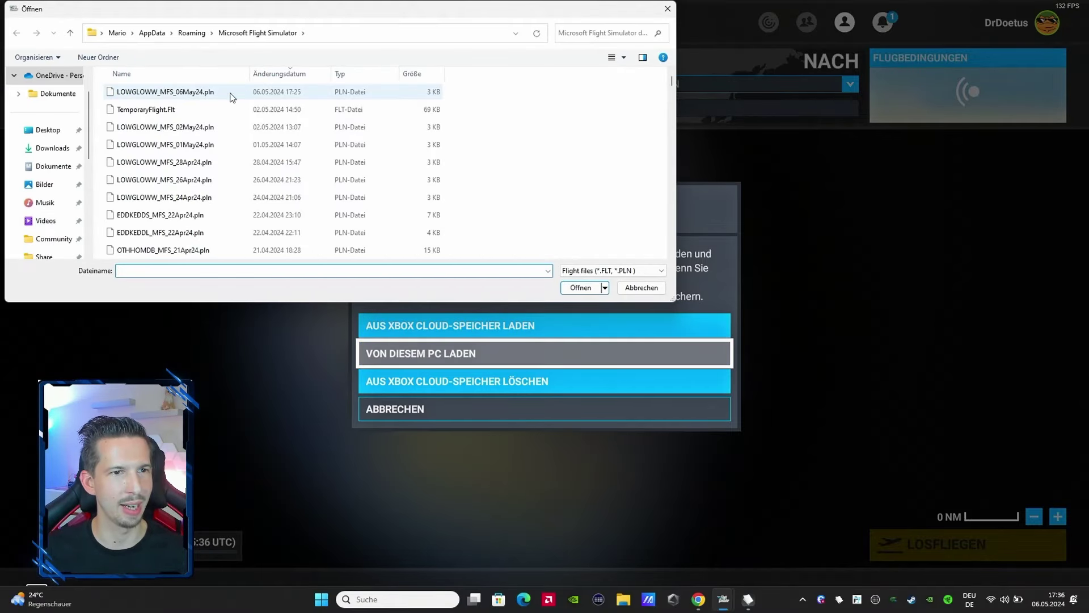
double_click(147, 94)
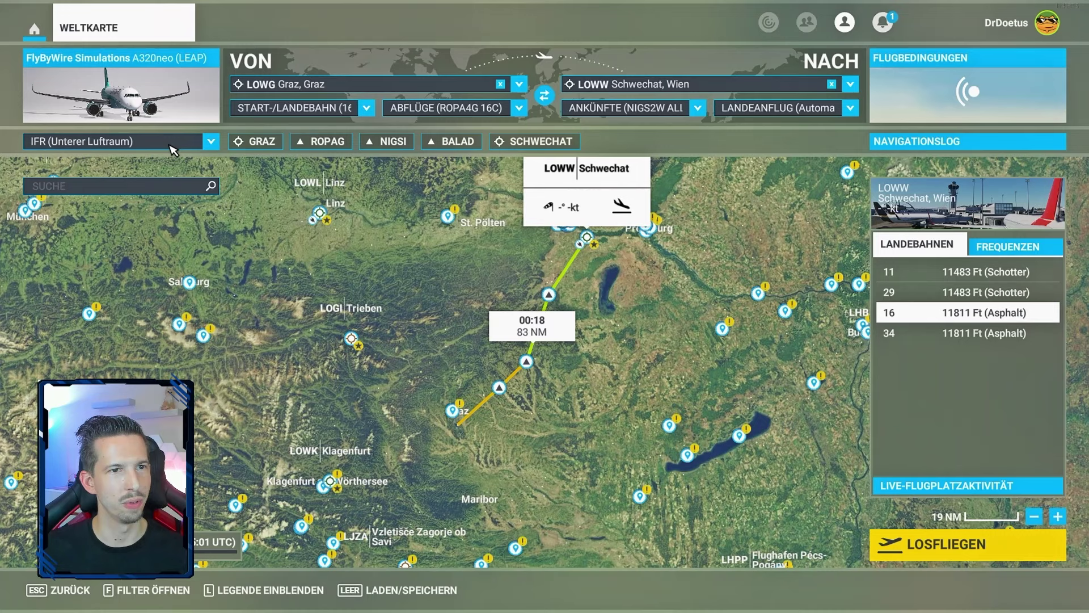
Choose the livery Austrian Airlines OE-LBU by Dibraze for the FlyByWire A320neo and close the aircraft selection.
left_click(127, 99)
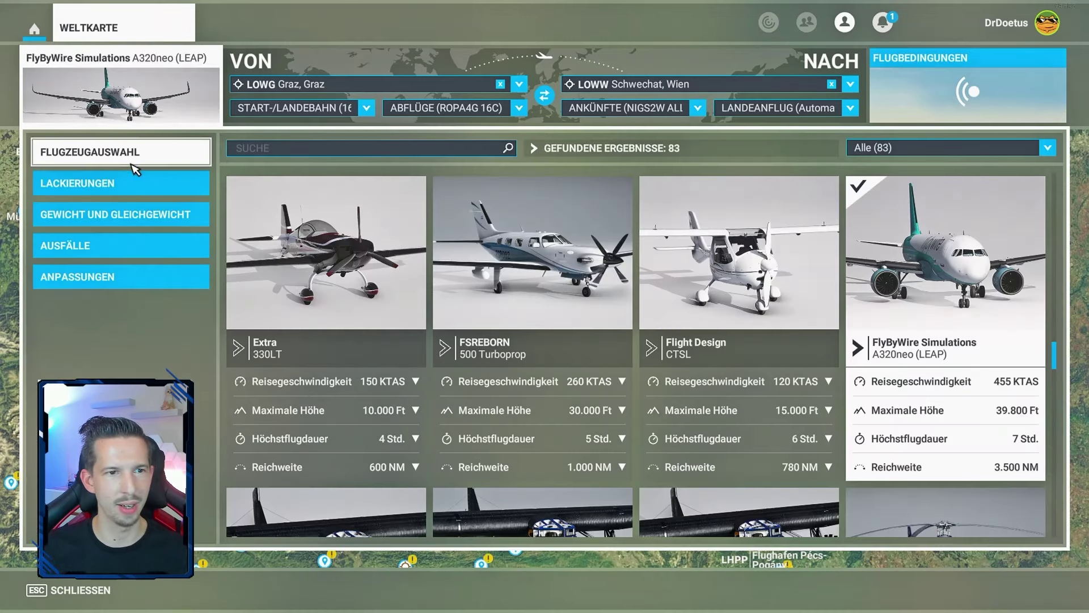
left_click(97, 182)
scroll(621, 306, "down", 2)
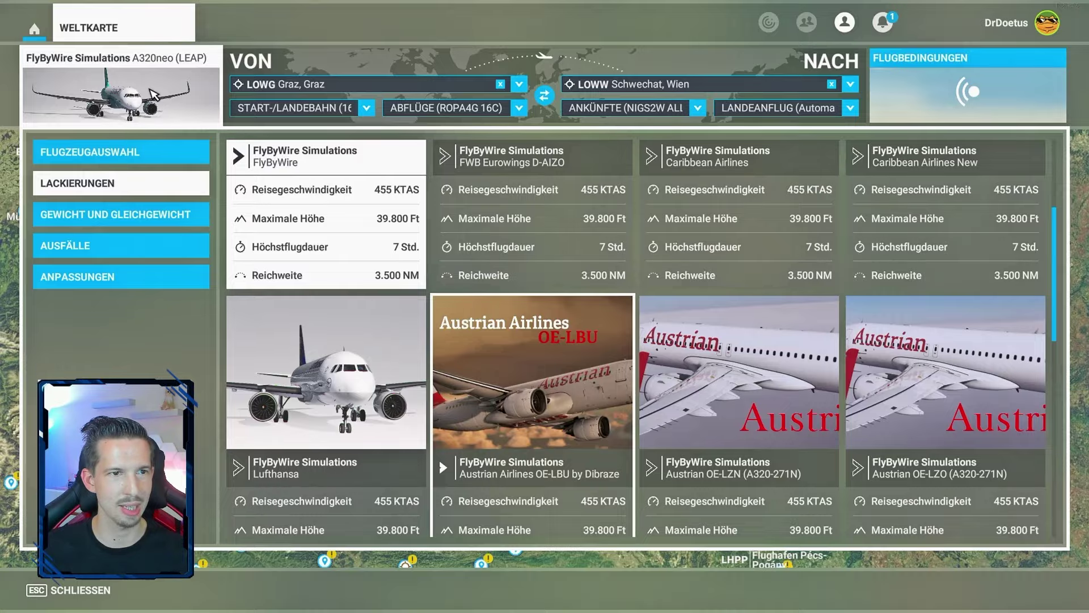
left_click(158, 112)
Set the parking spot Nord-Vorfeld 23 at Graz airport as the departure position.
scroll(535, 432, "up", 10)
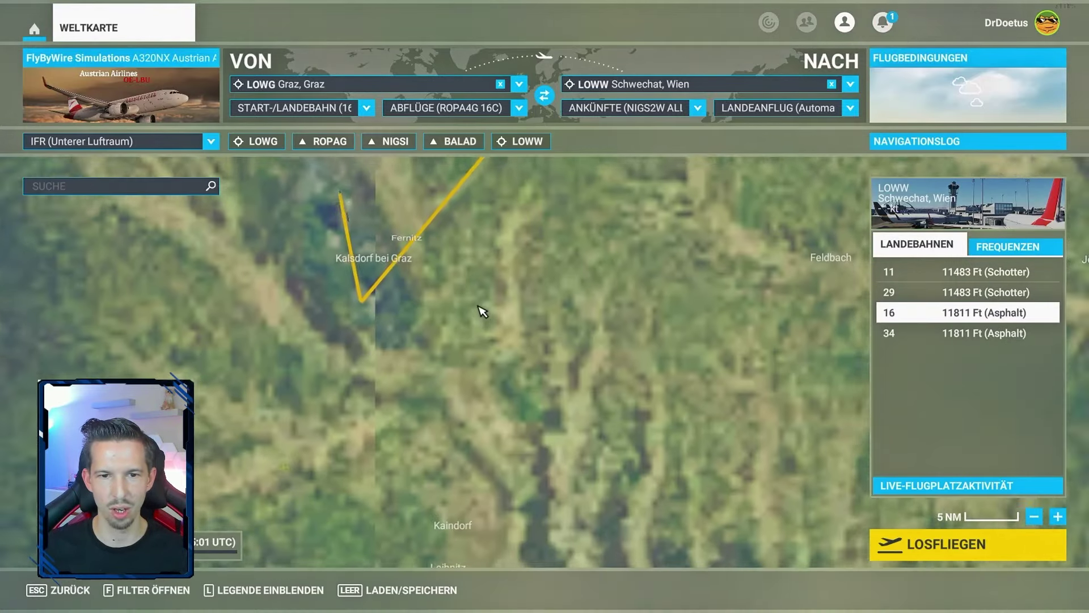
scroll(483, 352, "up", 8)
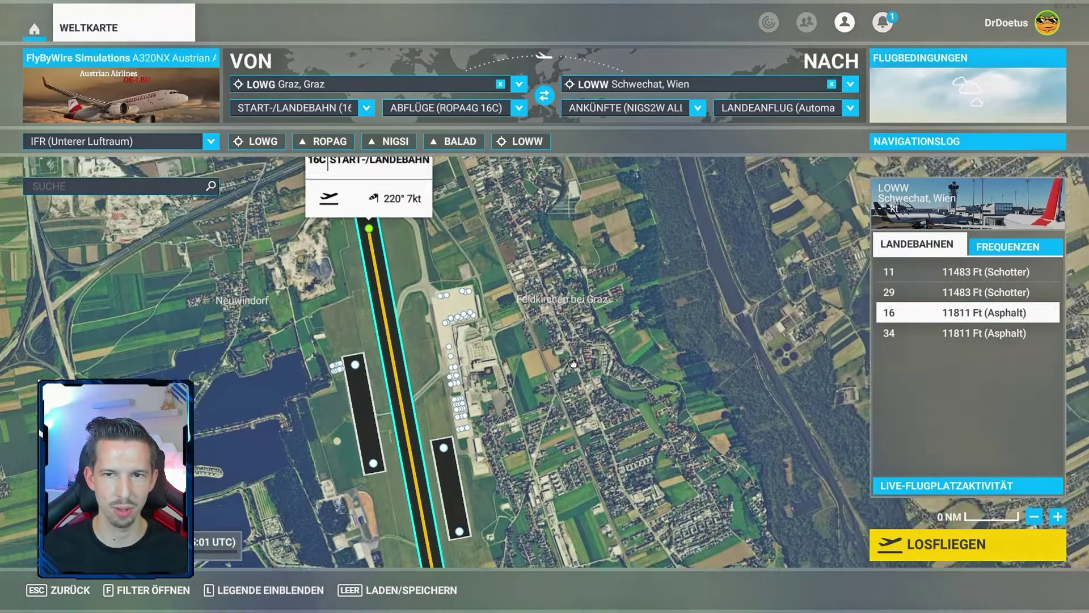
left_click(511, 309)
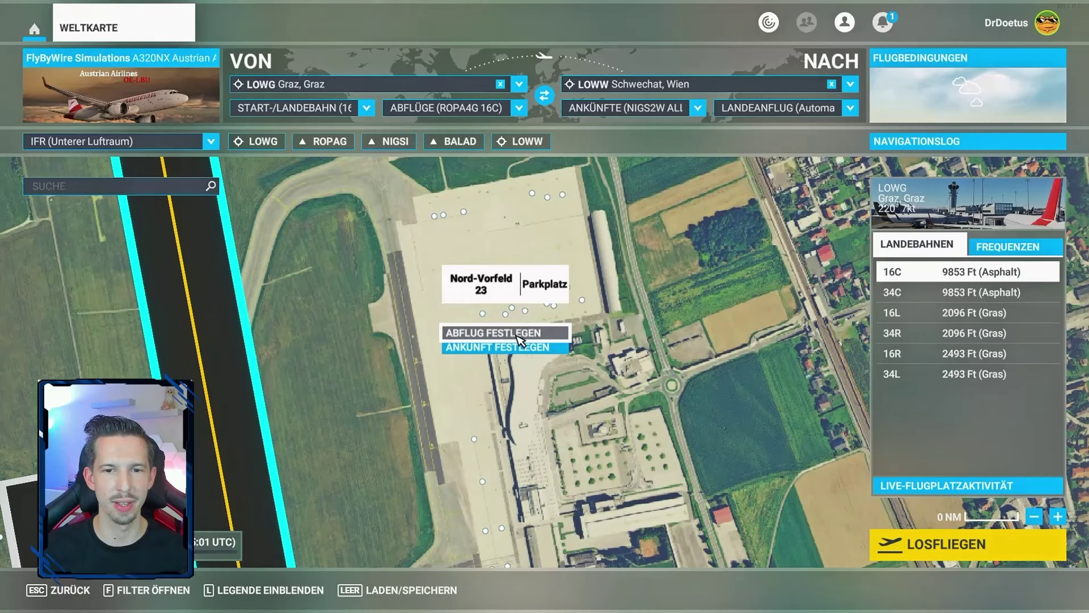
left_click(516, 335)
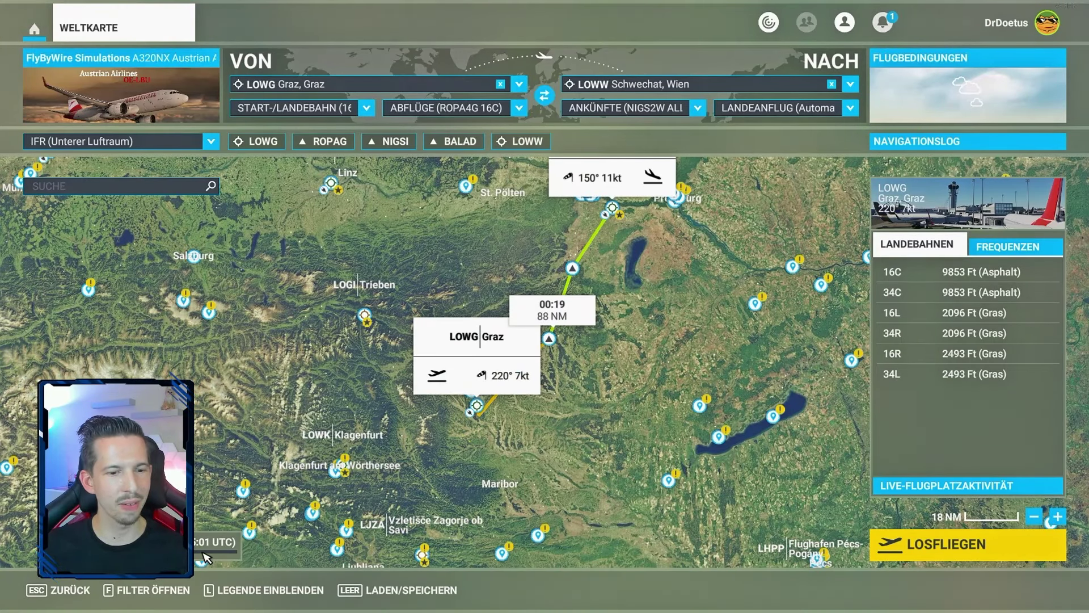
Switch back to the SimBrief flight briefing and view its flight info and flight plan summary.
key("alt+Tab")
key("Tab")
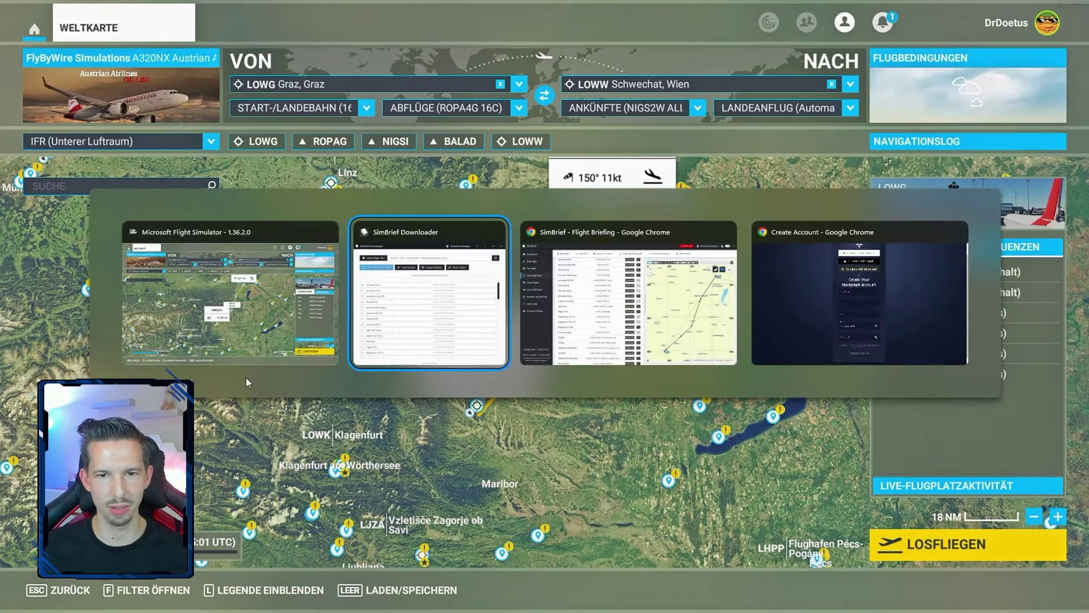
scroll(240, 259, "up", 3)
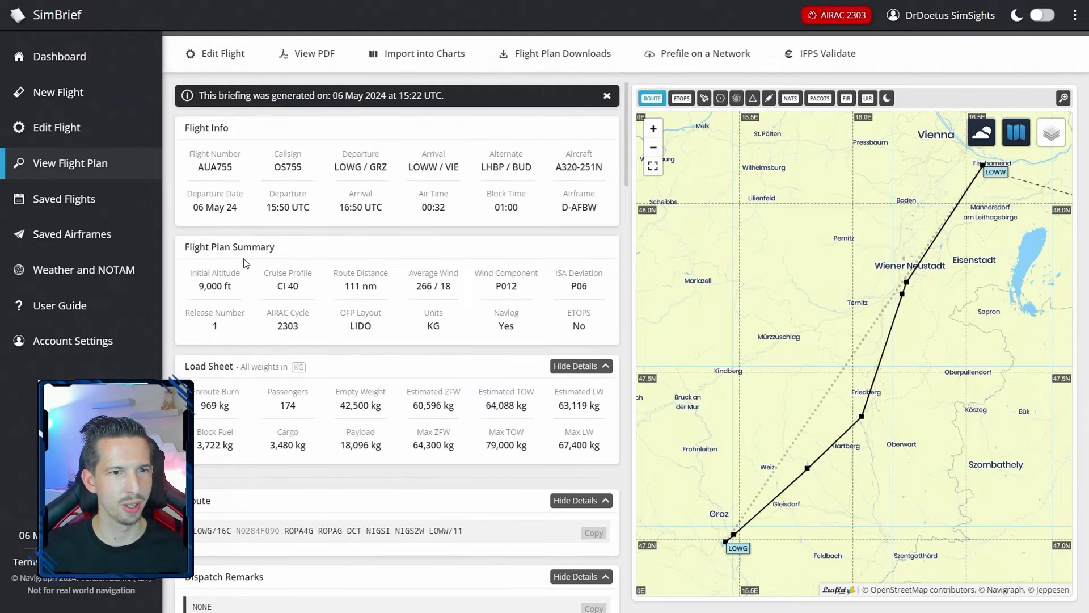
Switch back to Microsoft Flight Simulator, start the flight, and turn on the cockpit's flyPad tablet.
key("alt+Tab")
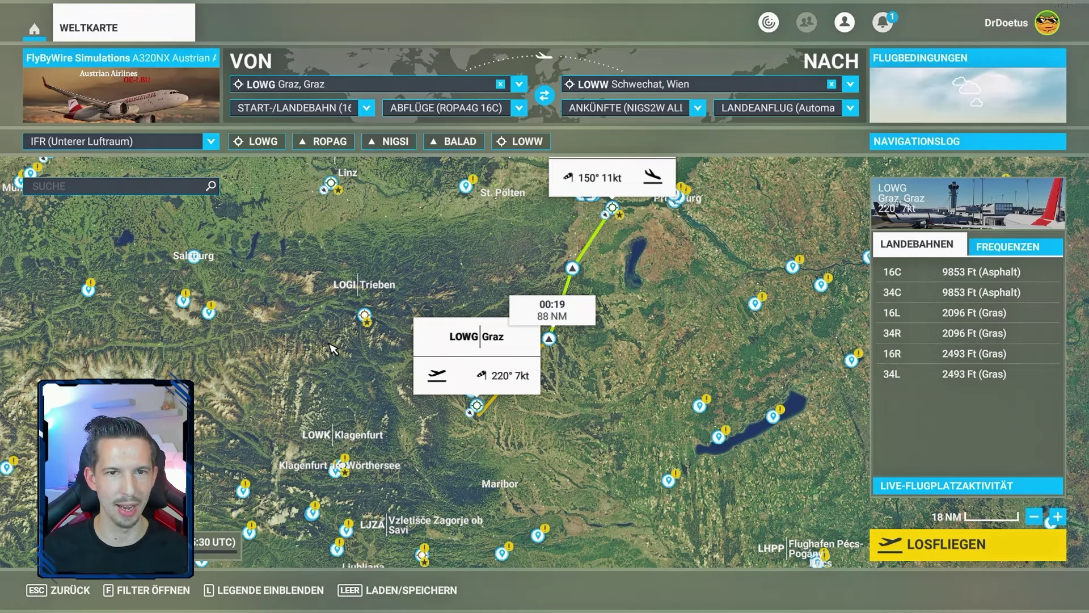
left_click(946, 546)
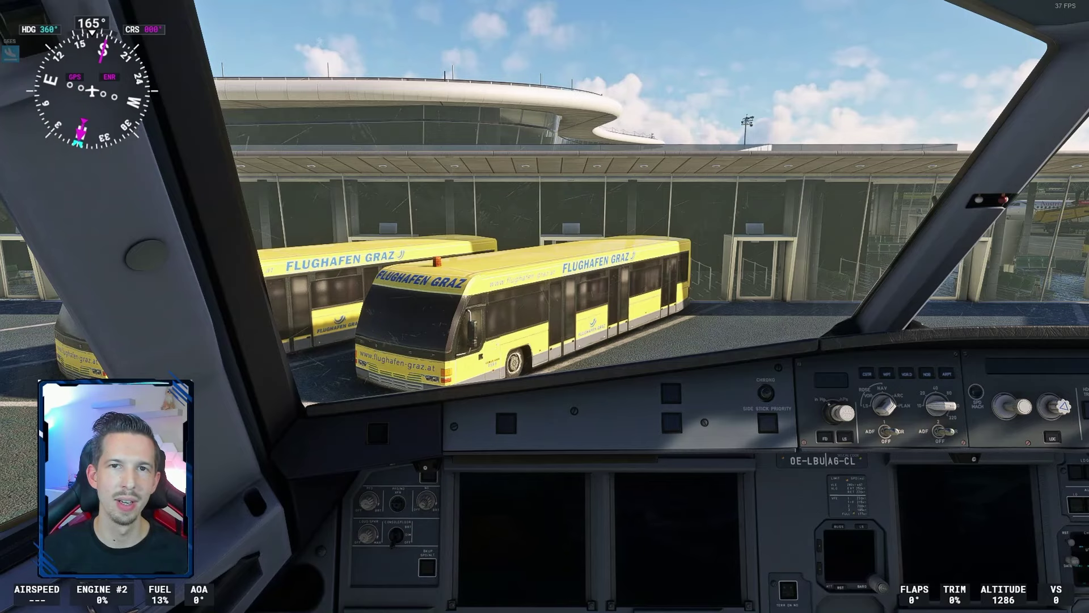
key("alt+2")
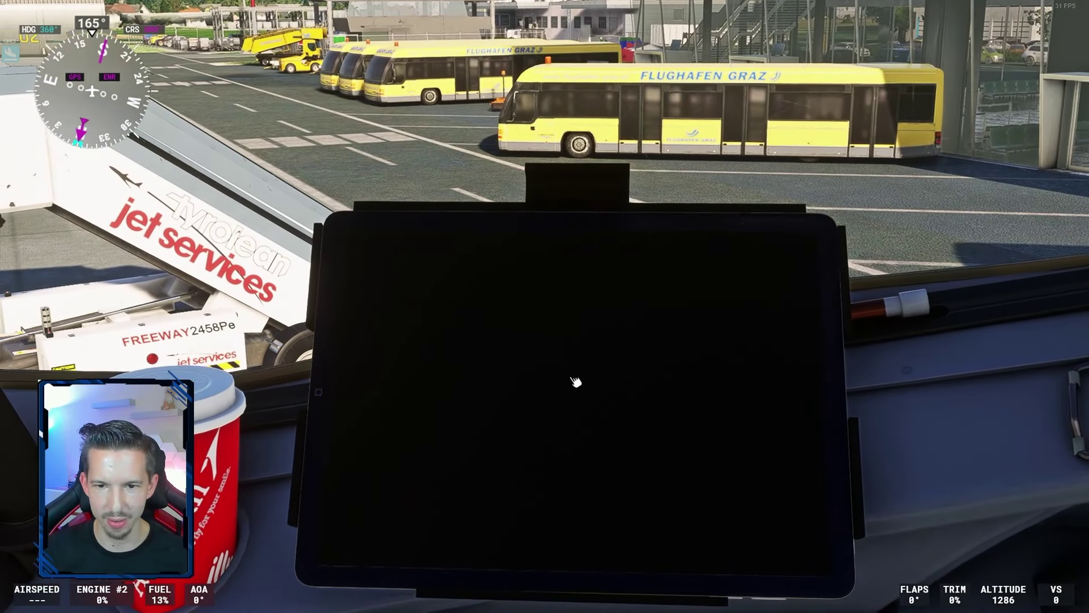
left_click(576, 381)
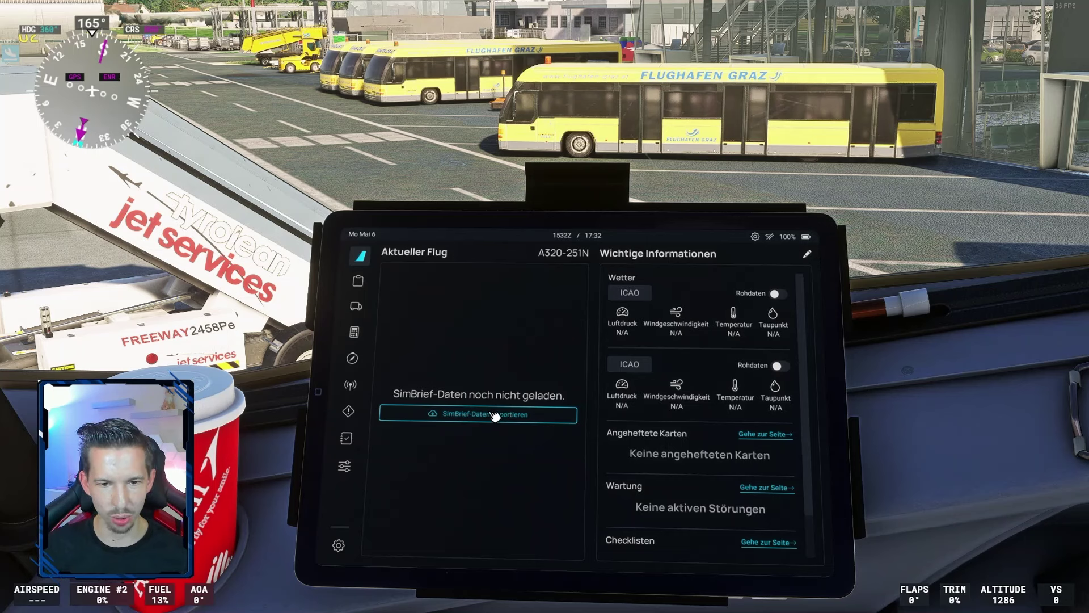
Check the SimBrief user ID in the flyPad's third-party options and import the SimBrief data for the current flight.
left_click(339, 546)
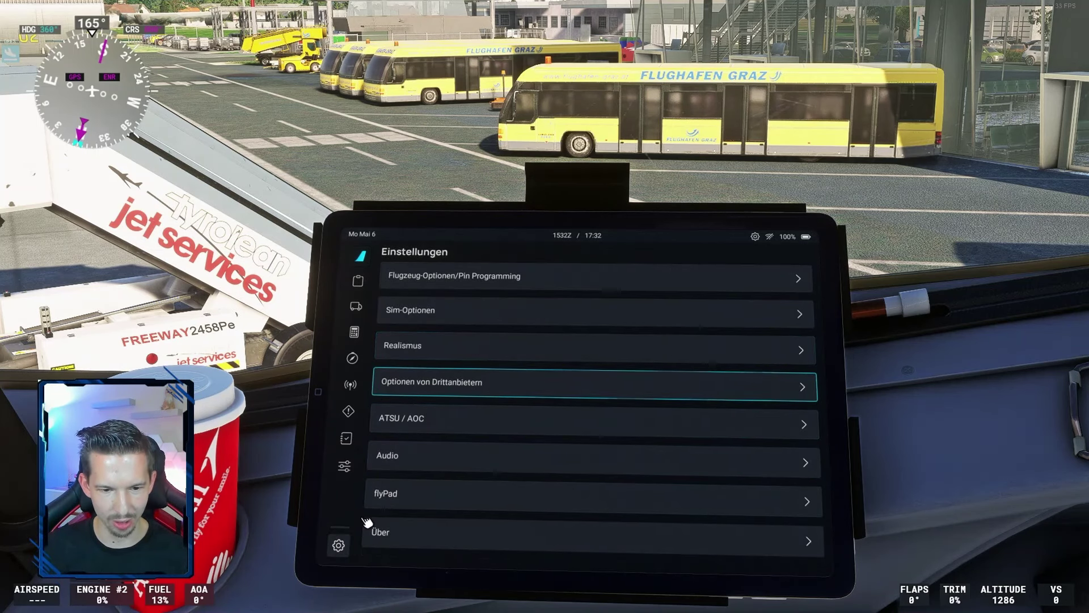
left_click(489, 384)
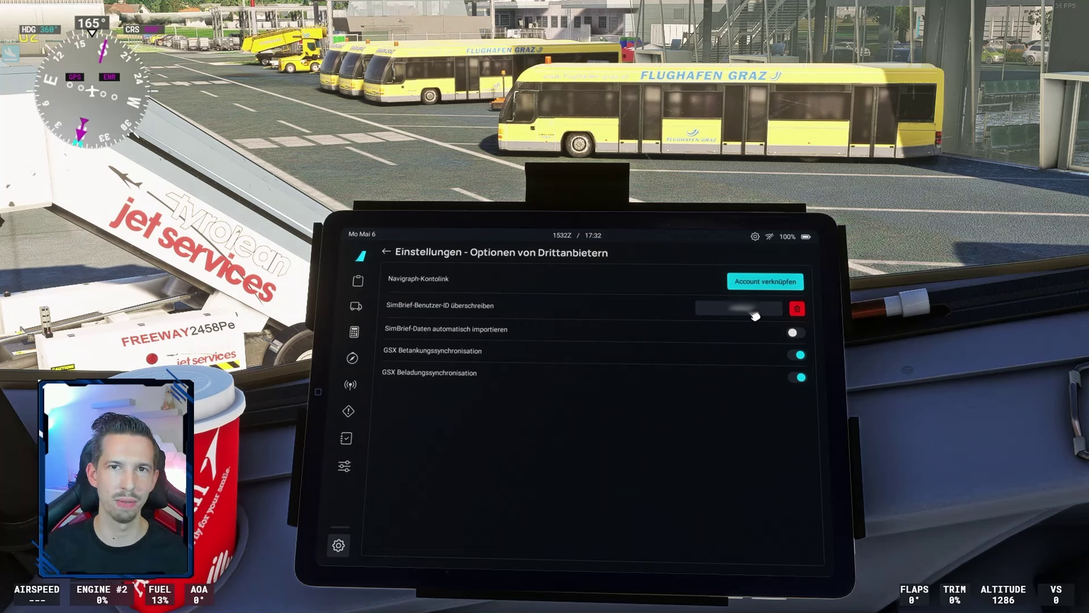
left_click(358, 256)
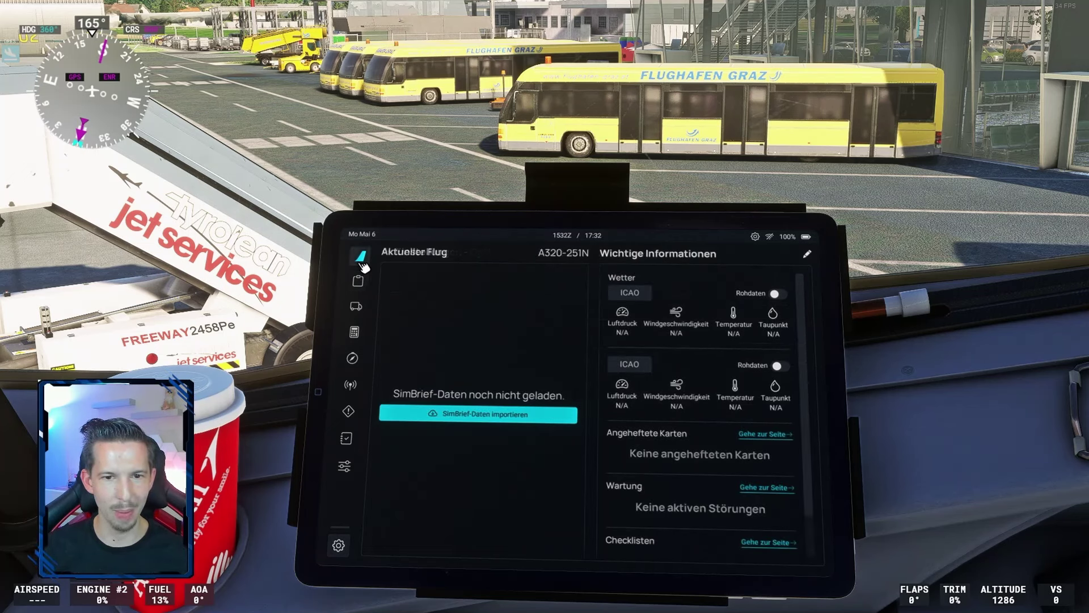
left_click(479, 414)
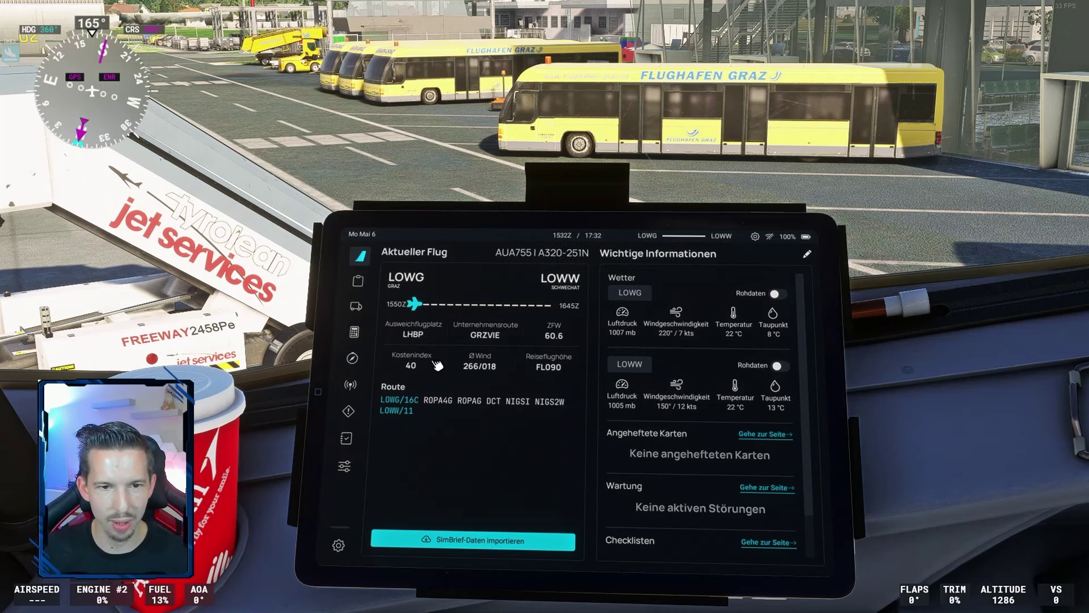
Review the planned payload and the fuel page in the flyPad's ground services.
left_click(355, 307)
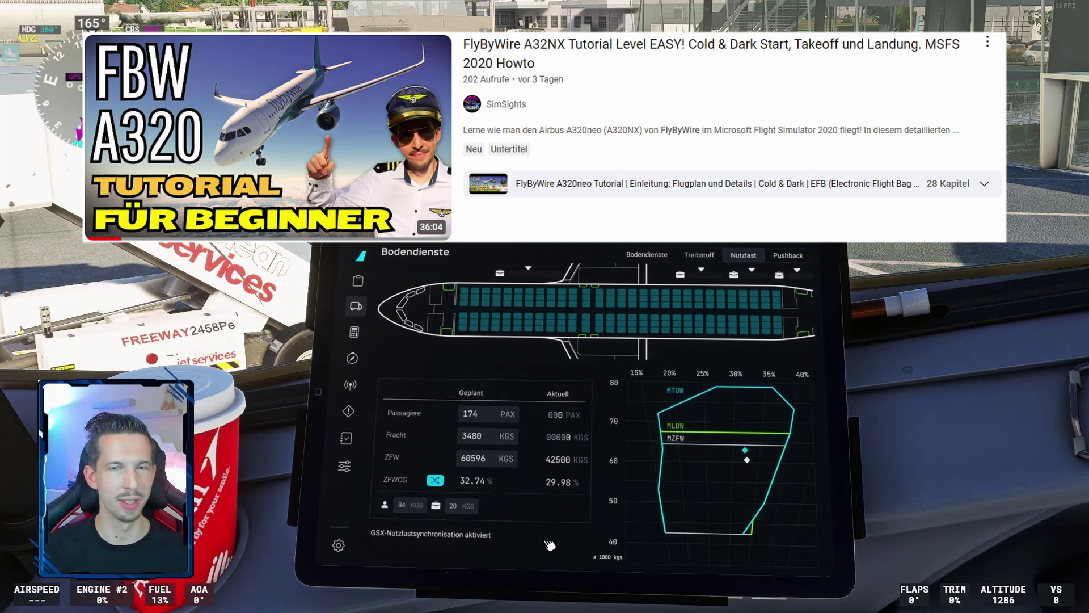
left_click(712, 259)
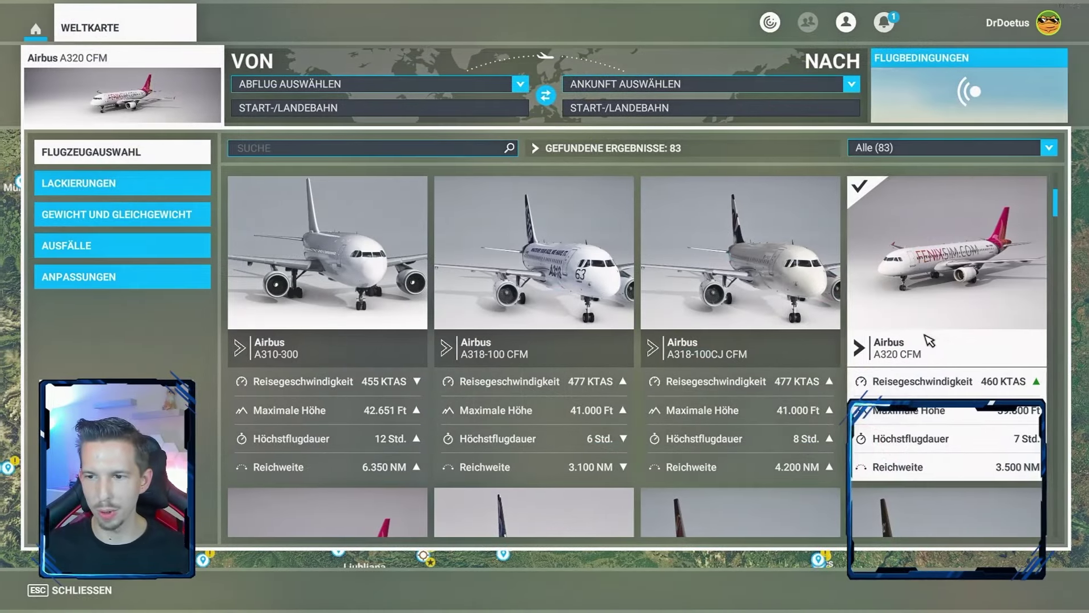
Close the aircraft selection with the Airbus A320 CFM chosen and load the flight plan file from this PC.
left_click(117, 101)
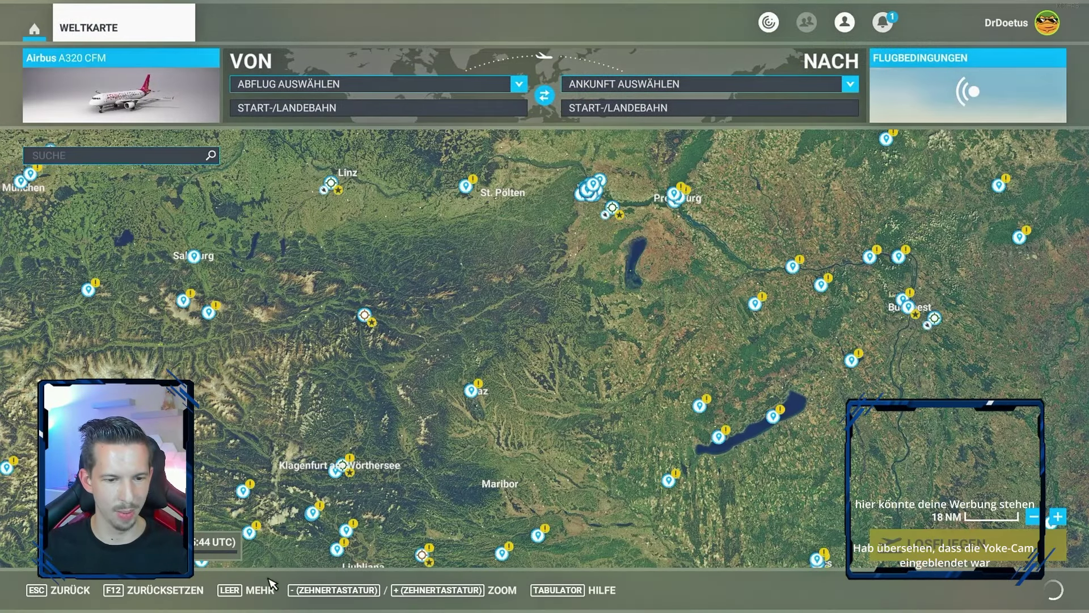
left_click(369, 590)
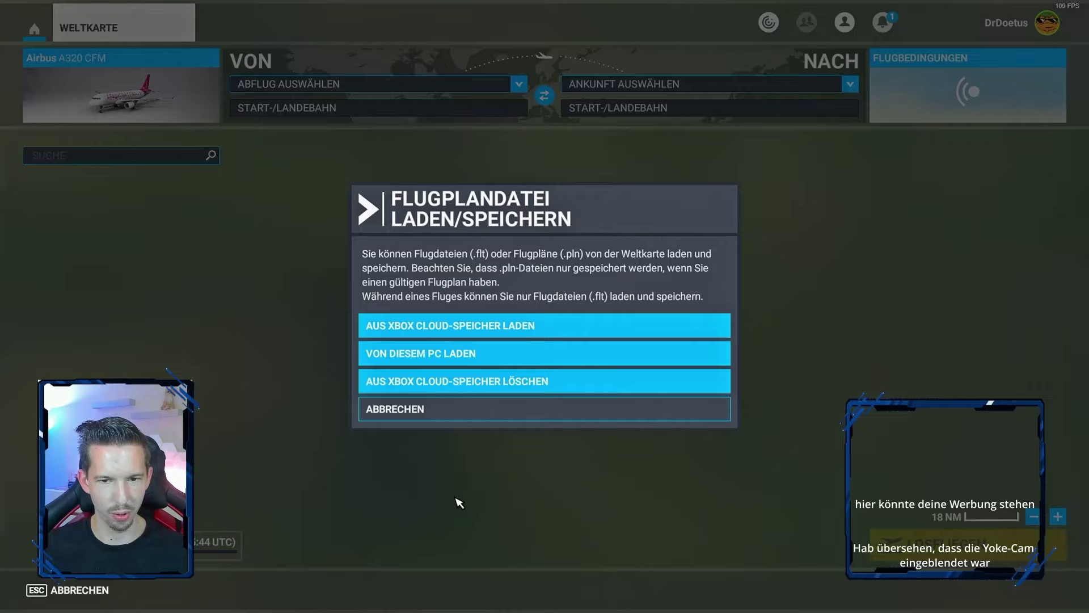
left_click(451, 353)
left_click(165, 110)
double_click(165, 109)
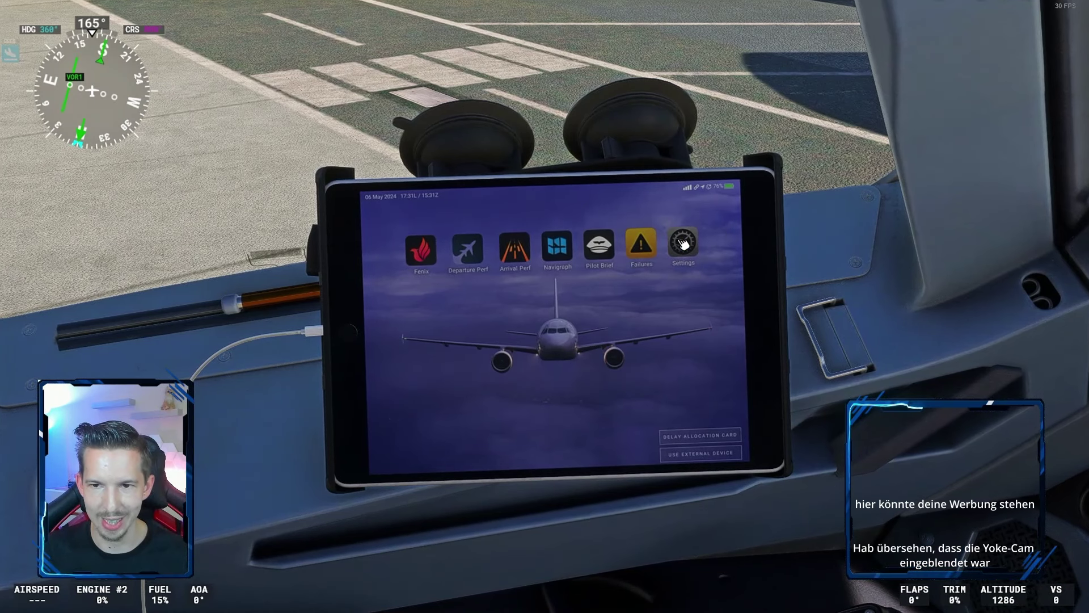
Check the SimBrief username in the Fenix EFB settings, import the flight from SimBrief, and browse its flight cards.
left_click(674, 246)
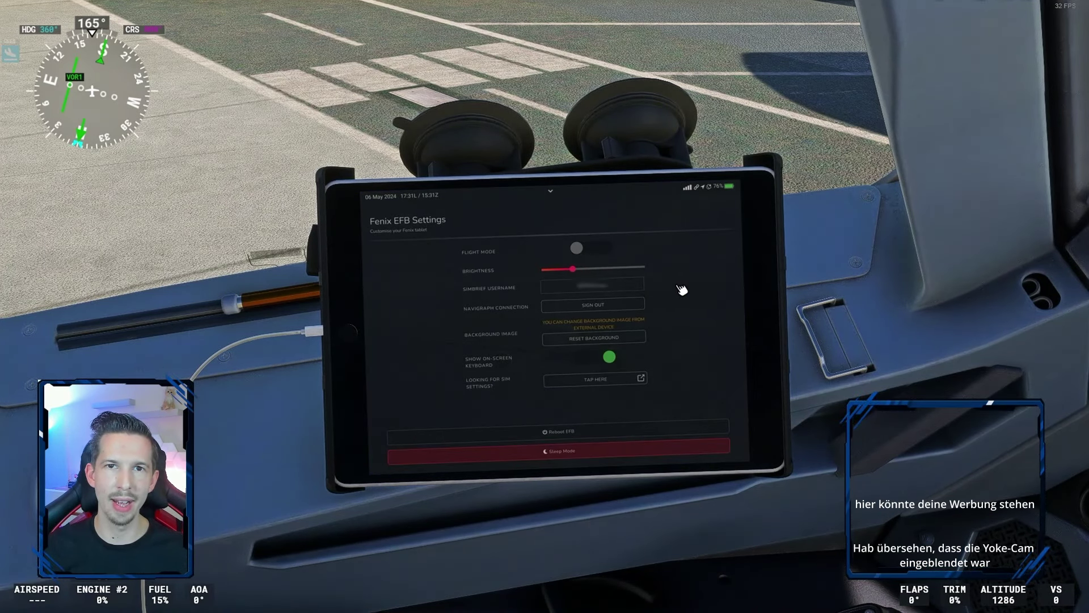
left_click(535, 328)
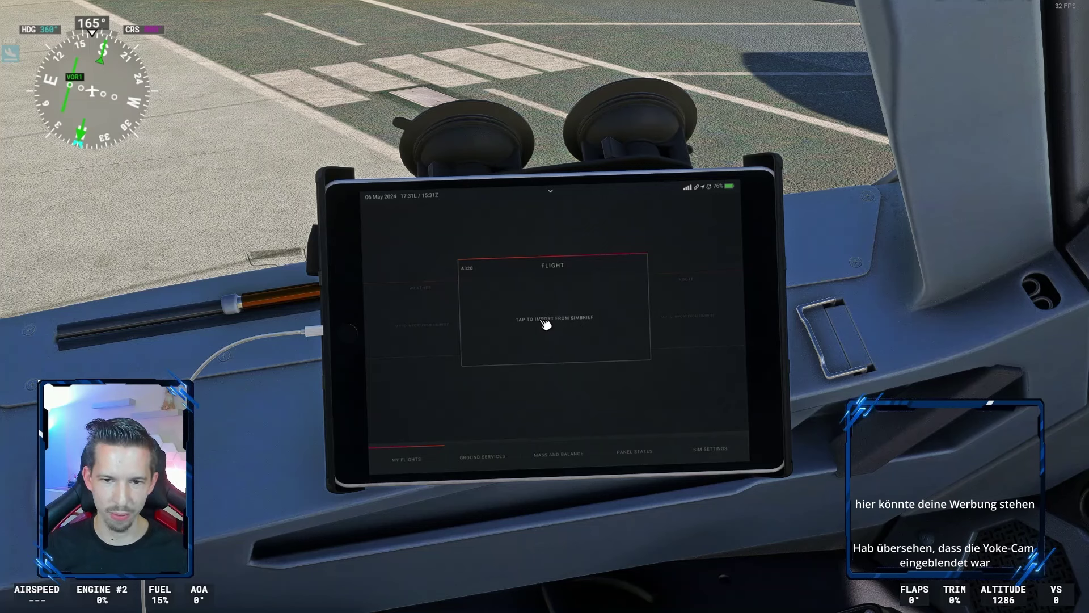
left_click(562, 327)
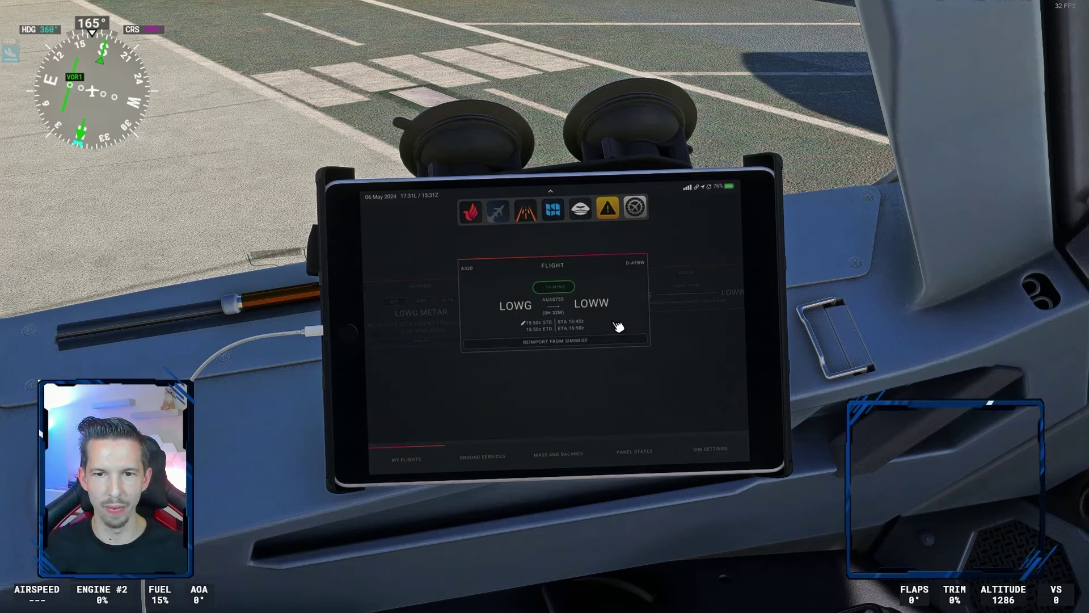
left_click_drag(617, 323, 576, 306)
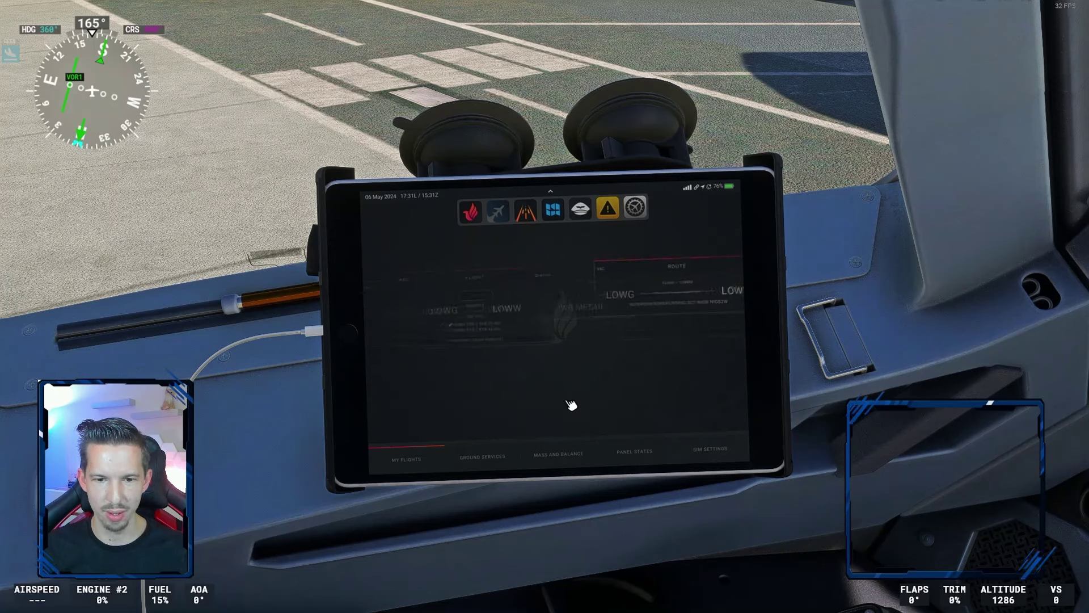
Review the planned mass and balance figures and the available aircraft loading options, without loading the aircraft.
left_click(558, 457)
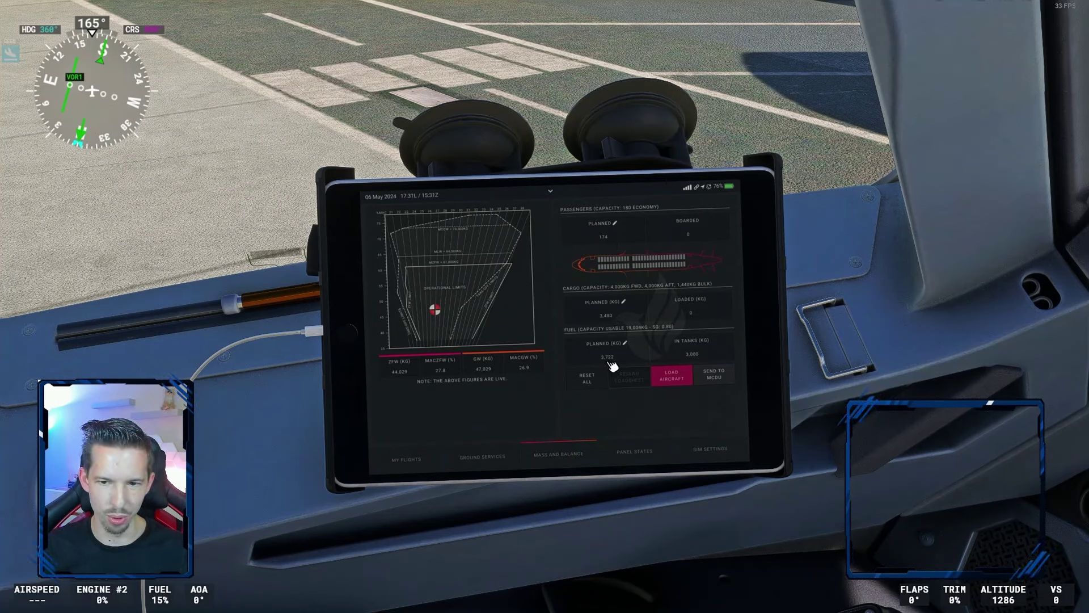
left_click(680, 378)
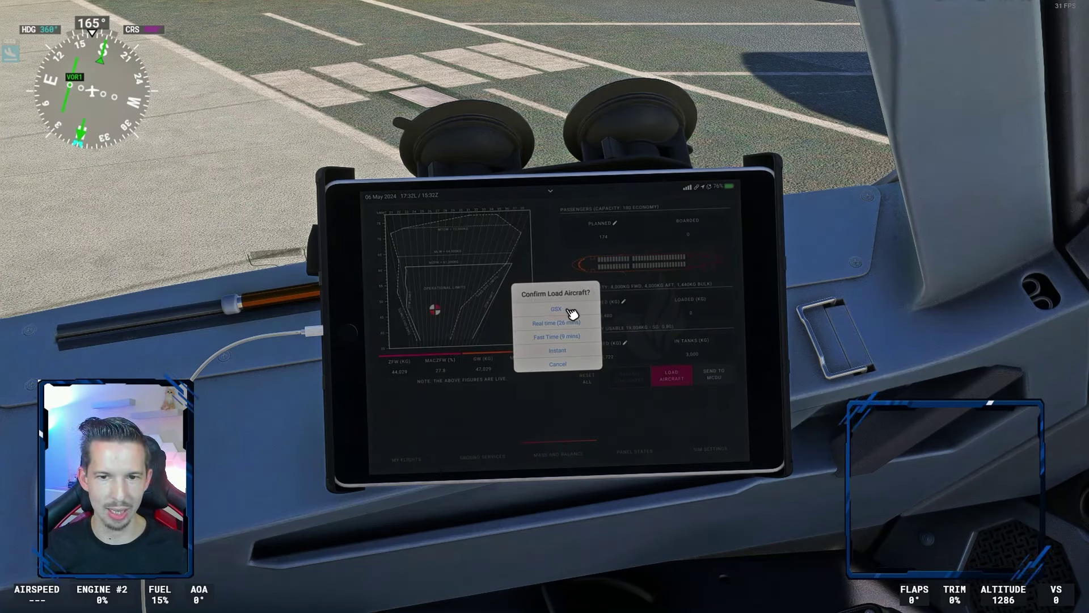
left_click(558, 364)
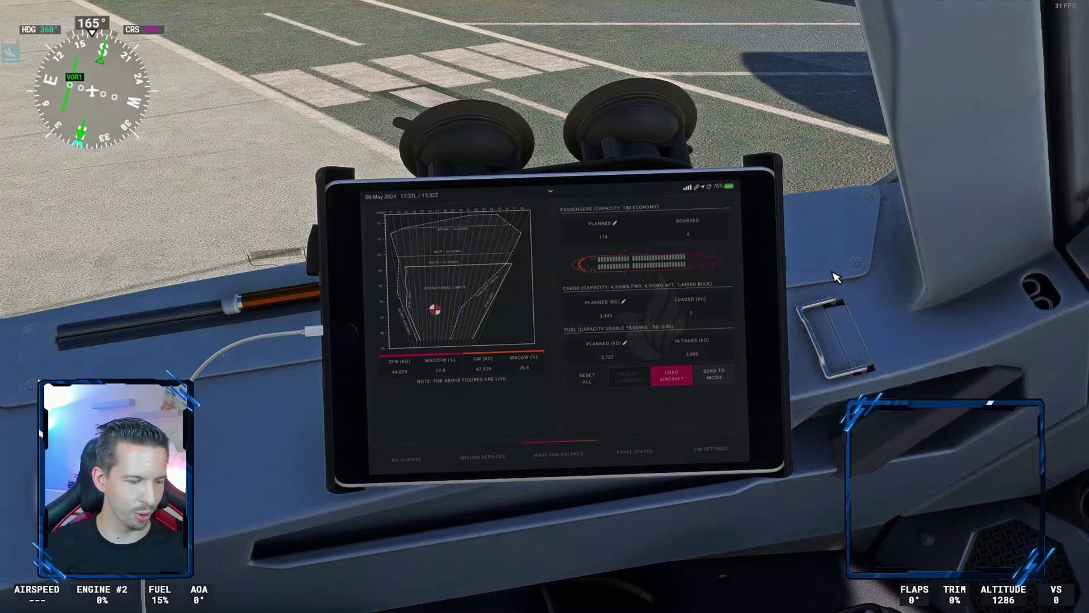
Go to the MCDU, open the FMGC's INIT page, and send the INIT request for the flight plan.
key("alt+3")
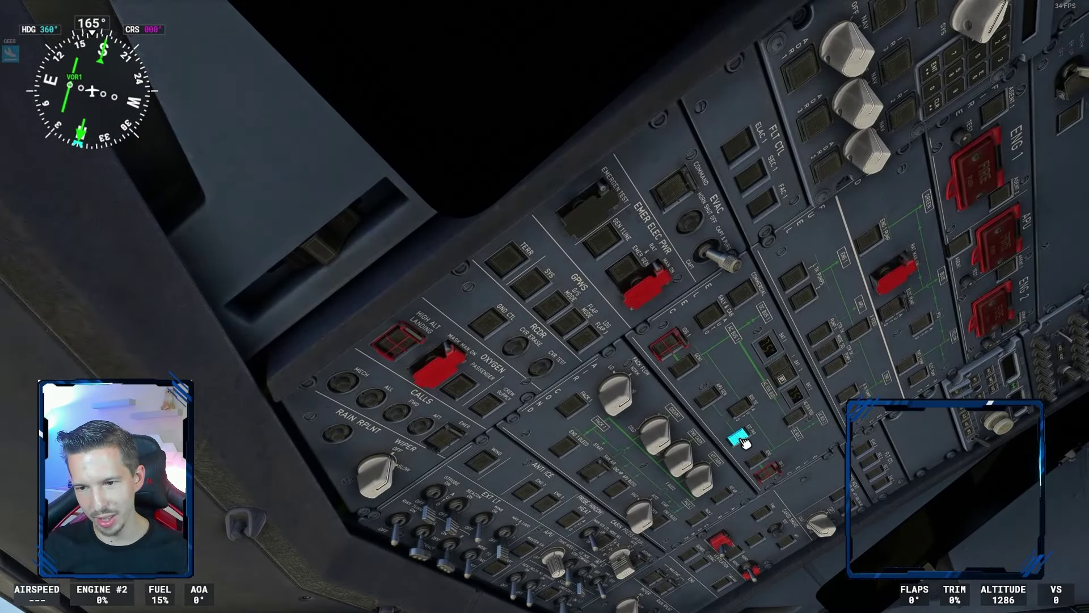
key("alt+1")
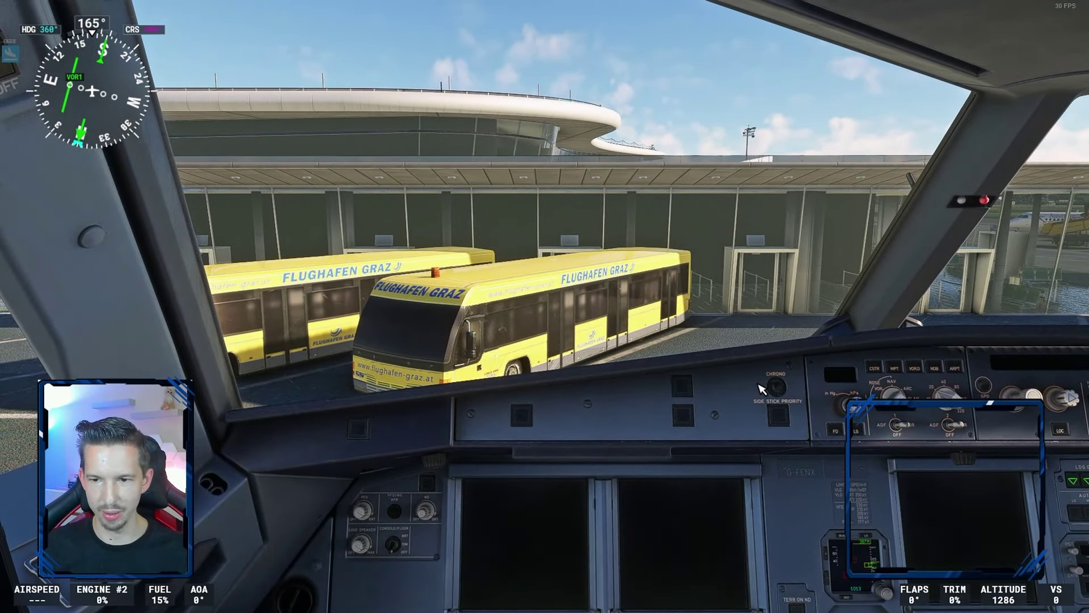
key("alt+2")
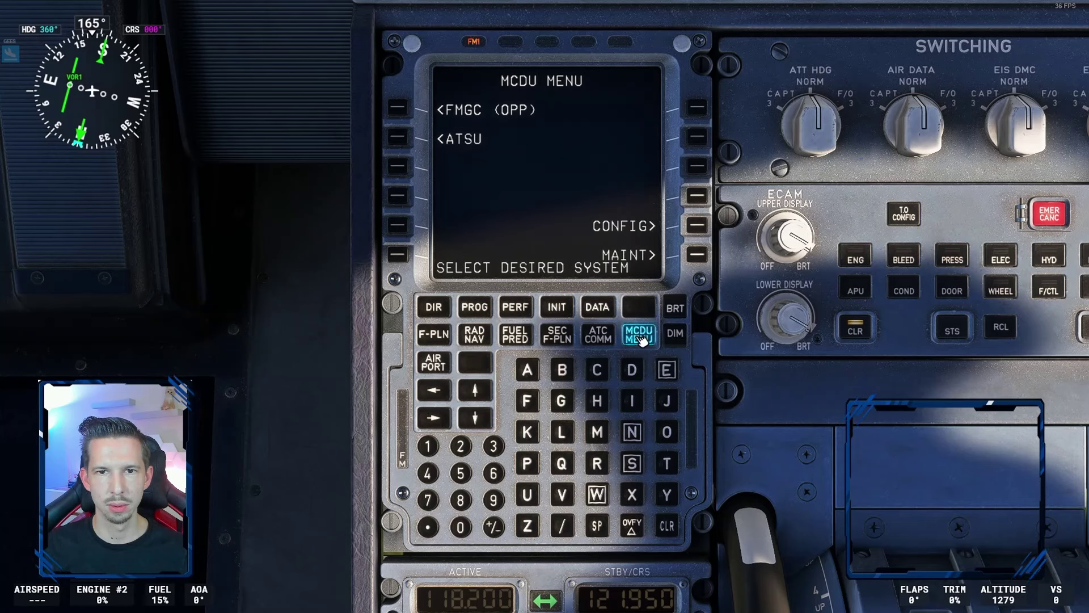
left_click(398, 108)
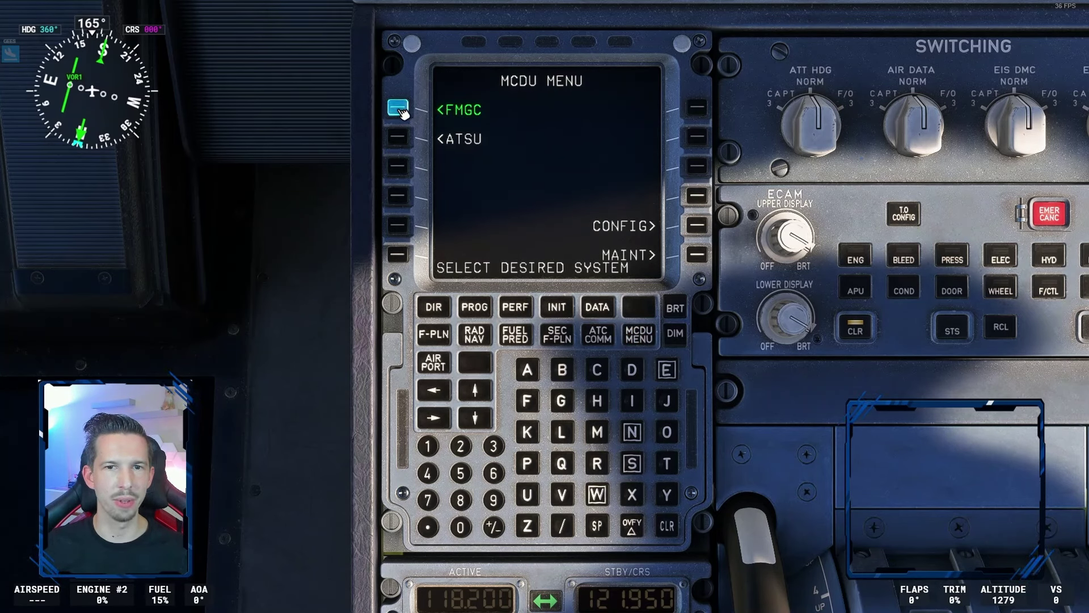
left_click(556, 307)
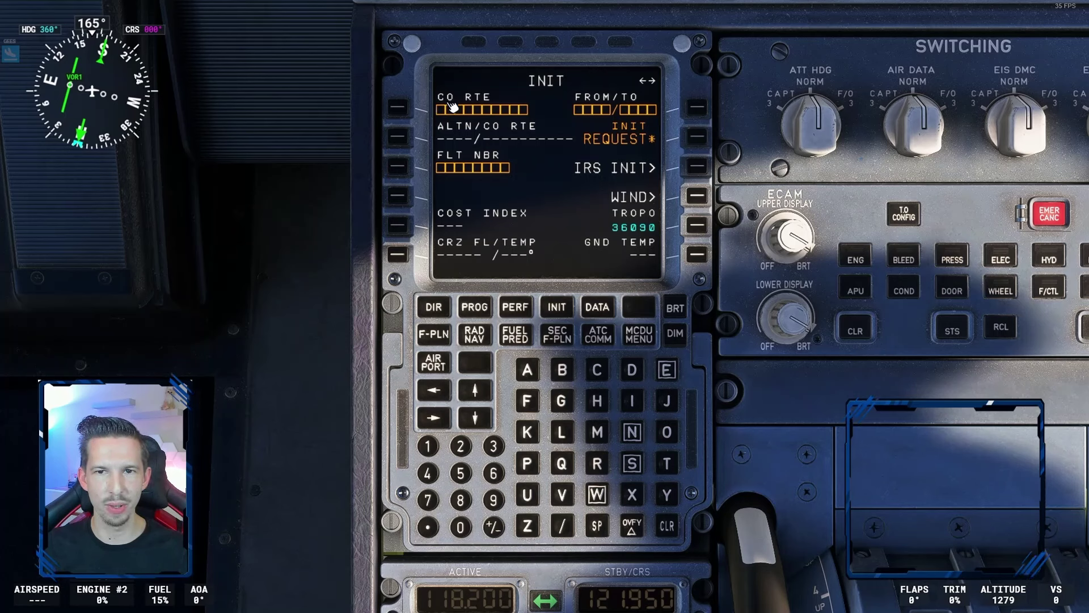
left_click(697, 137)
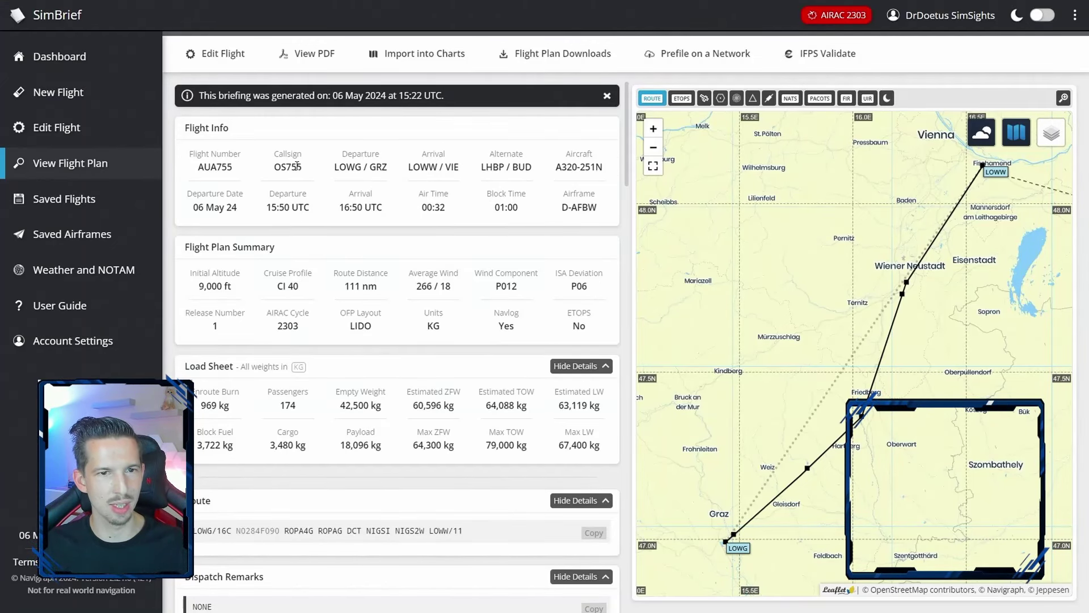
Return from the SimBrief briefing to the simulator and enter OS755 as the flight number on the INIT page.
key("alt+Tab")
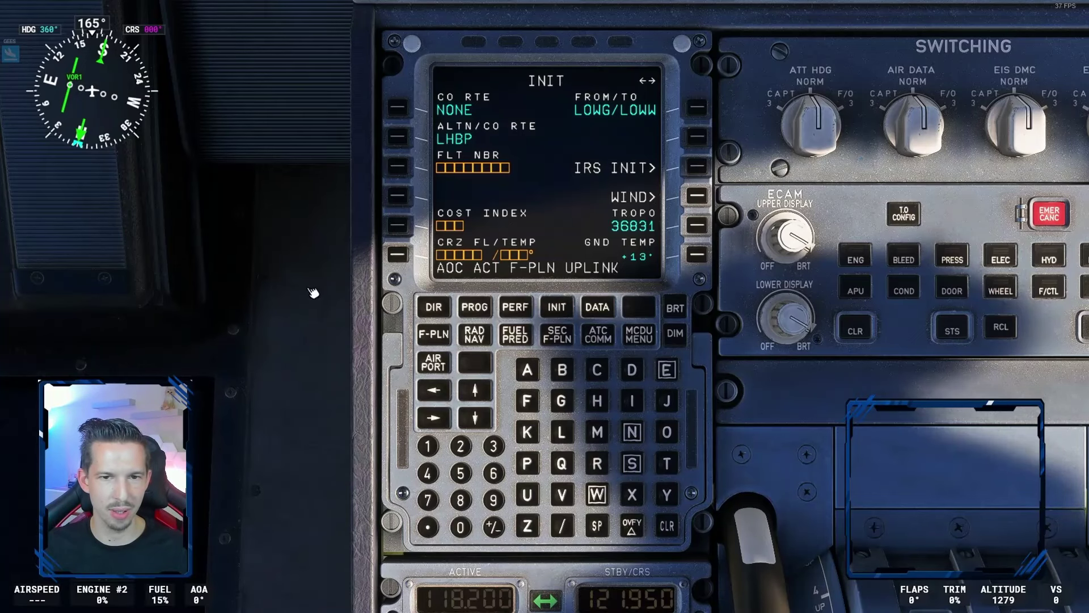
left_click(666, 432)
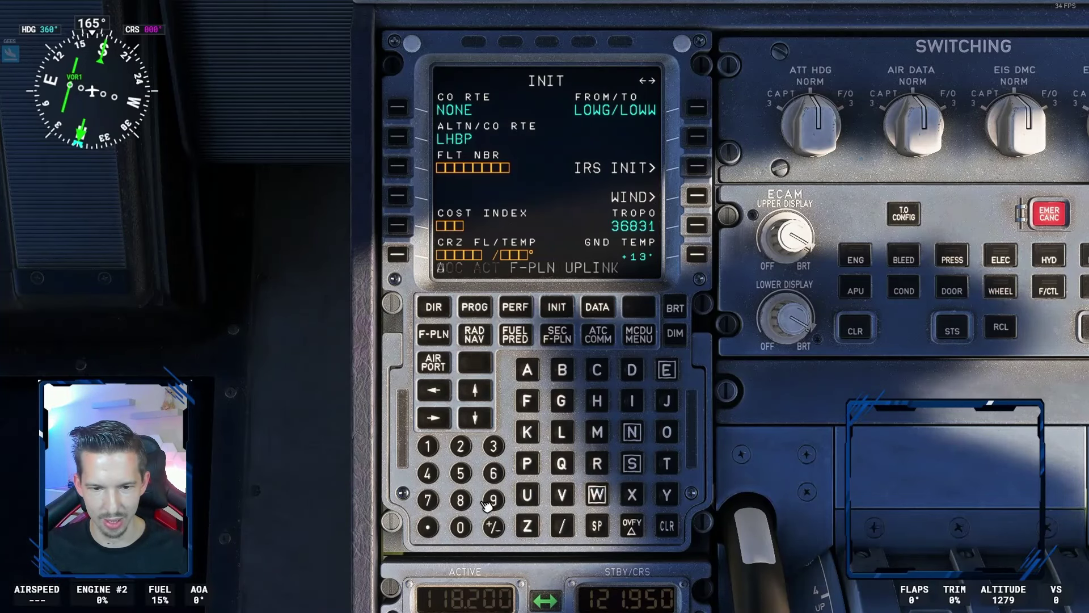
left_click(631, 463)
left_click(428, 500)
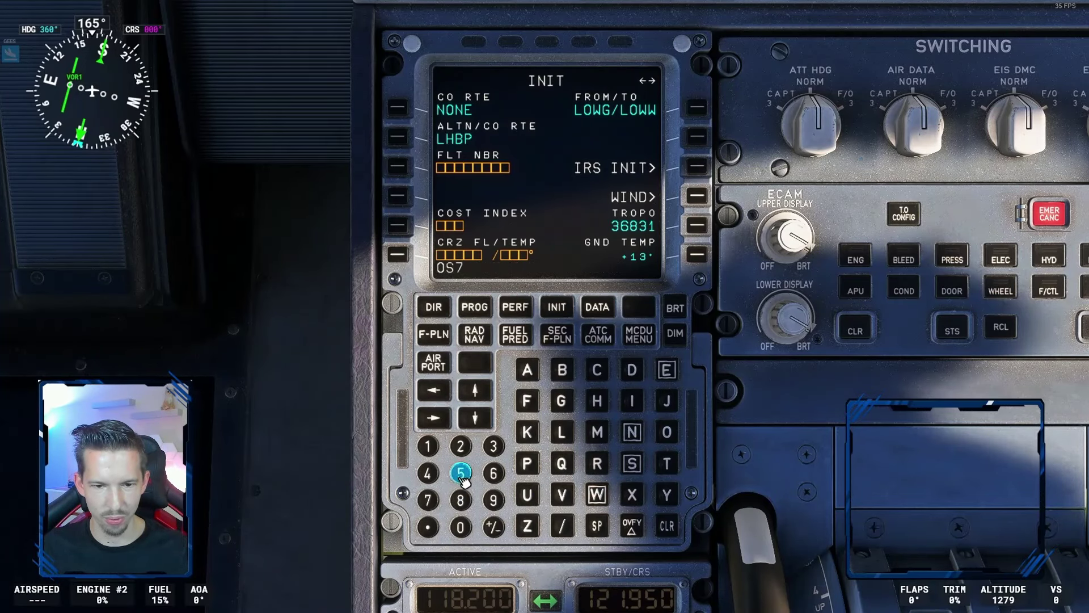
left_click(461, 473)
left_click(461, 473)
left_click(397, 166)
Enter cost index 40 and cruise altitude 9000 on the INIT page.
left_click(397, 225)
type("9000")
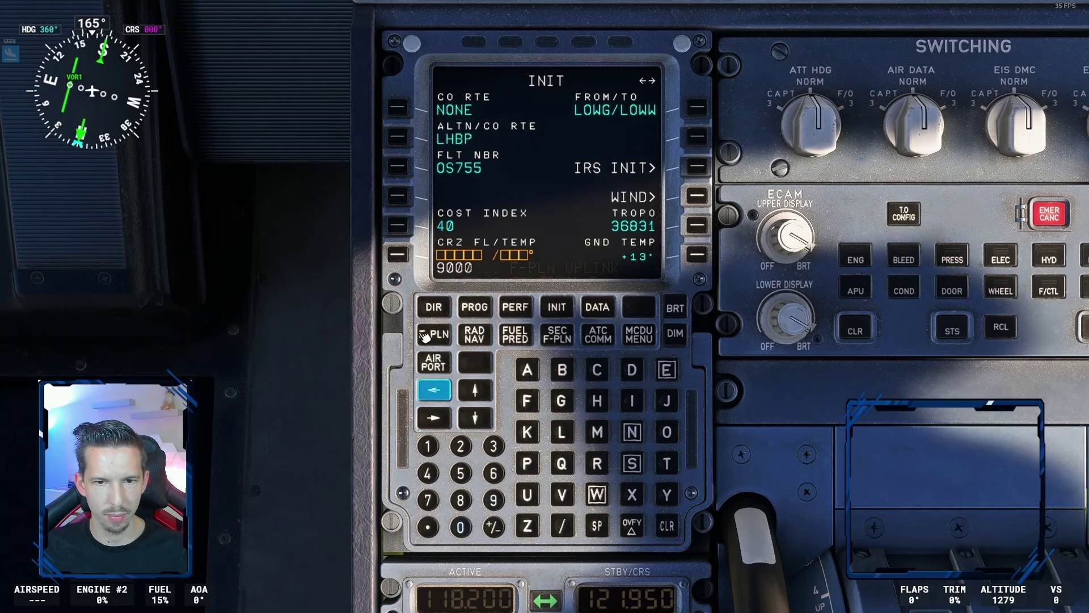
left_click(397, 254)
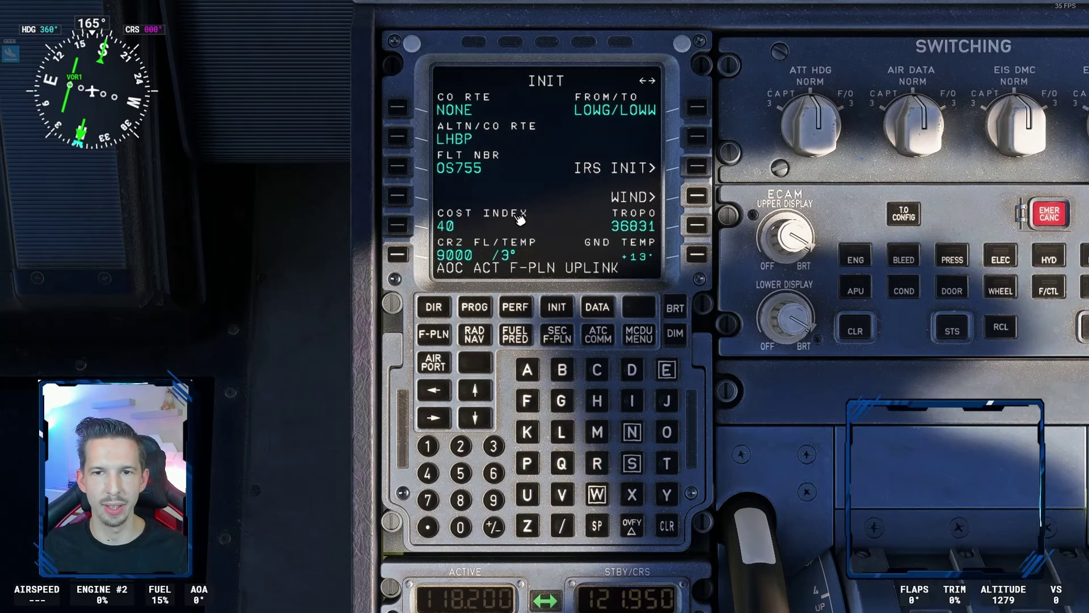
Request the wind data uplink in the MCDU, look through the climb and descent winds, and leave the wind pages.
left_click(704, 196)
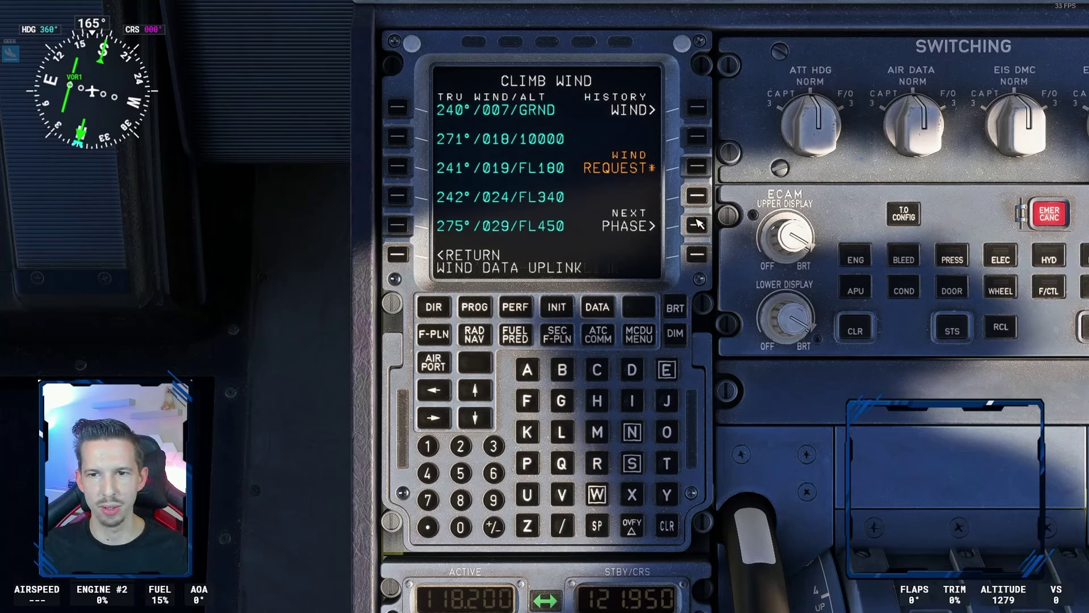
left_click(698, 226)
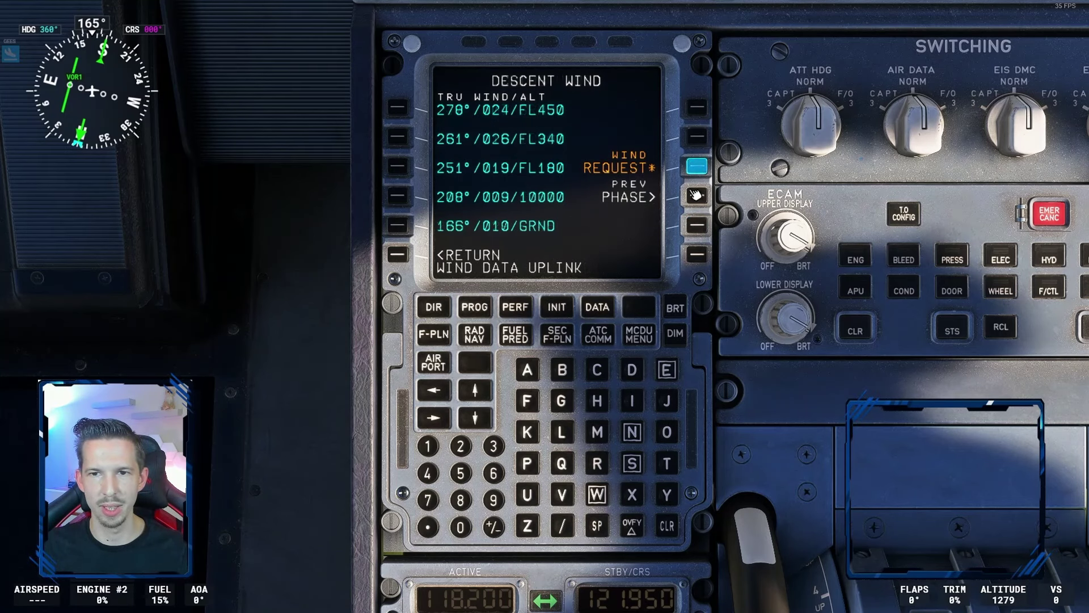
left_click(404, 257)
Open the MCDU flight plan page and examine the route from LOWG to LOWW and its discontinuities.
left_click(434, 334)
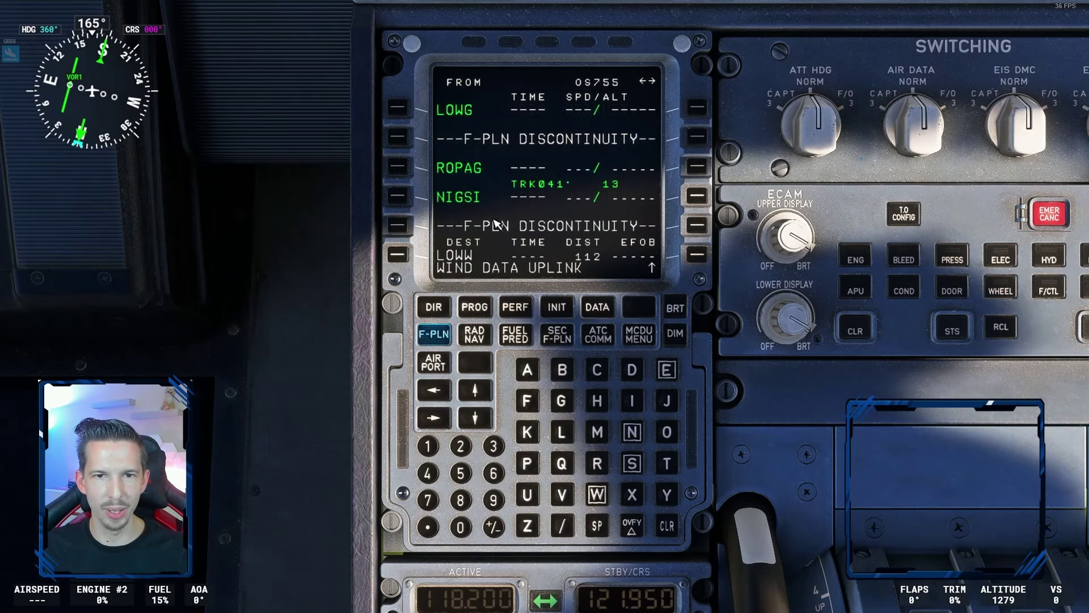
left_click(475, 391)
left_click(476, 418)
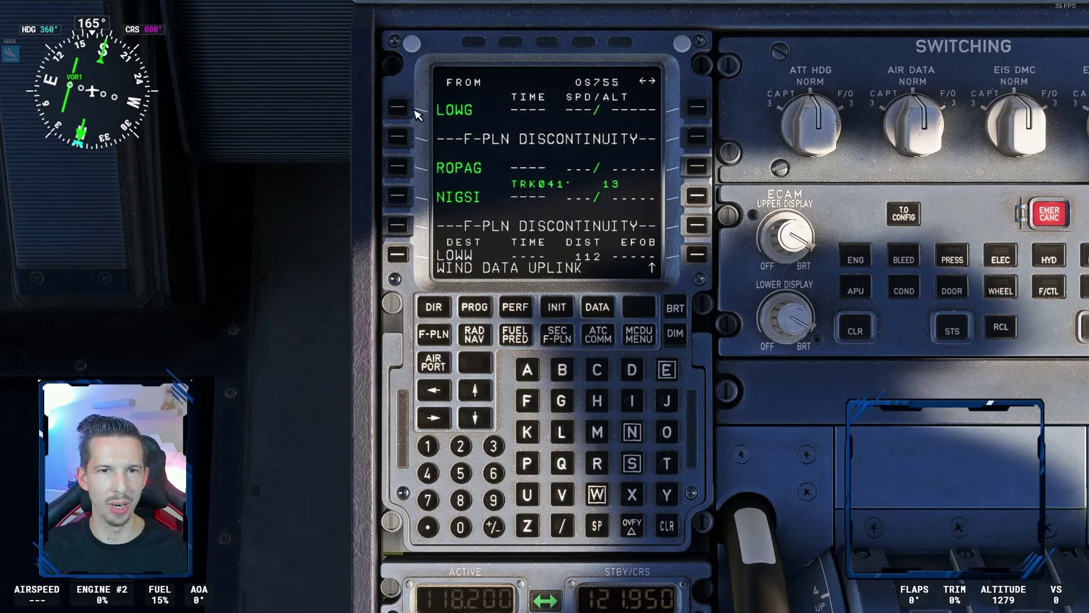
Select runway 16C and the ROPA4G SID as the departure from LOWG and insert them into the flight plan.
left_click(455, 108)
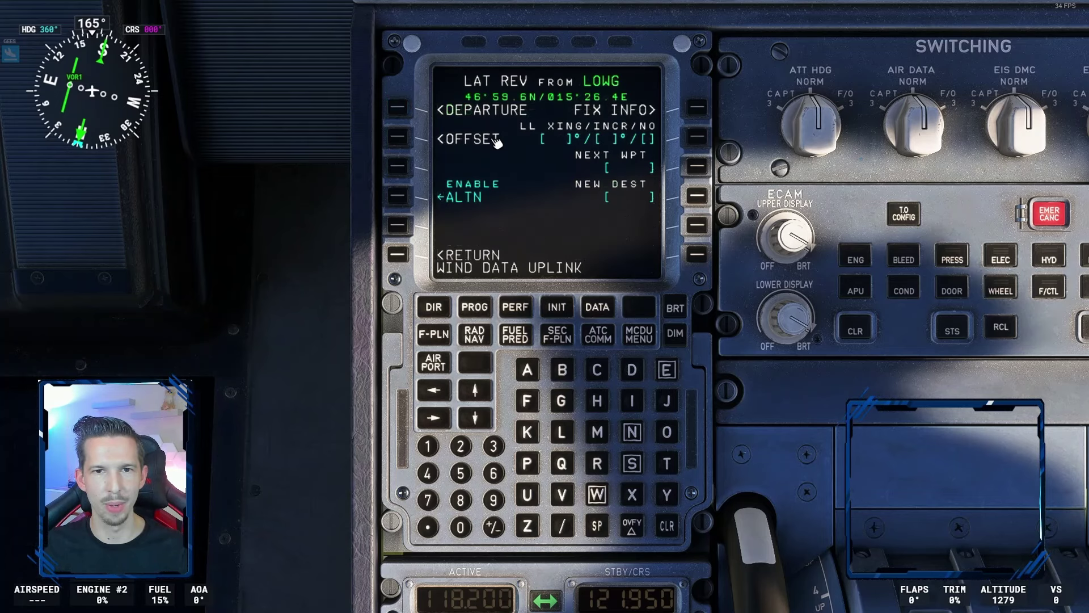
left_click(397, 107)
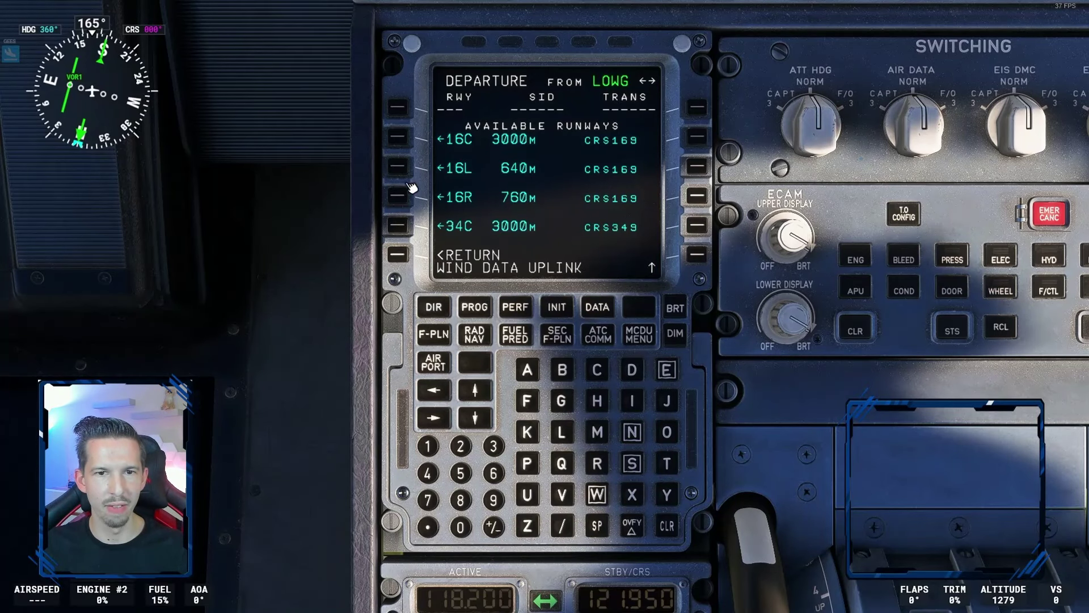
left_click(396, 136)
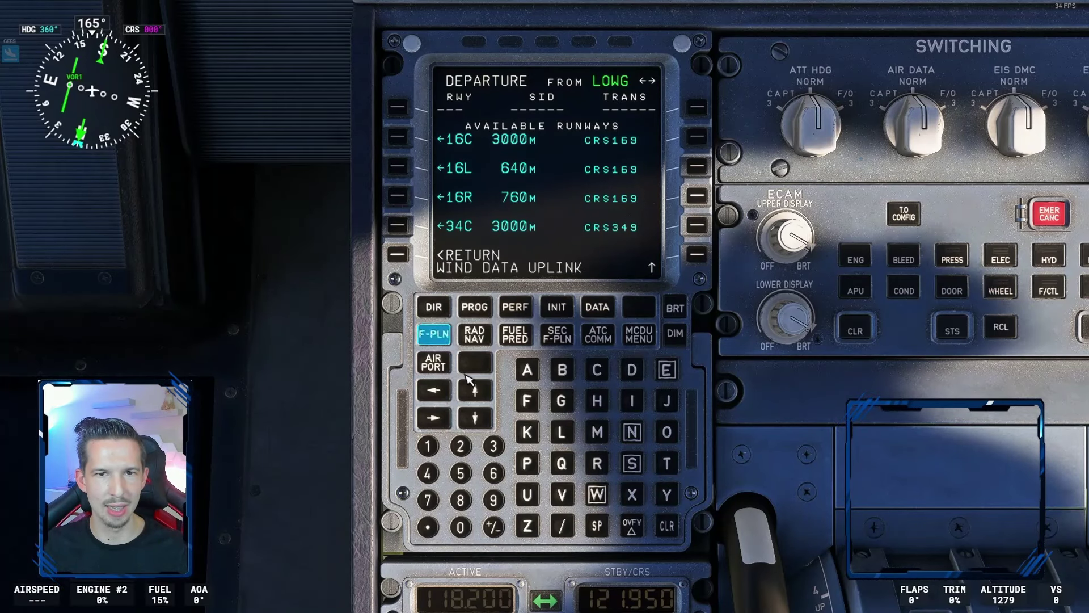
left_click(475, 390)
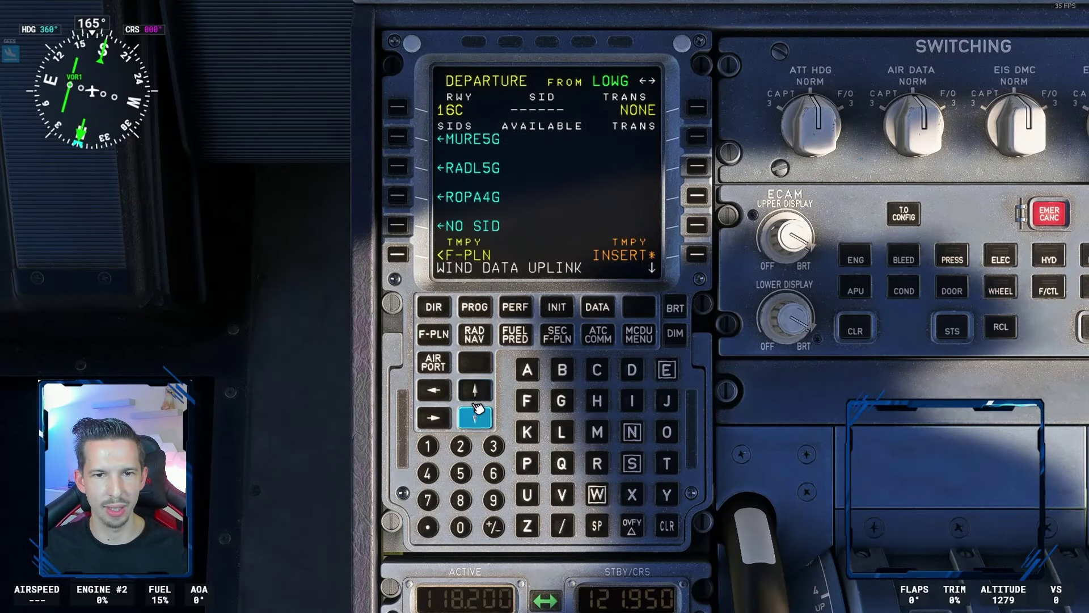
left_click(398, 196)
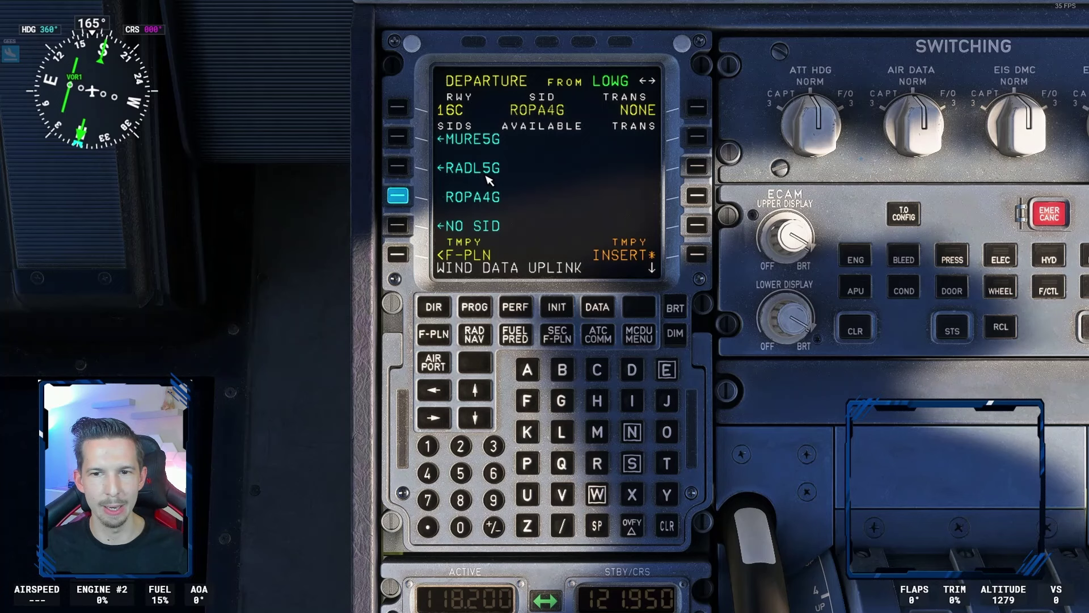
left_click(697, 254)
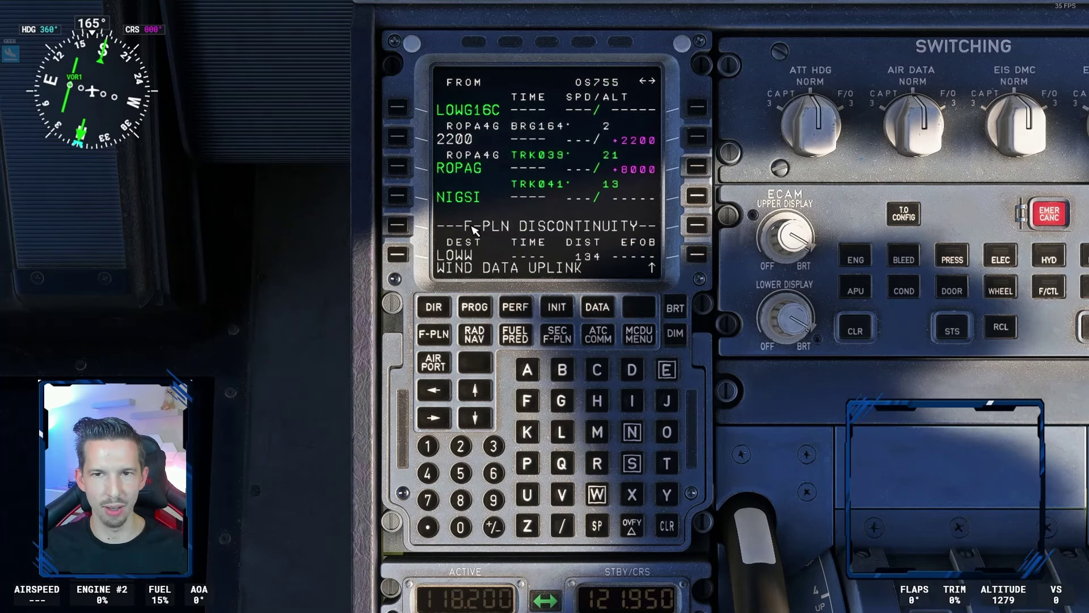
Open the arrival page for LOWW and check the planned STAR and landing runway against the SimBrief route.
left_click(474, 230)
left_click(698, 108)
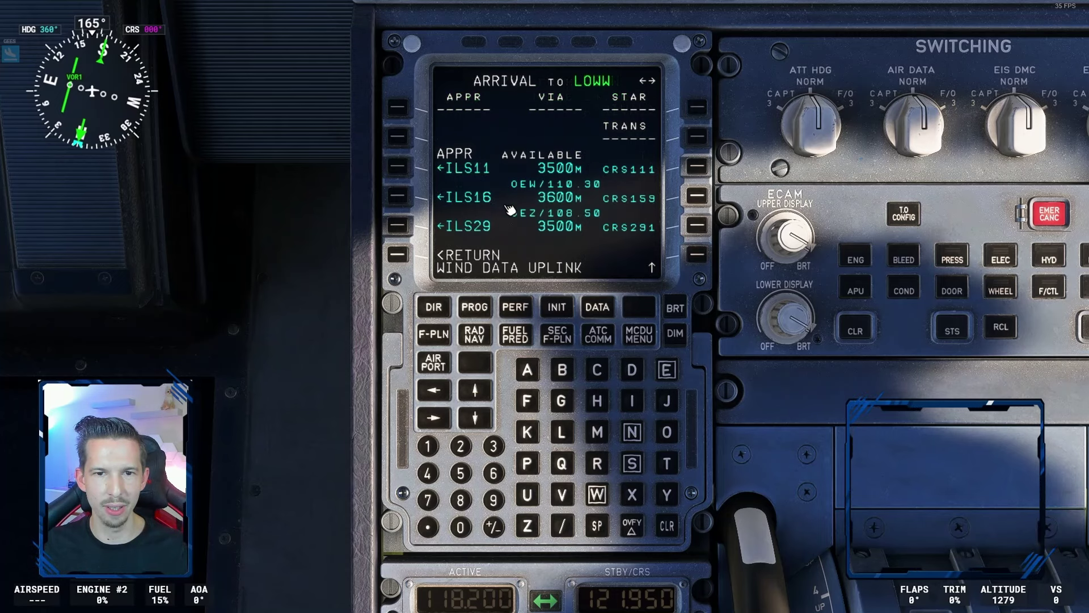
key("alt+Tab")
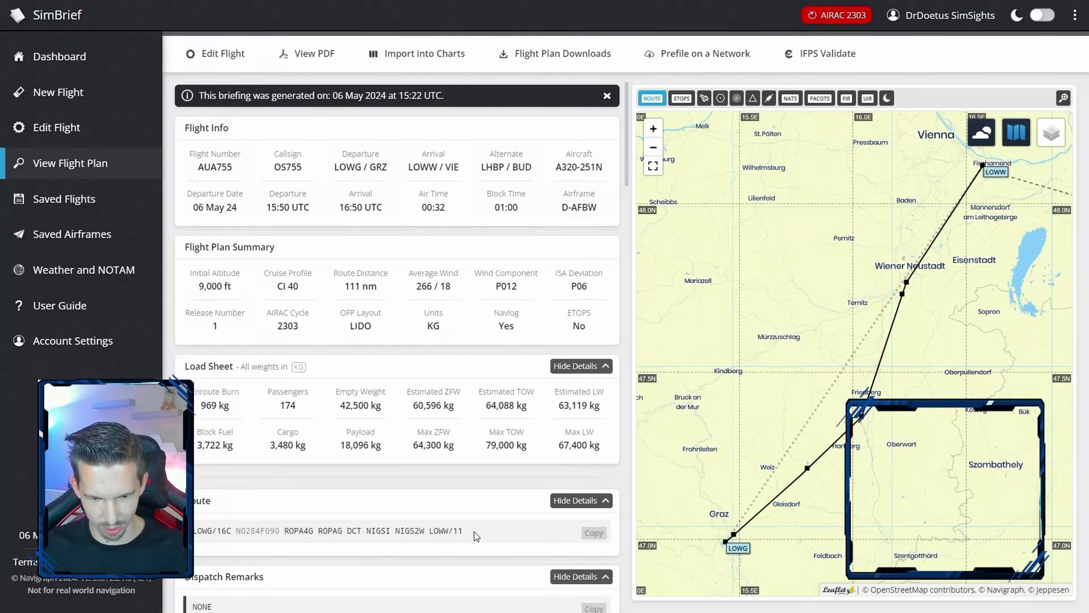
key("alt+Tab")
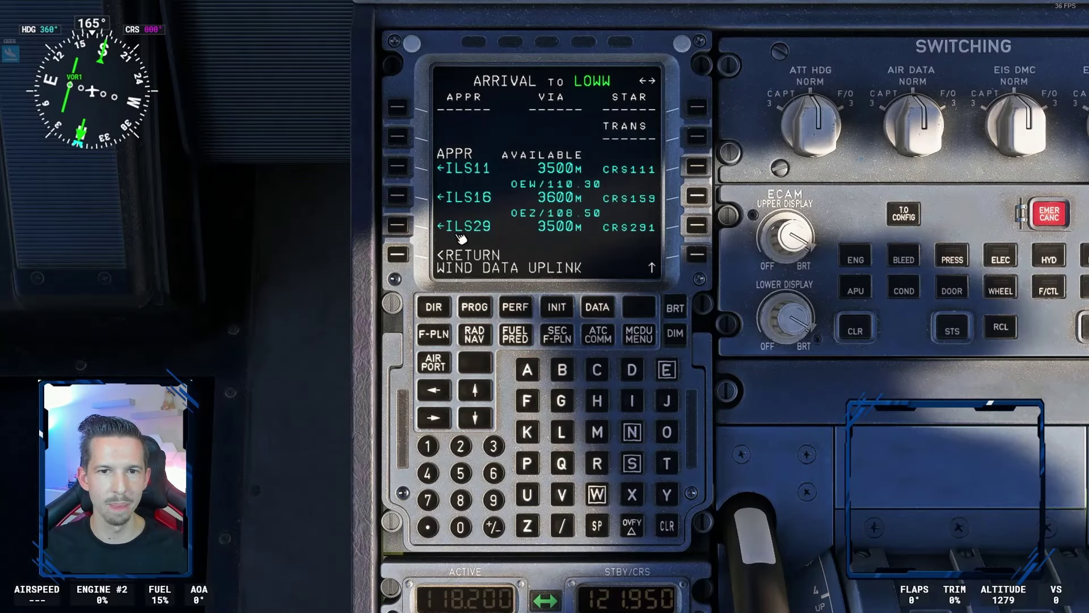
Select the ILS11 approach with the NIGS1W STAR for LOWW and insert the arrival into the flight plan.
left_click(397, 166)
left_click(478, 404)
left_click(478, 404)
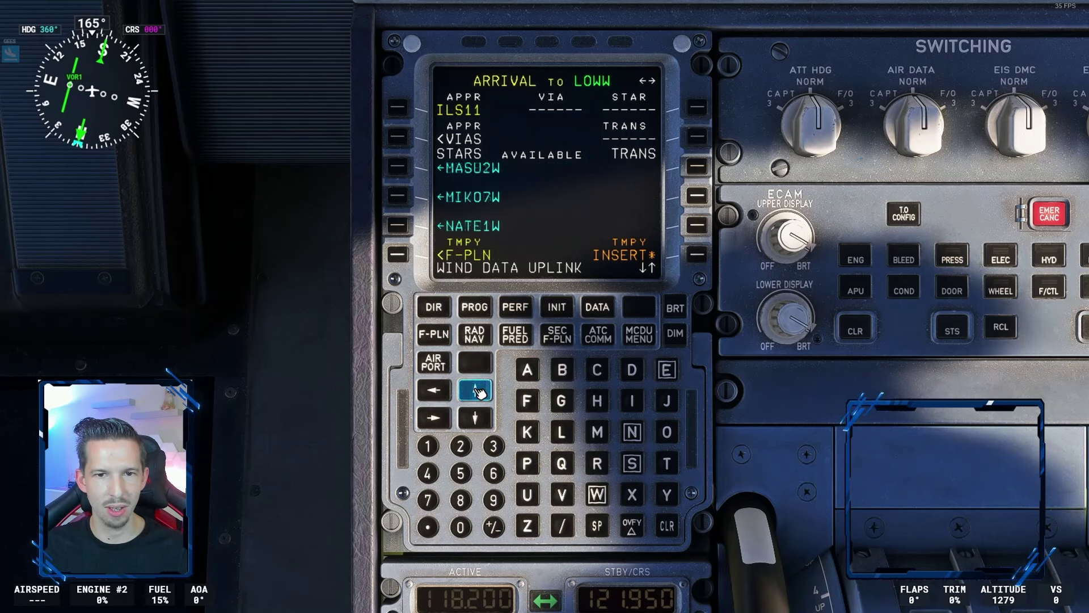
left_click(478, 404)
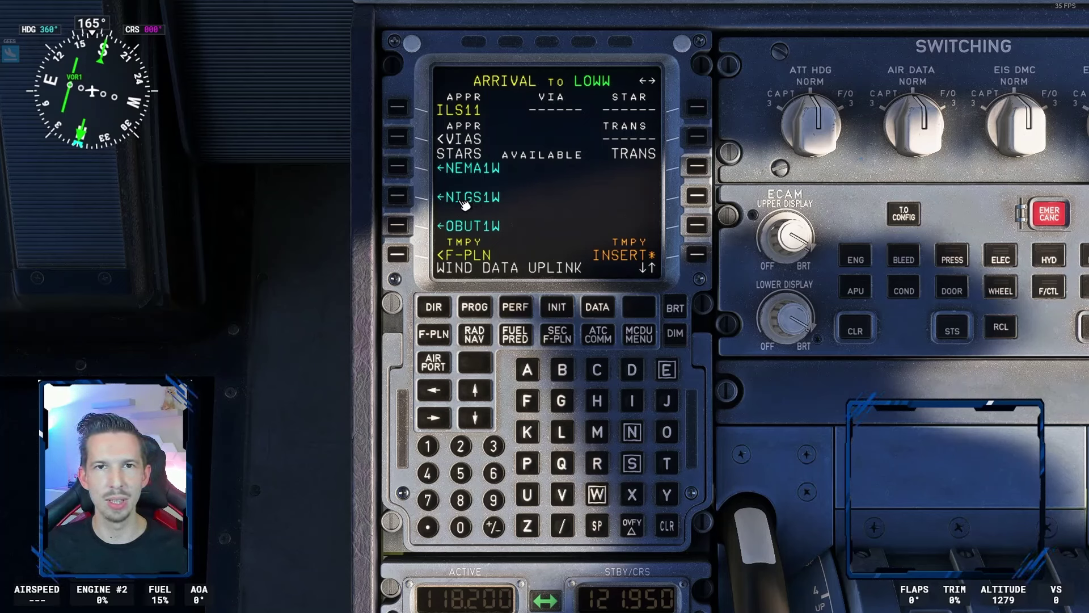
left_click(403, 199)
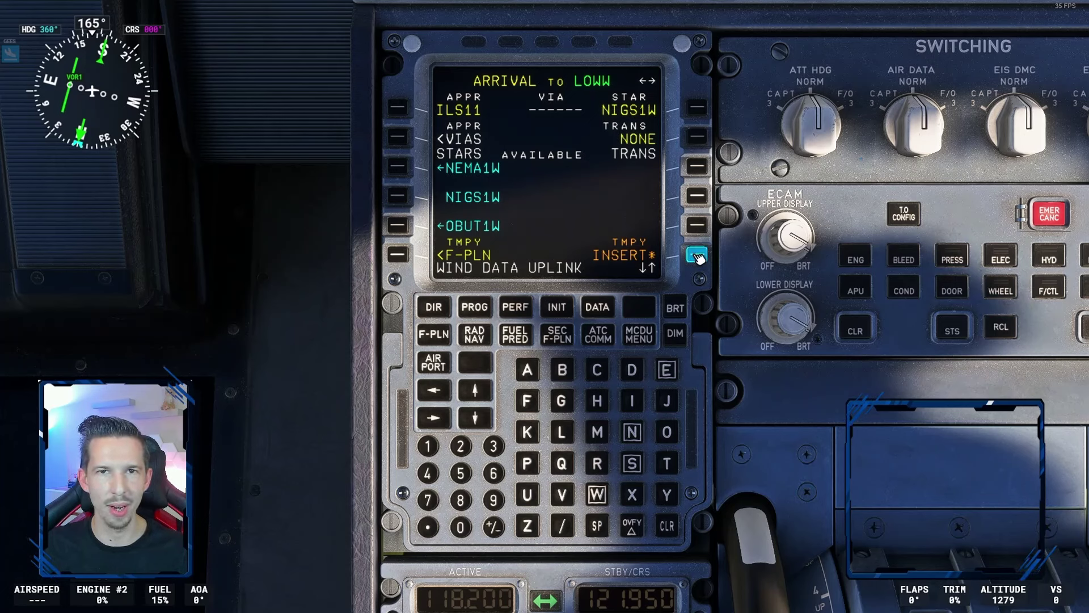
left_click(661, 256)
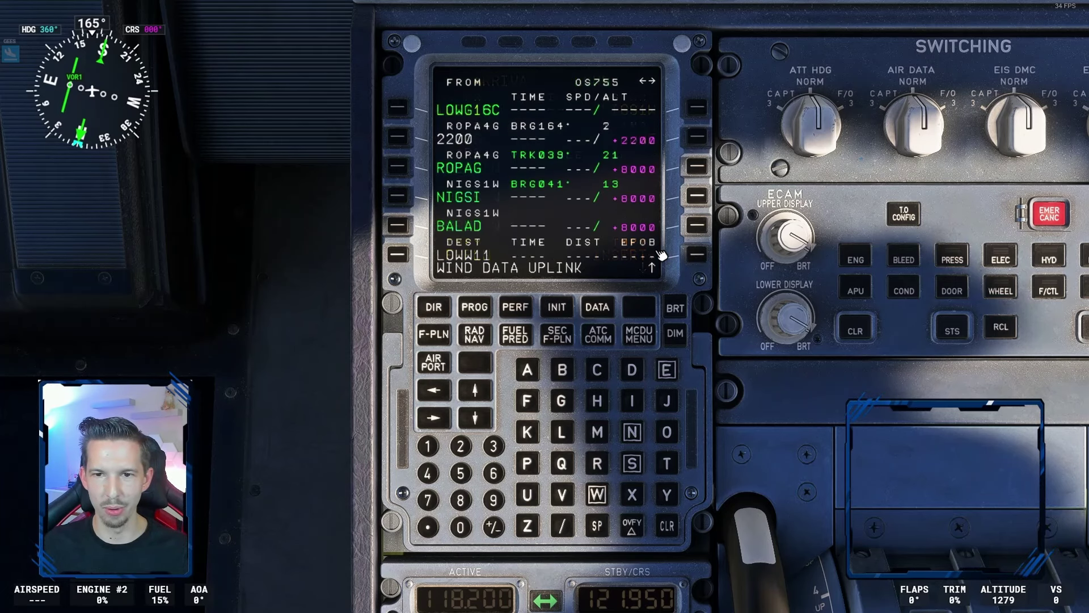
Clear the scratchpad message, then delete the flight plan discontinuity between BALAD and WW651 and insert the revision.
left_click(475, 390)
left_click(475, 390)
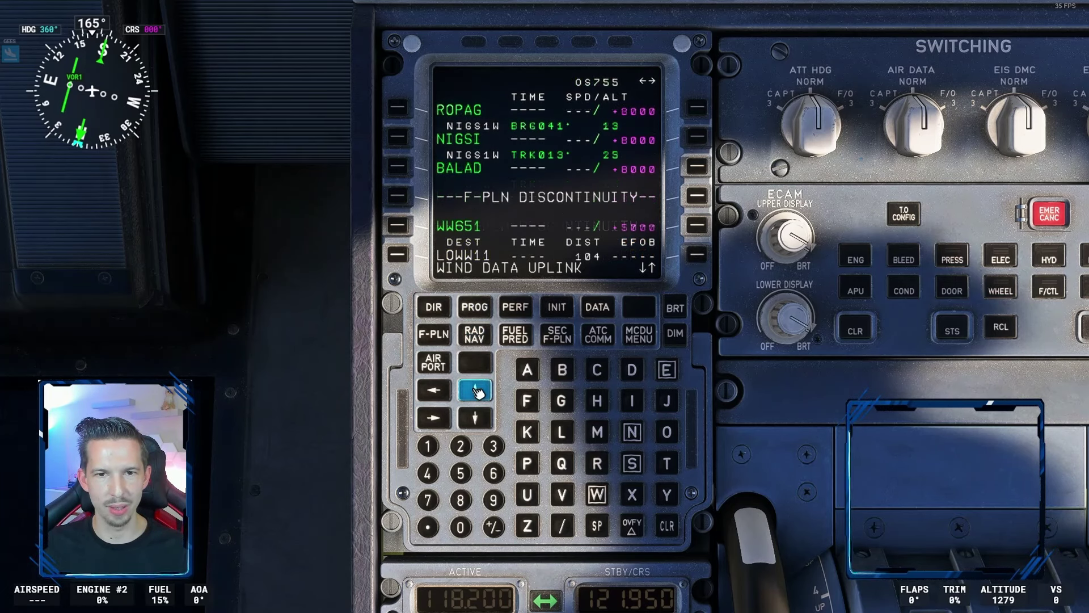
left_click(667, 526)
left_click(407, 195)
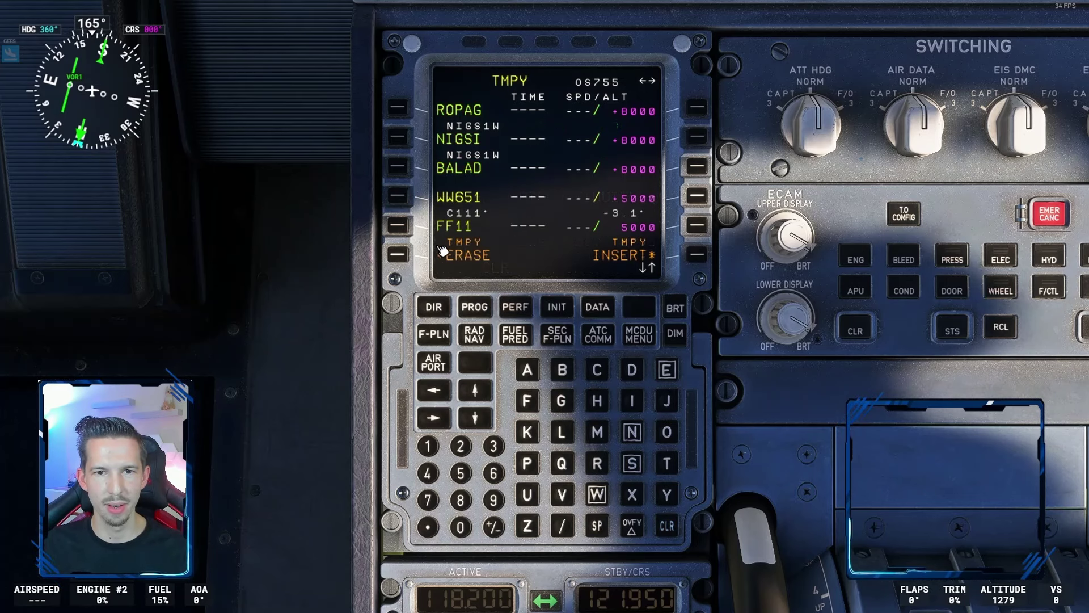
Review the whole flight plan from LOWG16C to LOWW11 for waypoints, altitude constraints and remaining discontinuities.
left_click(475, 418)
left_click(476, 418)
left_click(475, 418)
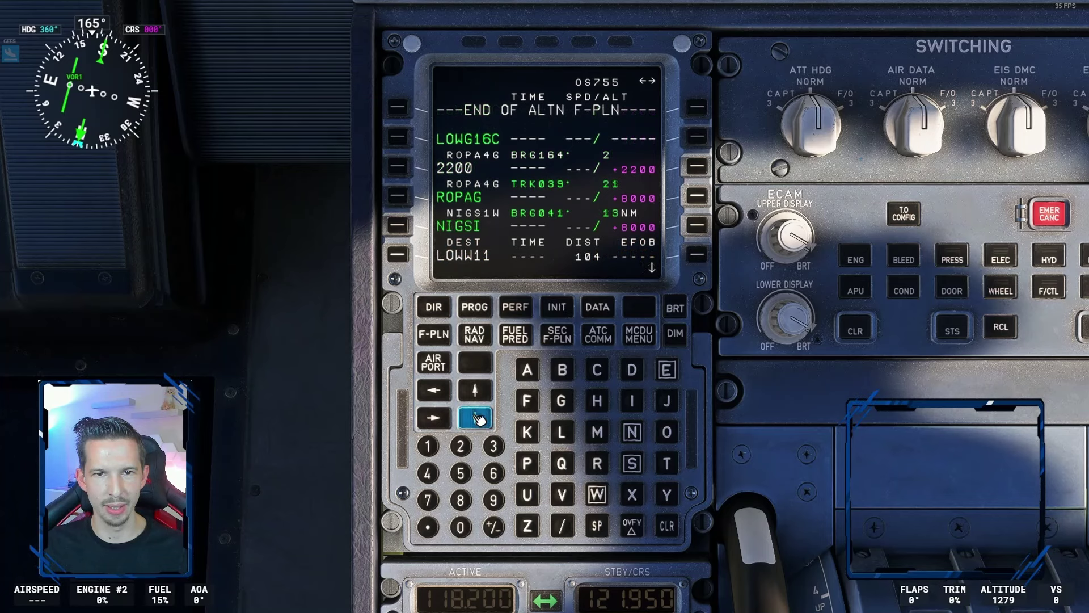
left_click(475, 389)
left_click(476, 390)
left_click(475, 389)
left_click(476, 390)
left_click(476, 390)
left_click(475, 390)
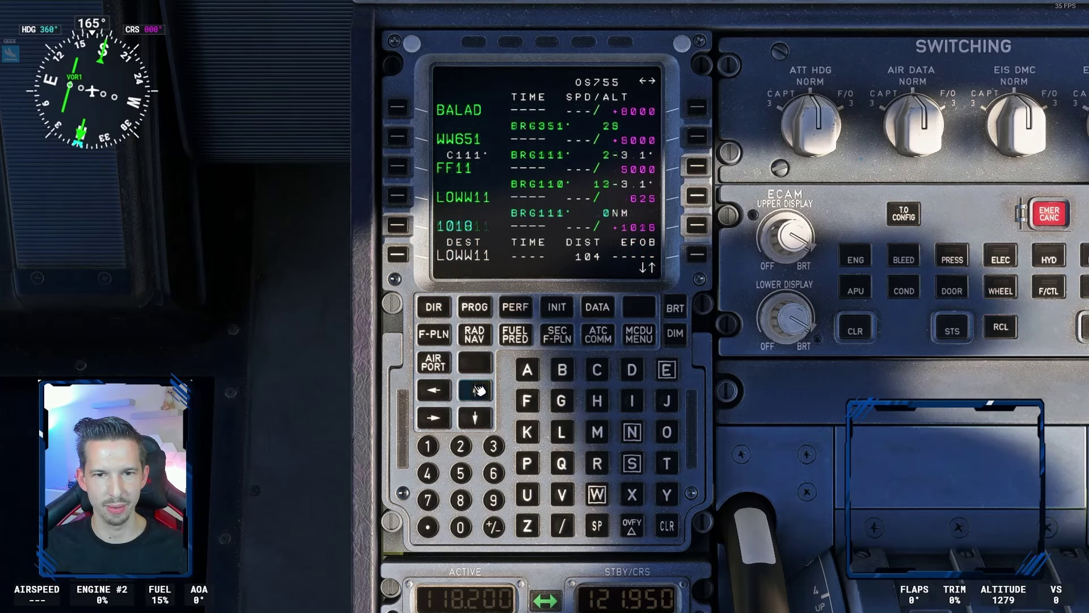
left_click(436, 334)
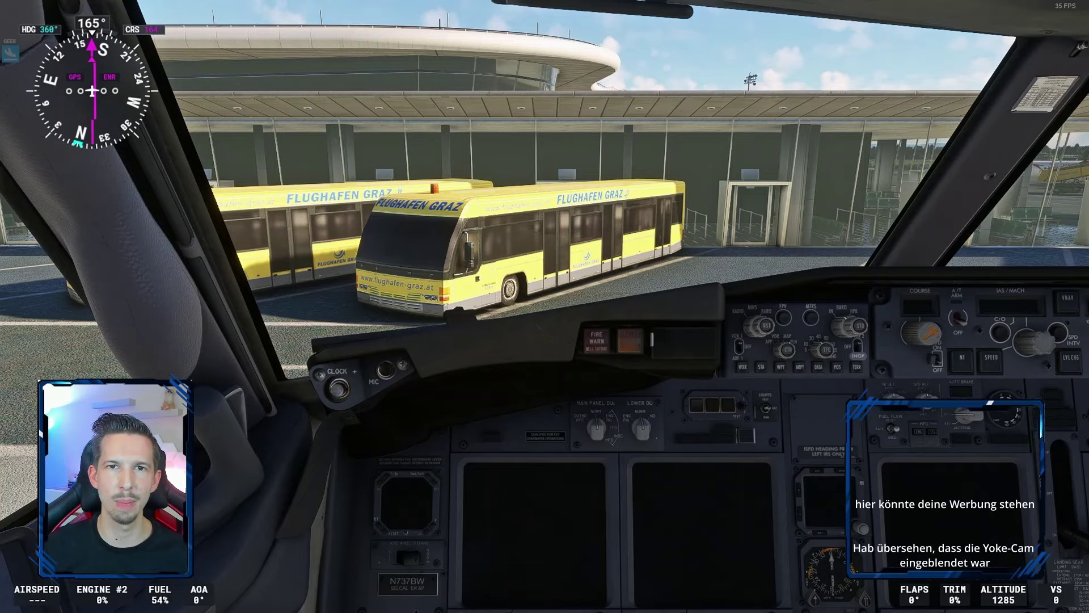
Bring up the PMDG 737's tablet, open its Electronic Flight Bag, and go through the aircraft equipment setup pages in the CDU.
key("alt+1")
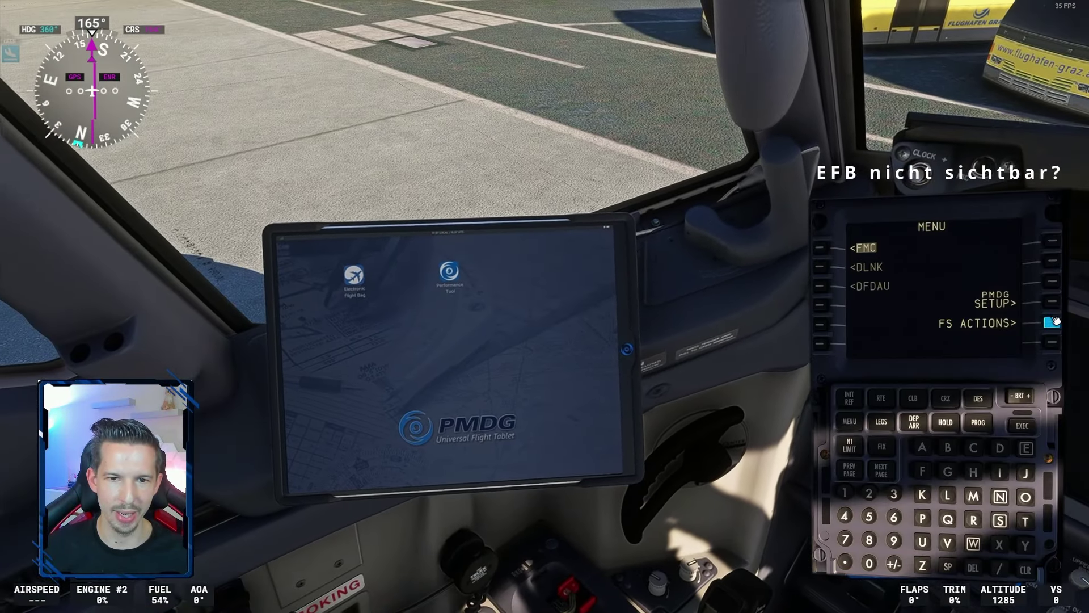
left_click(1051, 309)
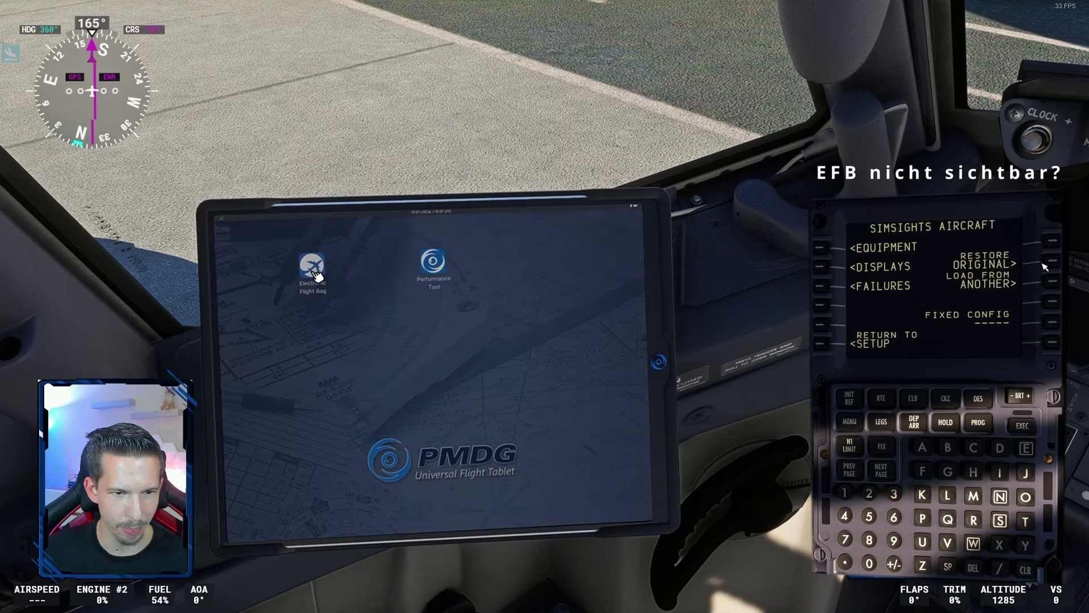
left_click(310, 268)
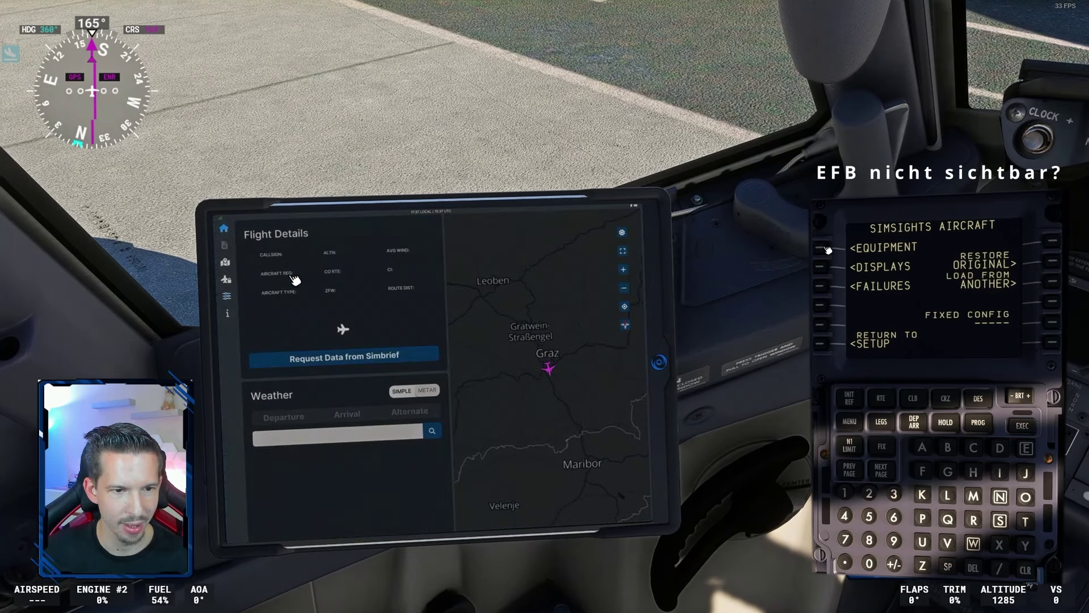
left_click(882, 470)
left_click(882, 470)
left_click(882, 470)
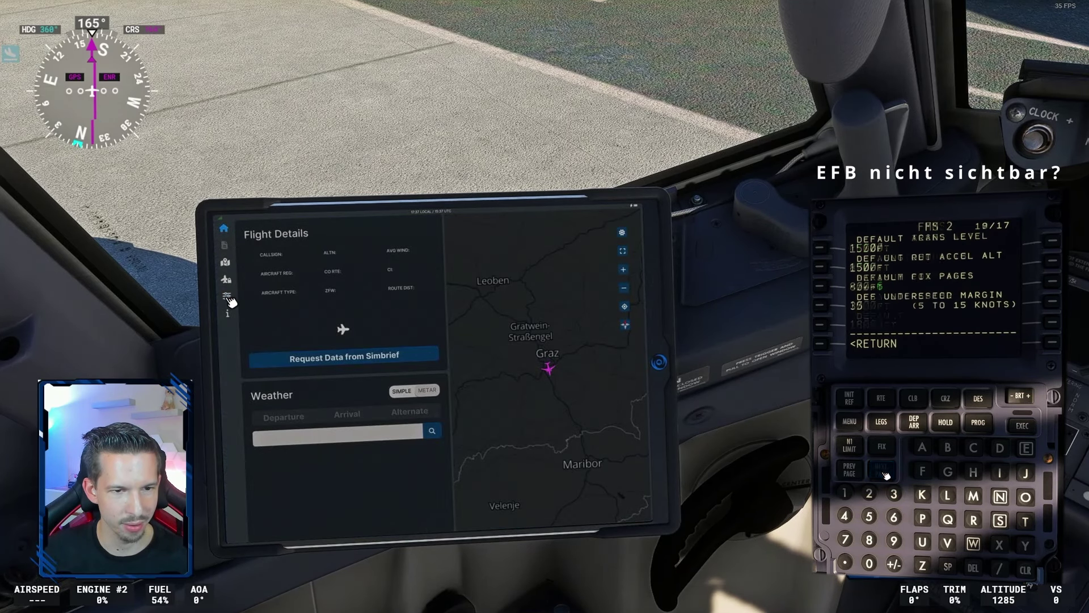
Bring up the Flight Tablet option in the CDU equipment setup and save the tablet's general preferences with the SimBrief alias.
left_click(227, 296)
left_click(882, 471)
left_click(882, 471)
left_click(882, 470)
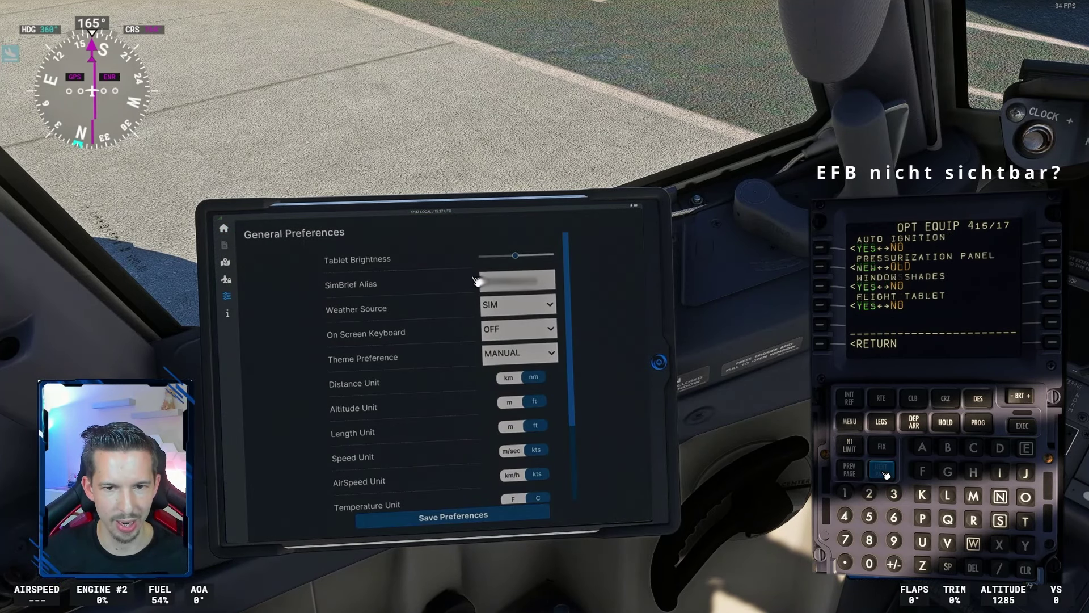
left_click(882, 470)
left_click(461, 513)
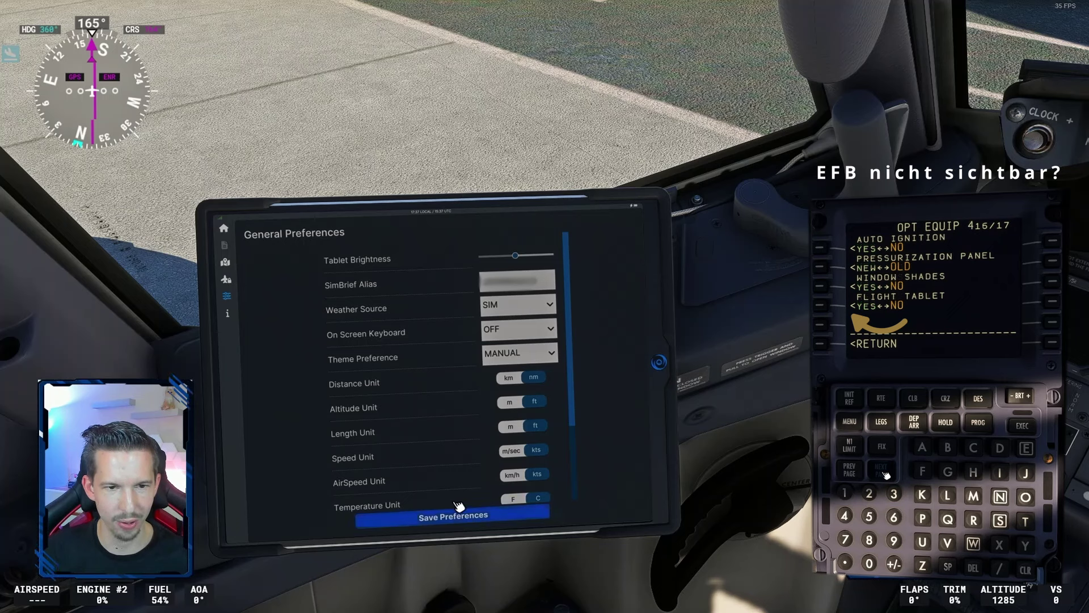
Return to the tablet's flight details and request the flight data from SimBrief.
left_click(224, 229)
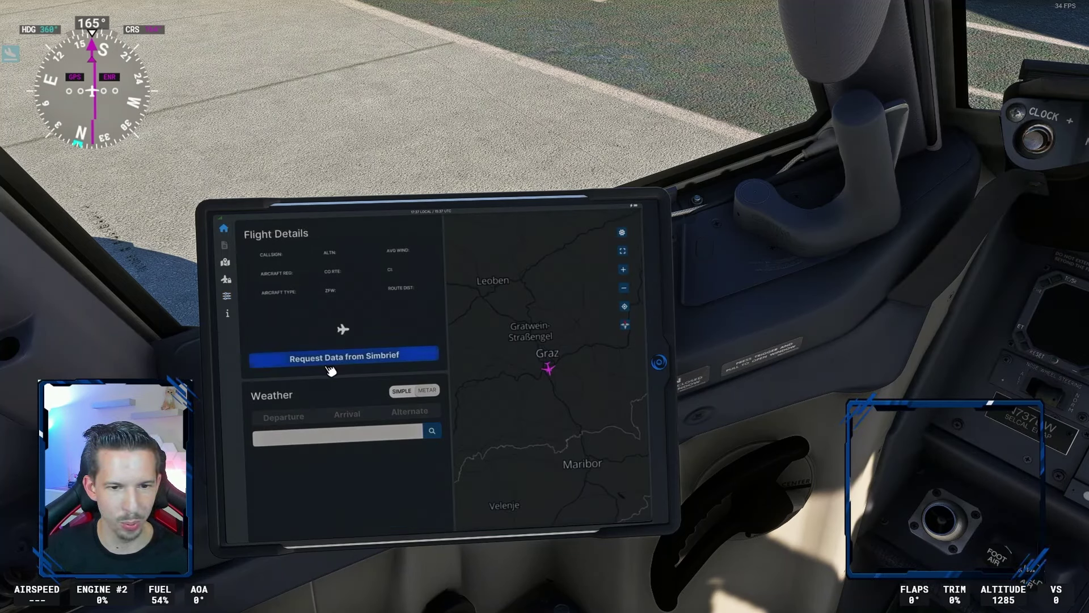
left_click(363, 358)
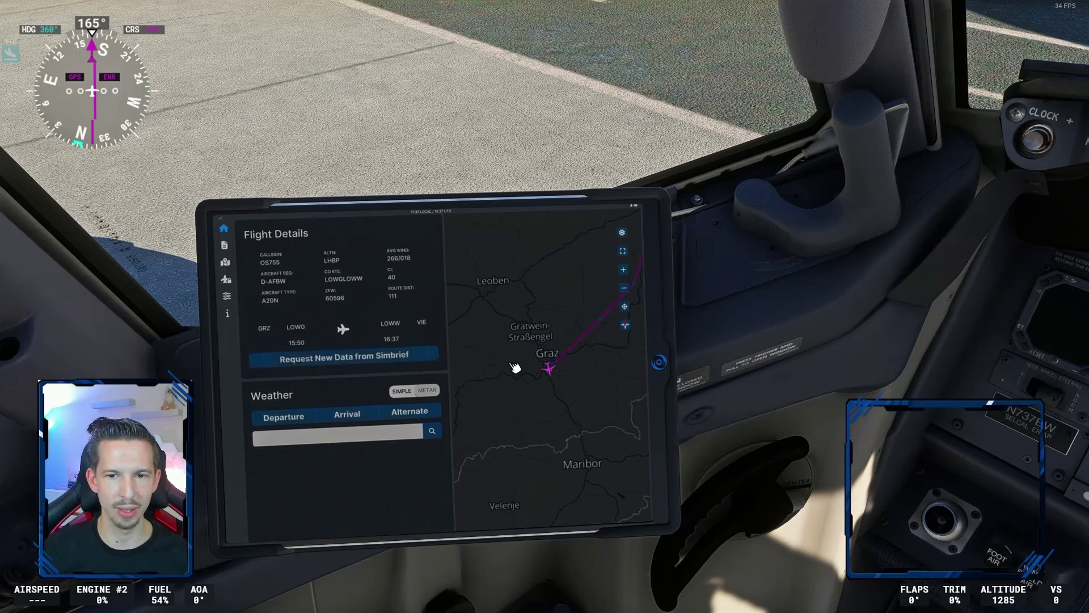
left_click_drag(553, 305, 535, 364)
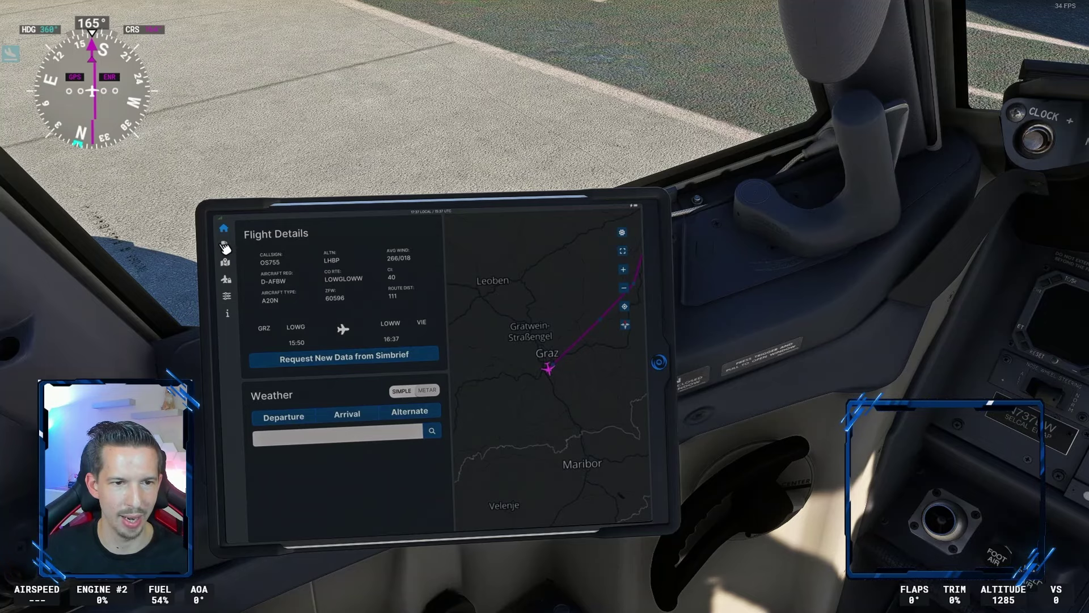
Switch on the aircraft battery on the overhead panel.
key("ctrl+space")
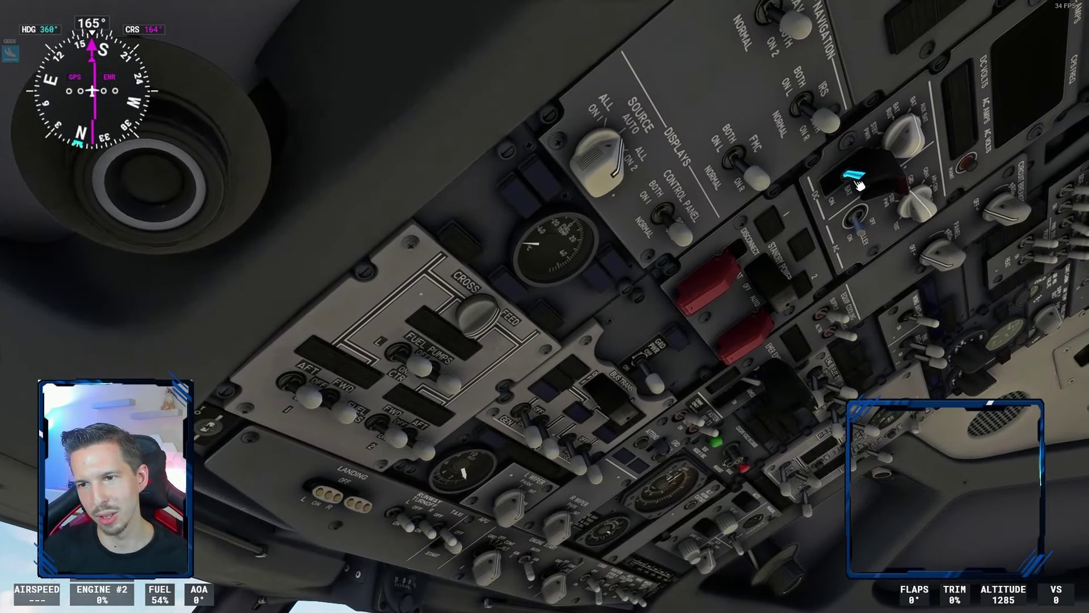
left_click(857, 181)
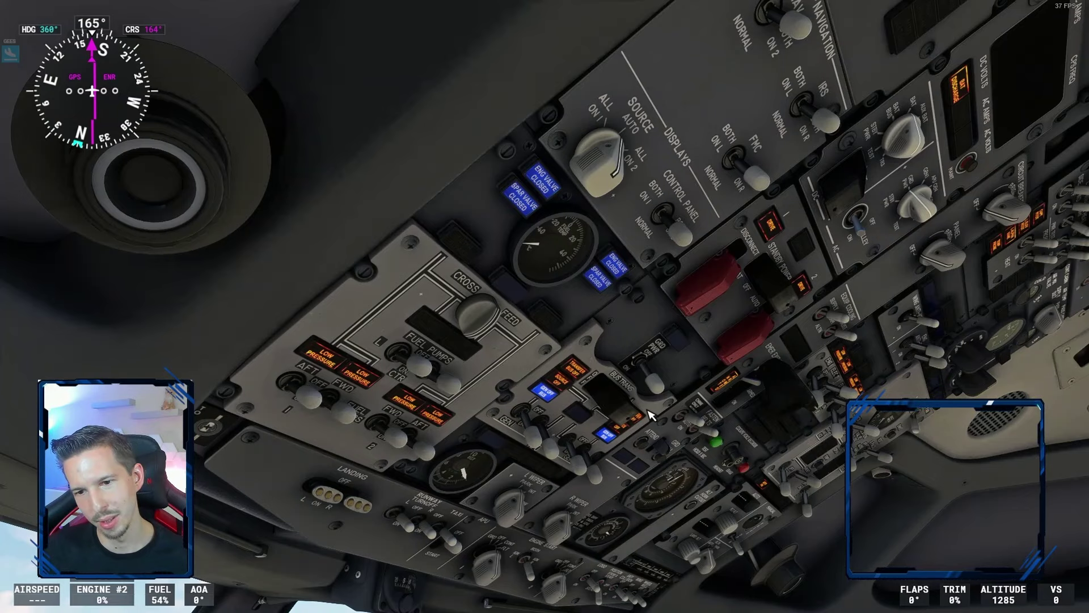
key("ctrl+space")
Connect ground power through the CDU's FS Actions and switch it on at the overhead panel.
key("alt+2")
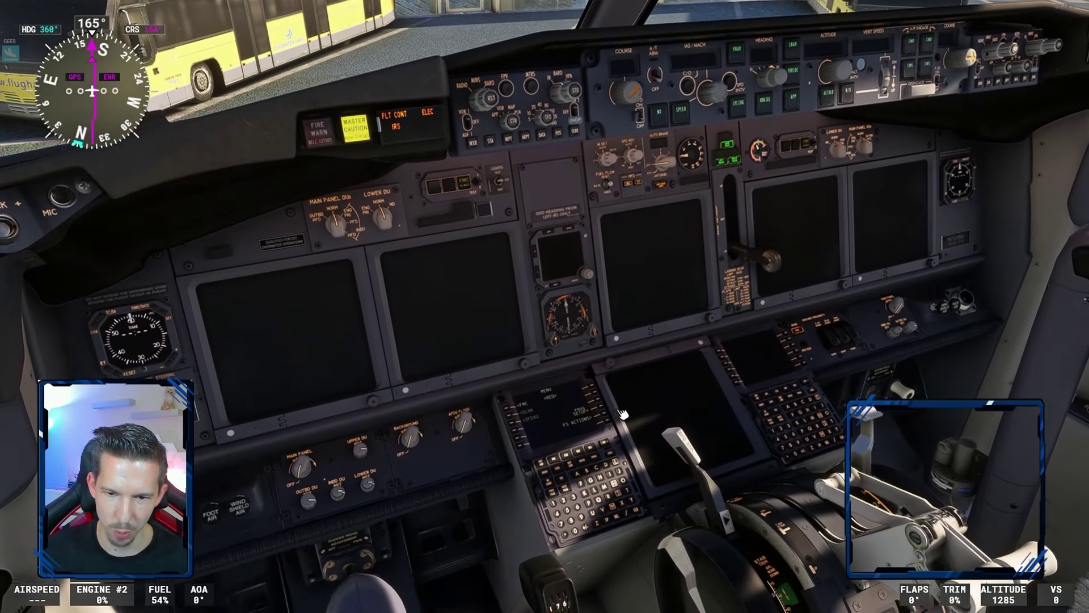
left_click(594, 385)
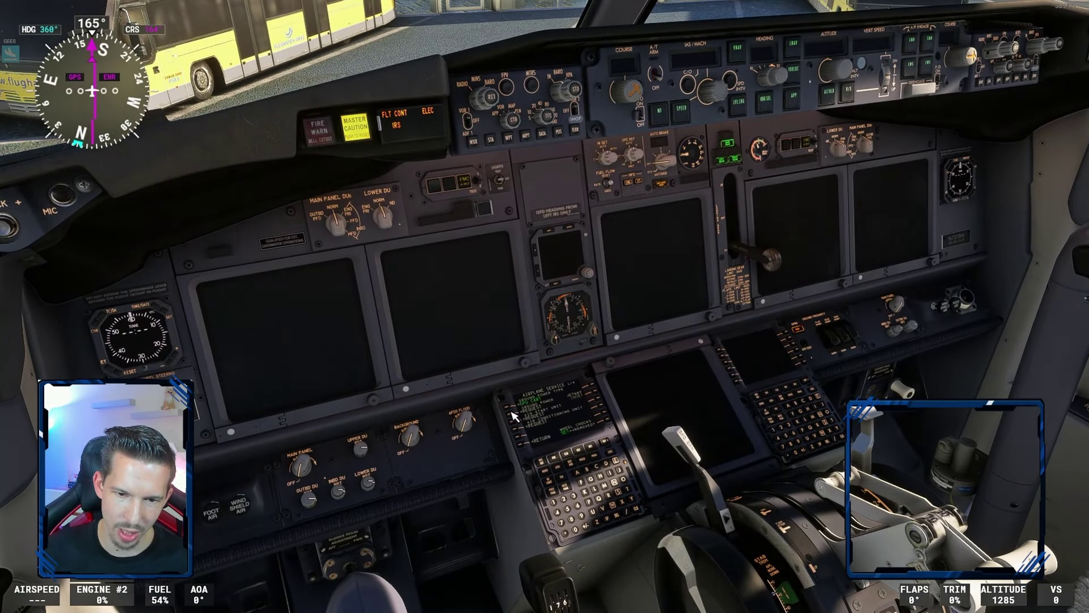
key("alt+3")
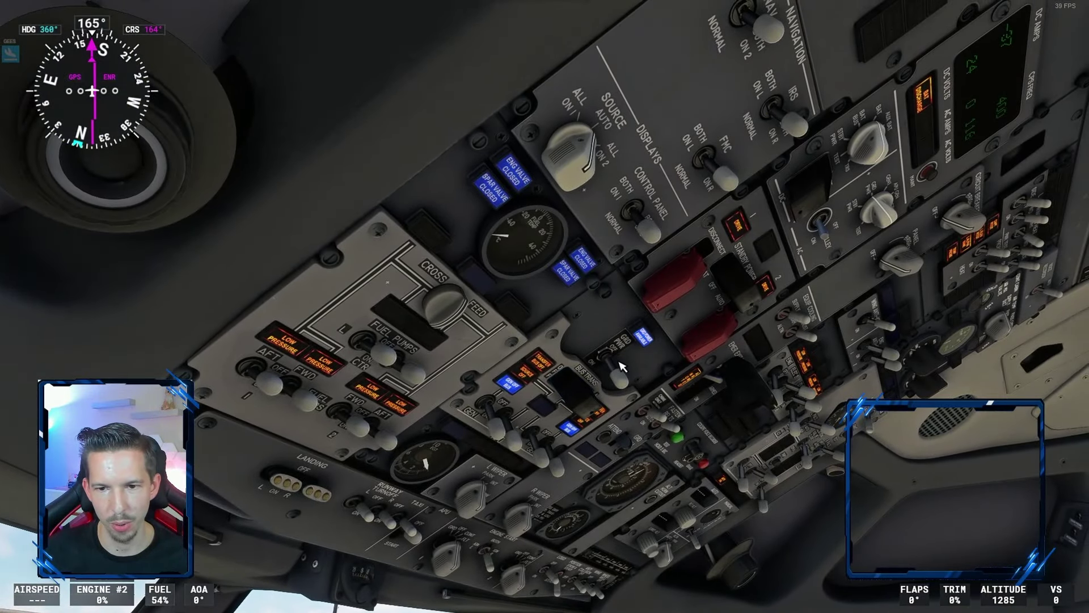
left_click(613, 385)
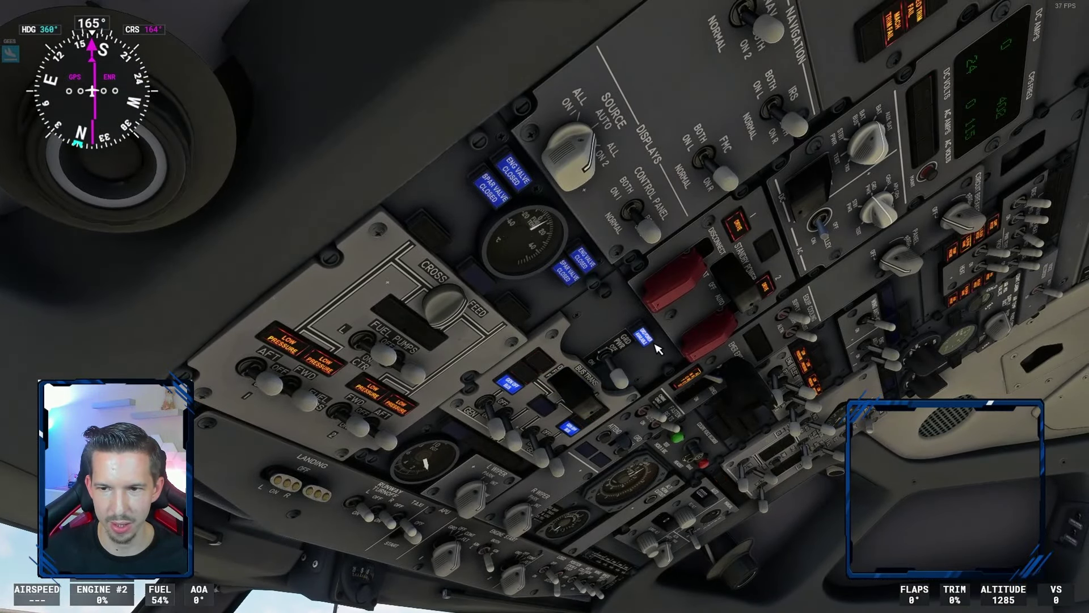
Request the flight plan on the PMDG 737 FMC's route page and select the SimBrief LOWG-LOWW route for AUA755.
key("alt+1")
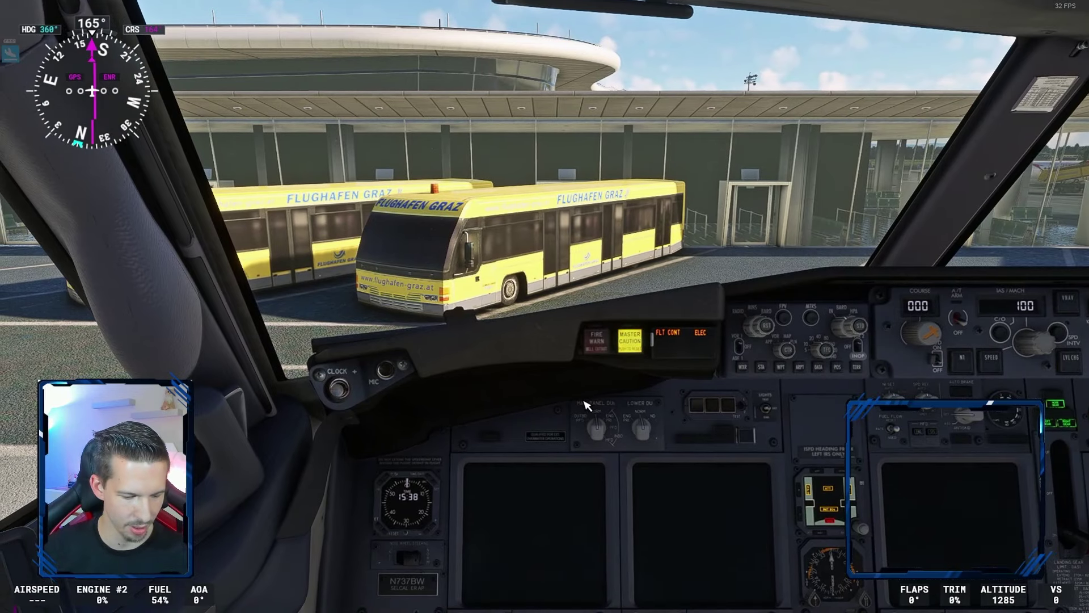
key("alt+2")
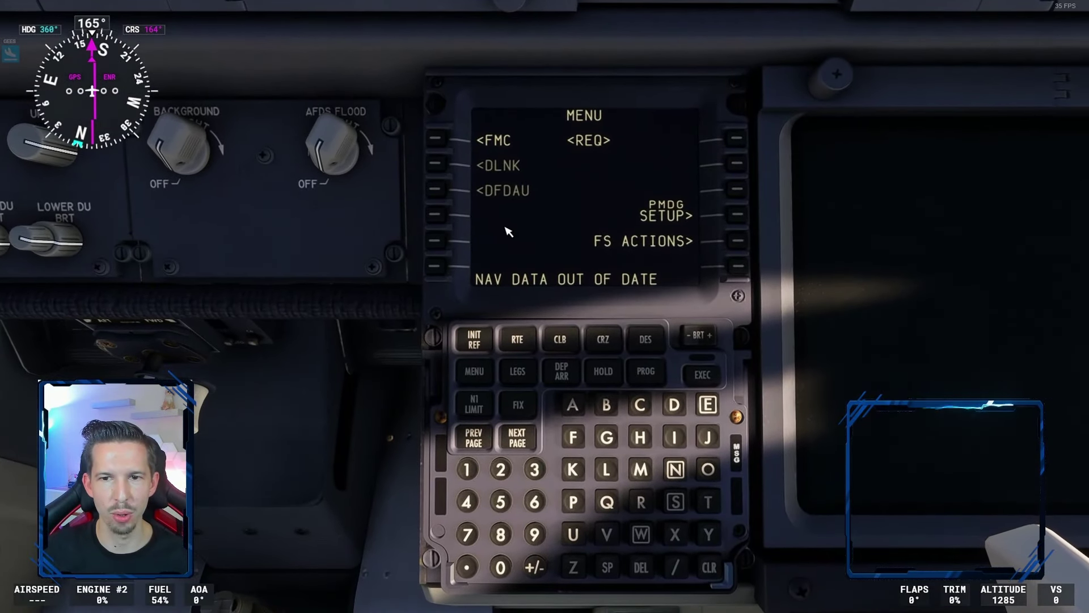
left_click(438, 139)
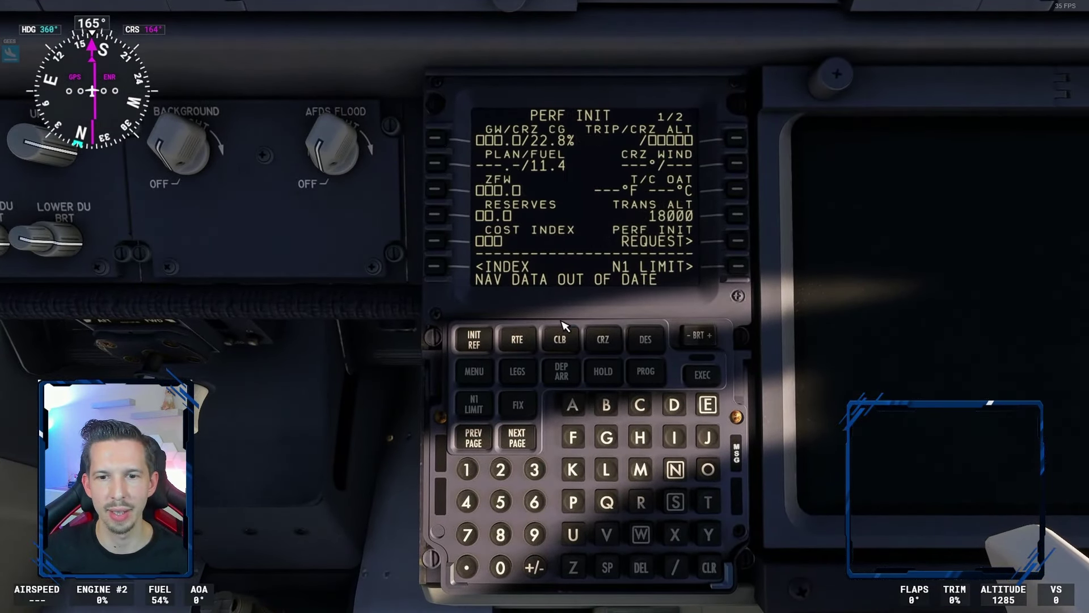
left_click(517, 339)
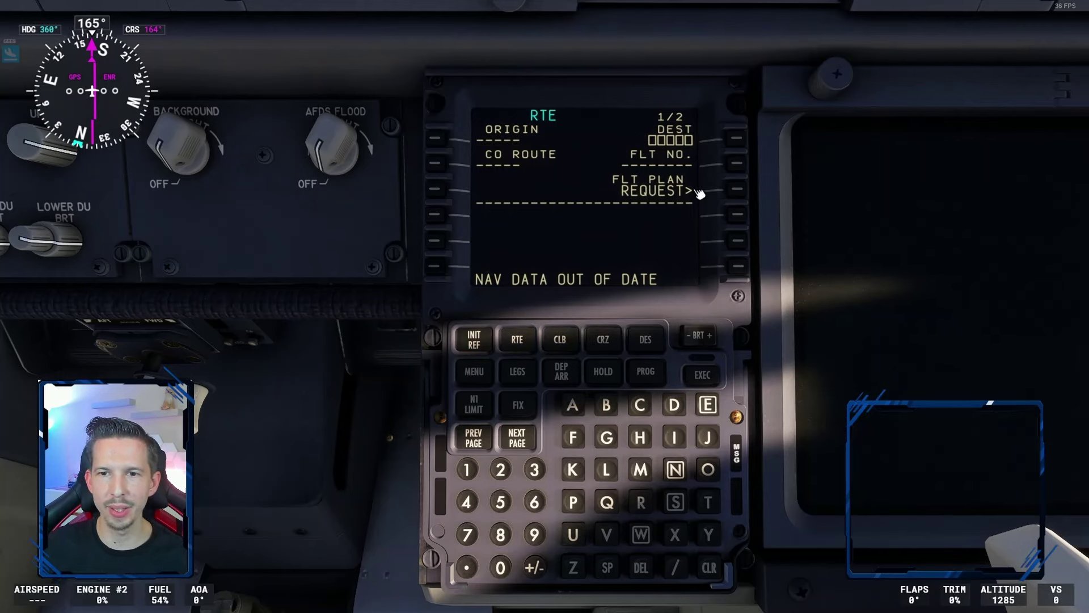
left_click(737, 189)
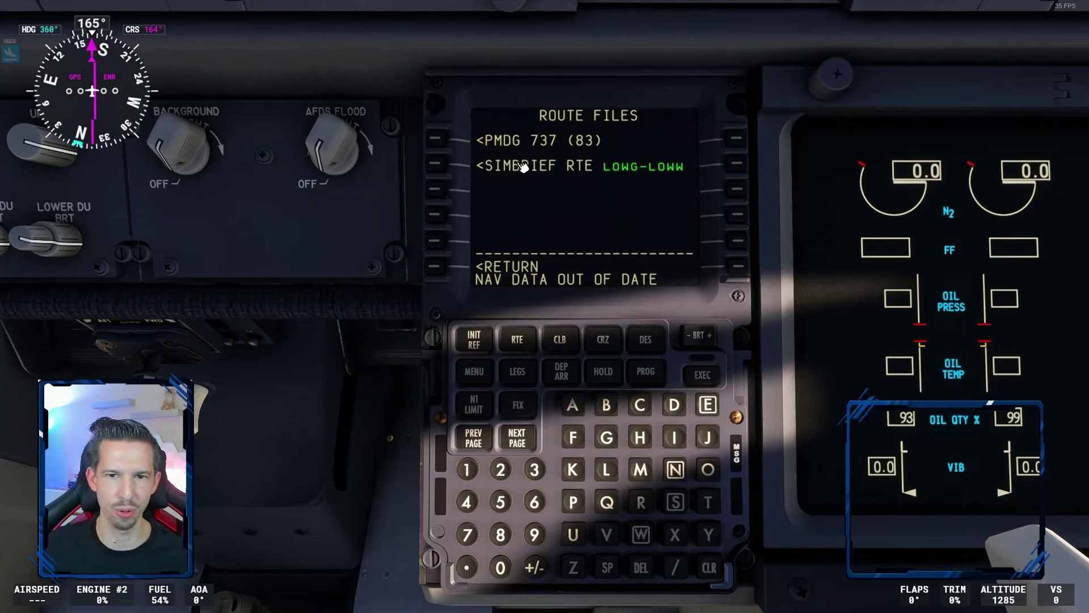
left_click(436, 164)
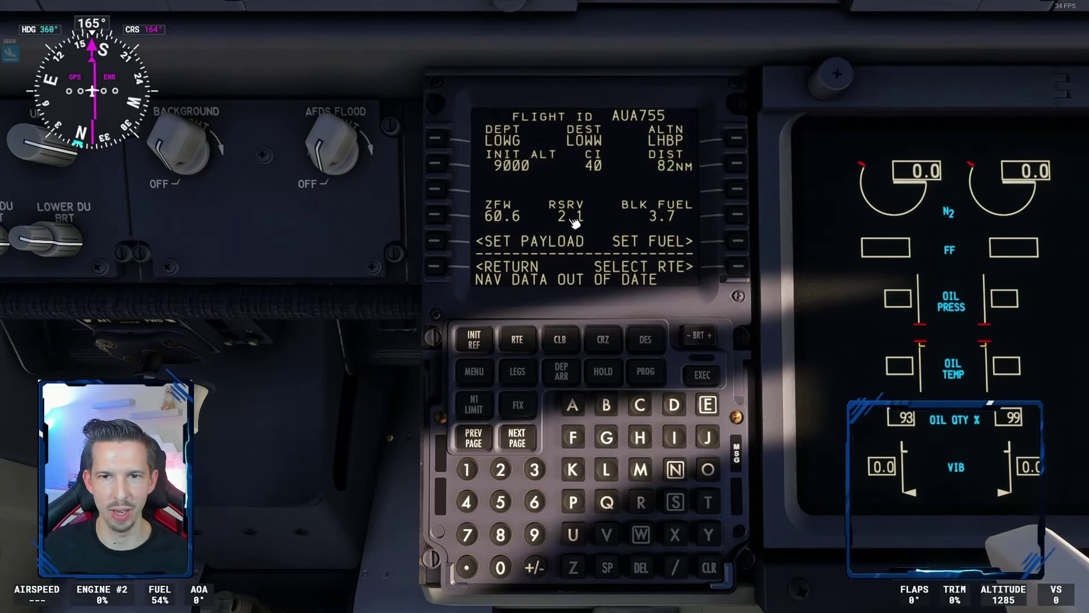
left_click(737, 267)
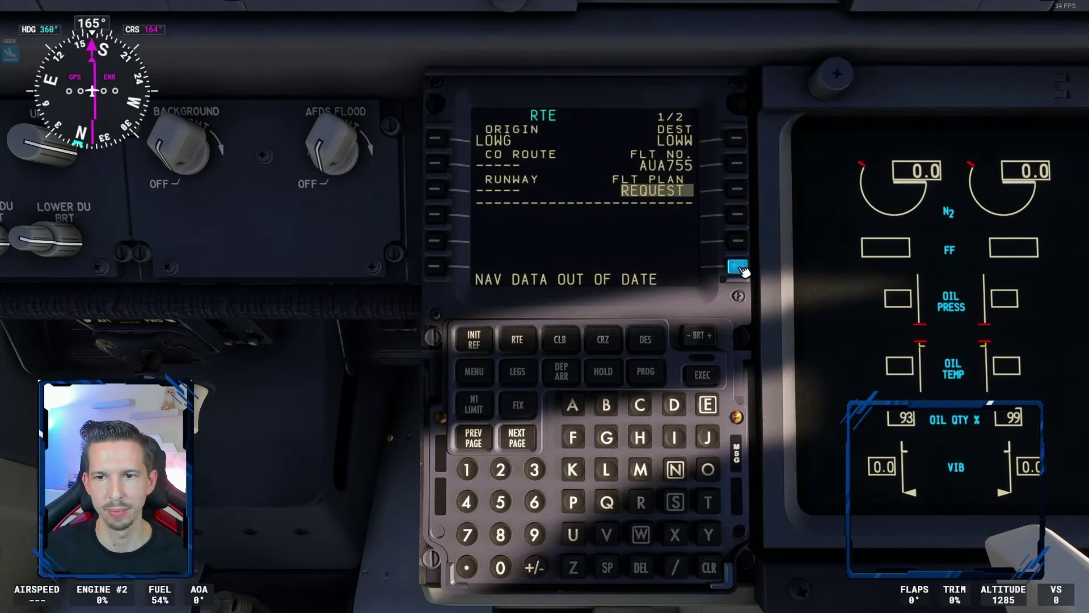
Load the uplinked route into the FMC, activate and execute it, and bring up its legs.
left_click(737, 189)
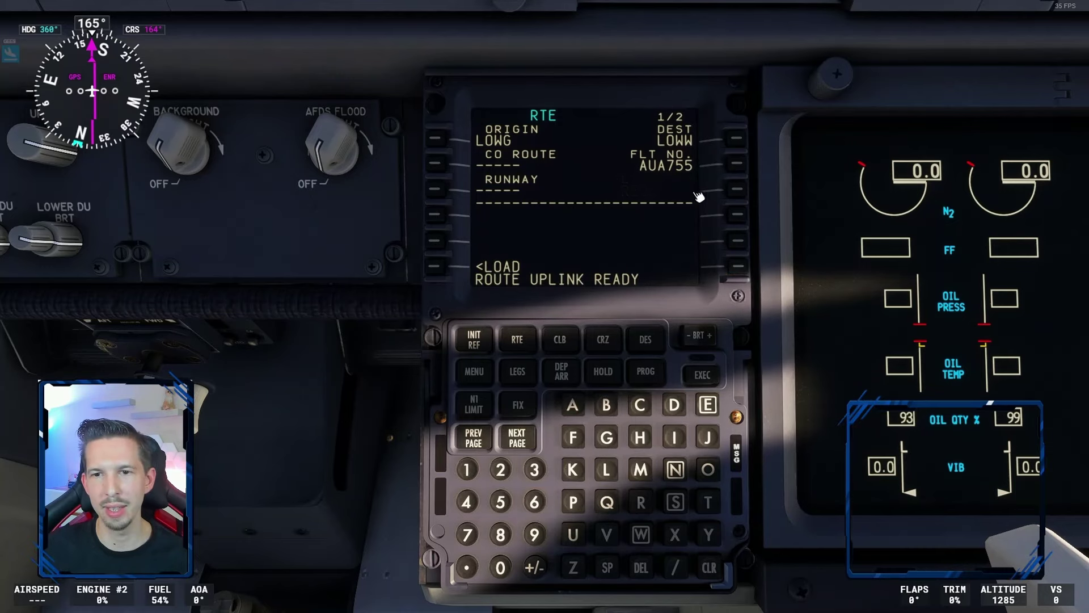
left_click(461, 275)
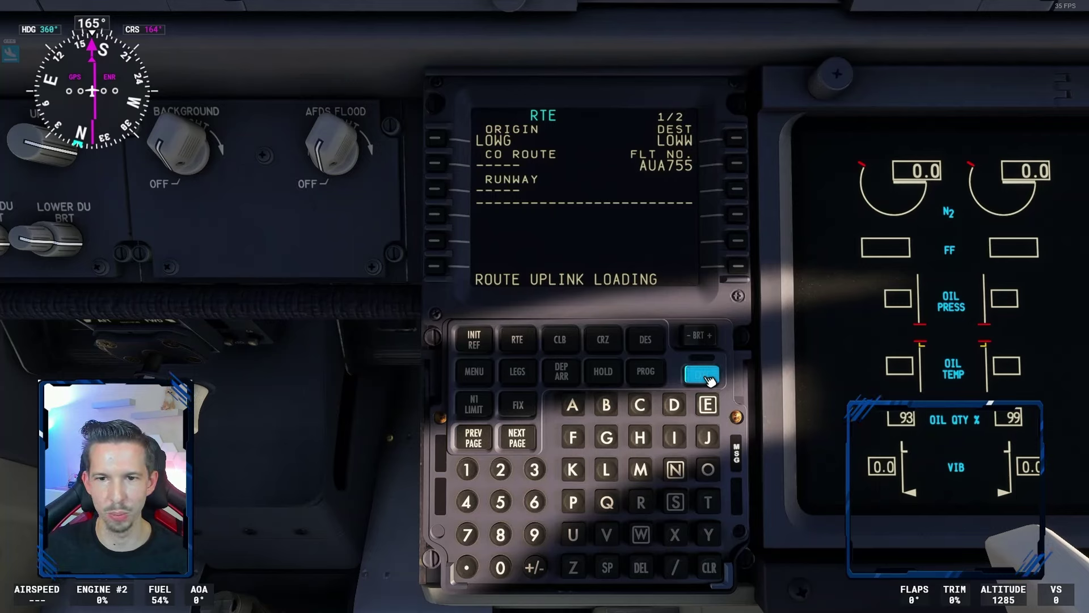
left_click(737, 266)
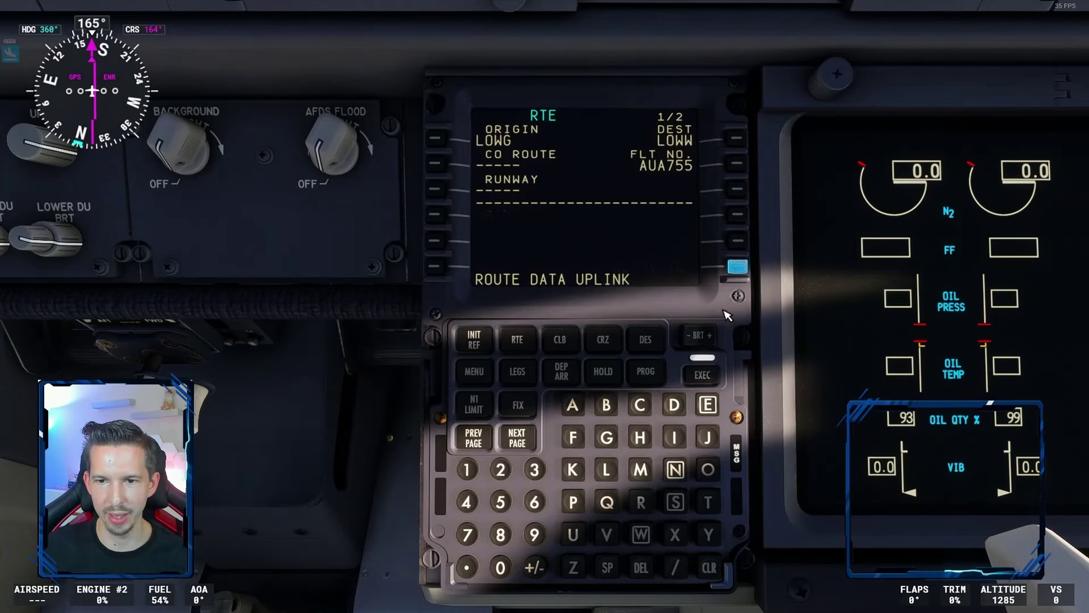
left_click(702, 374)
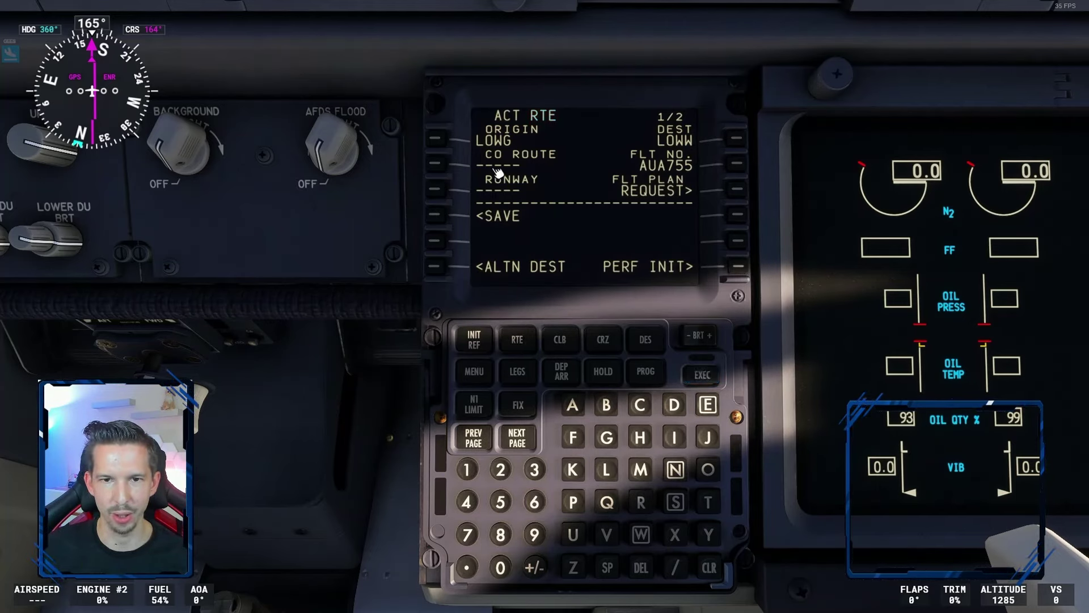
left_click(517, 371)
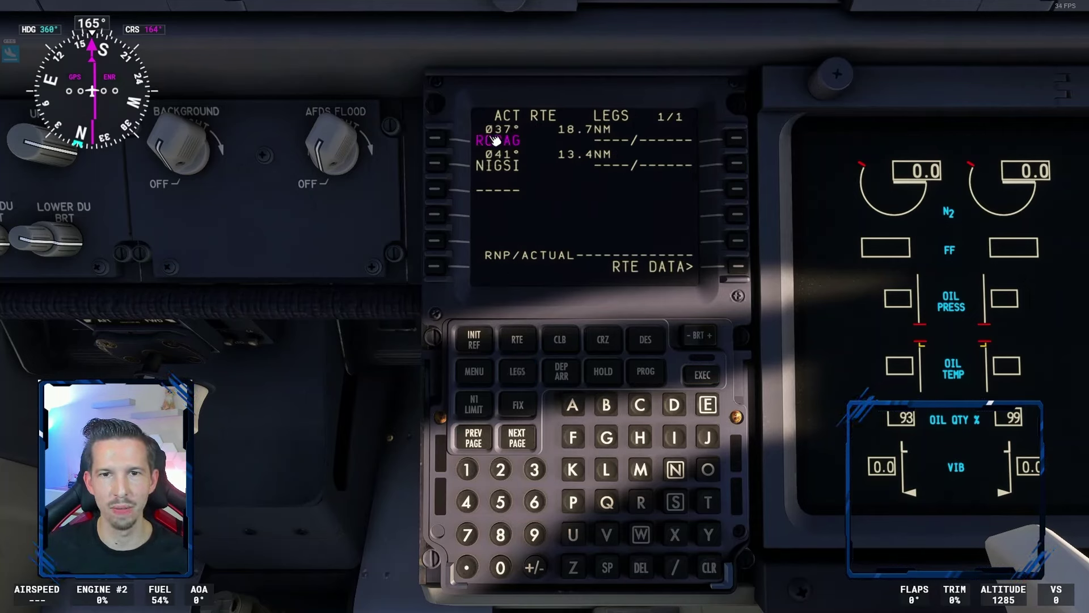
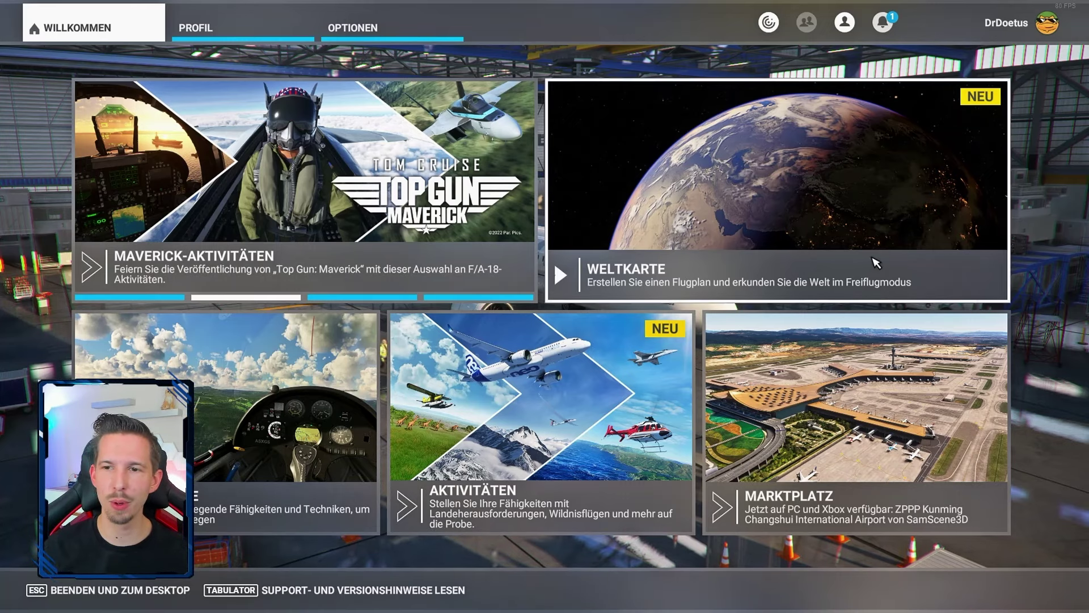
Open the simulator's world map and load the LOWG to LOWW flight plan for the Airbus A320neo.
left_click(844, 219)
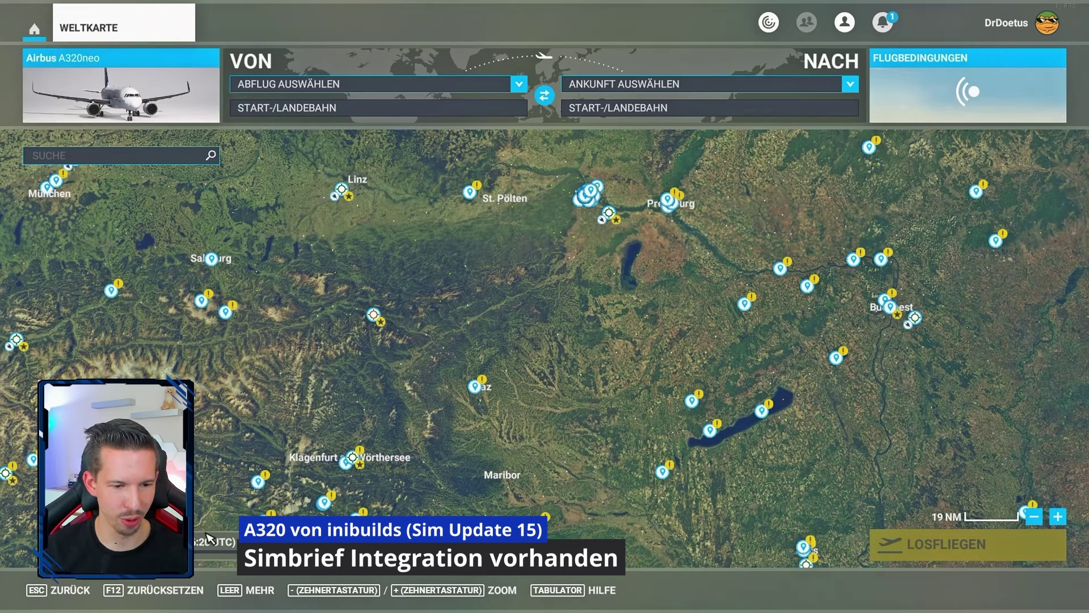
left_click(253, 593)
left_click(423, 592)
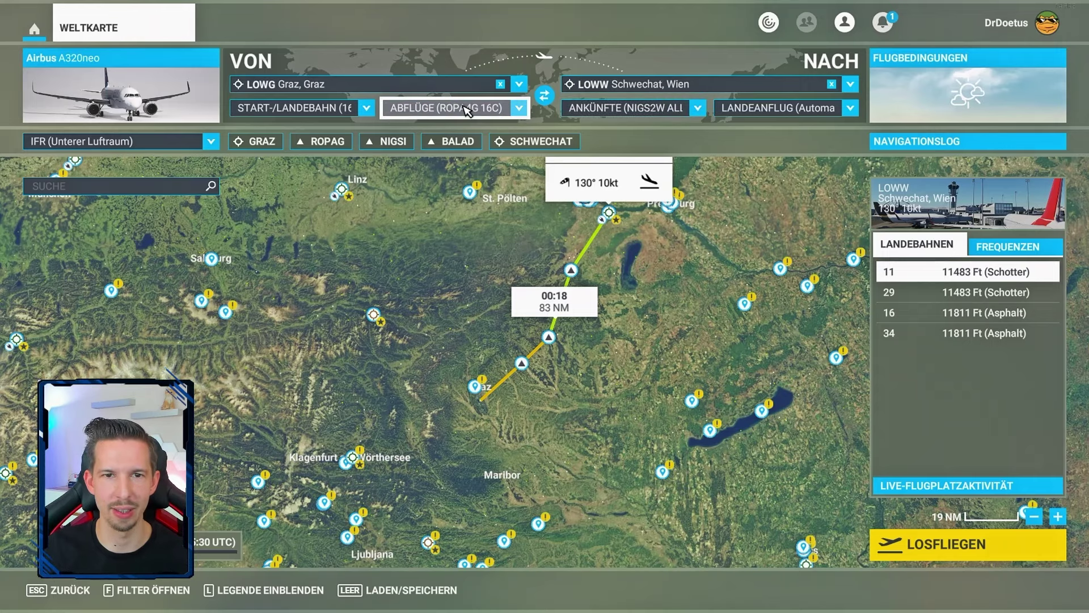
scroll(501, 395, "up", 5)
scroll(501, 395, "up", 4)
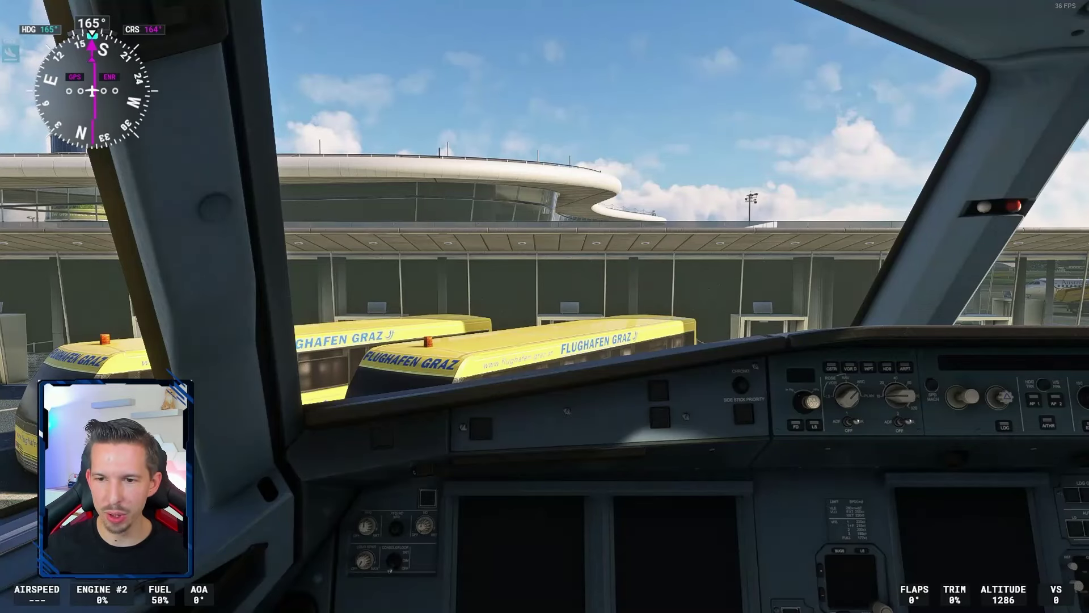
Power up the A320neo from the overhead panel and go to the captain's MCDU.
key("alt+2")
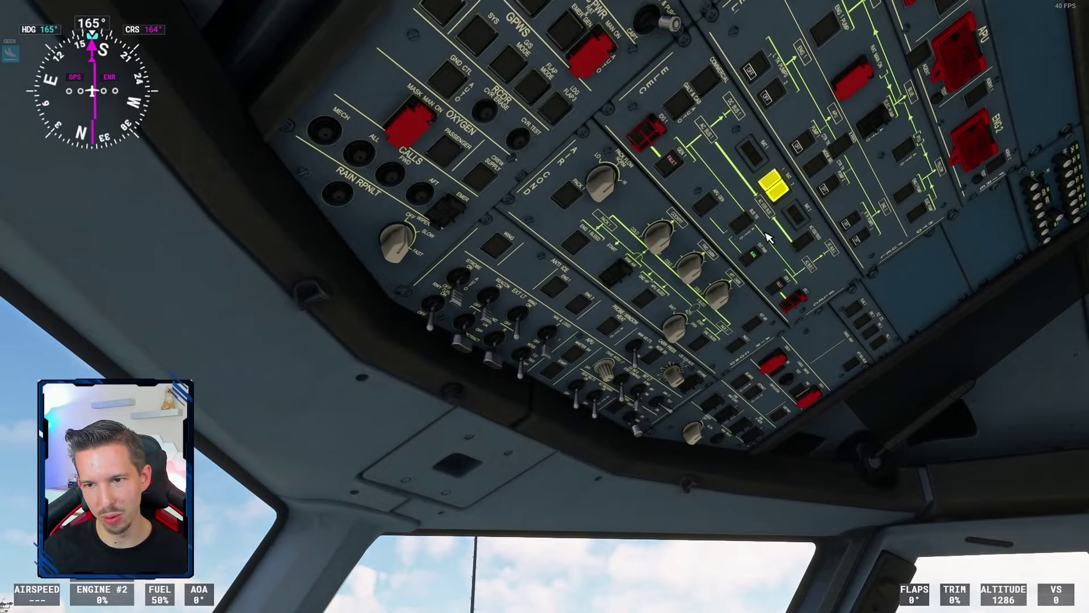
key("alt+1")
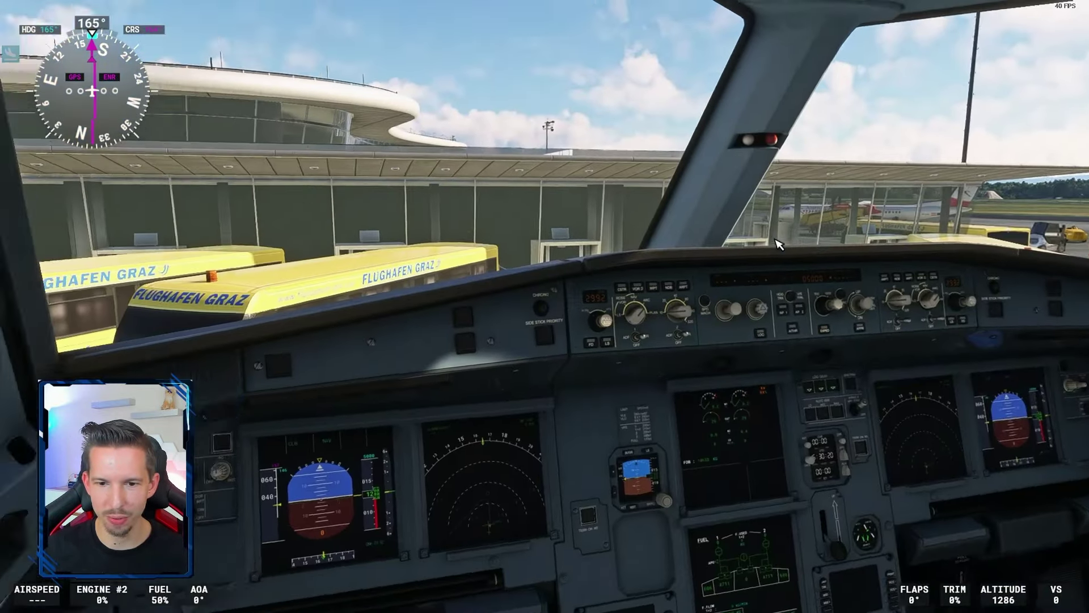
key("alt+3")
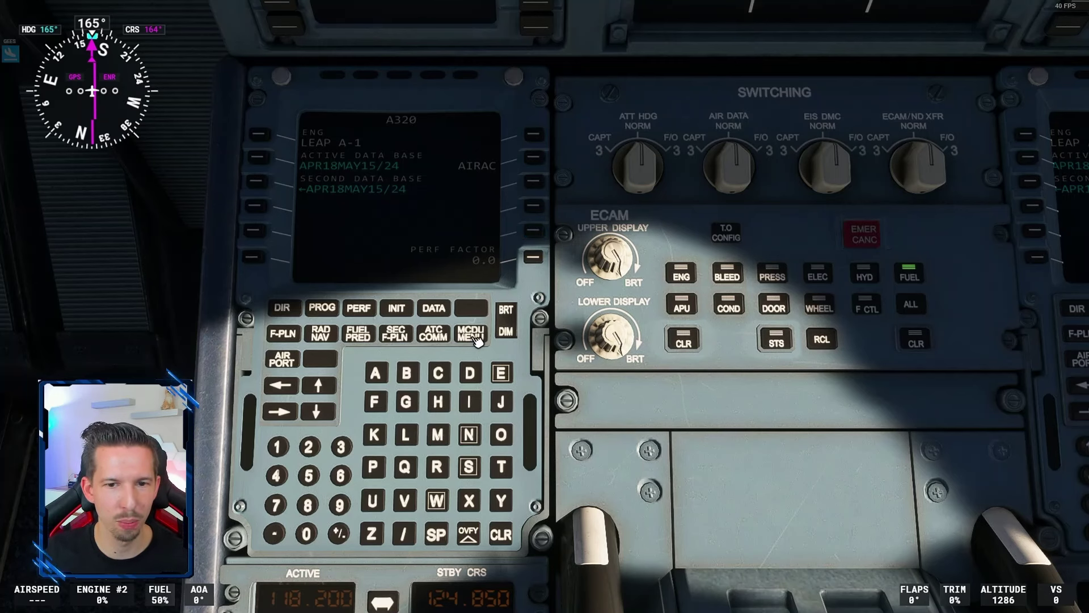
Review the imported waypoints in the MCDU flight plan from LOWG16C to LOWW.
left_click(284, 334)
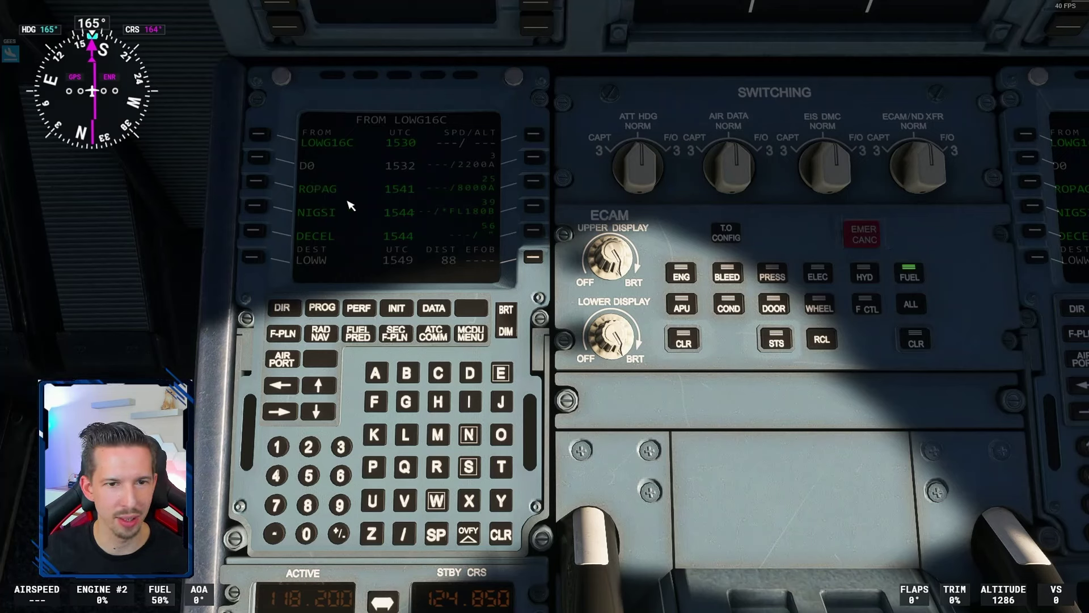
left_click(318, 386)
left_click(318, 385)
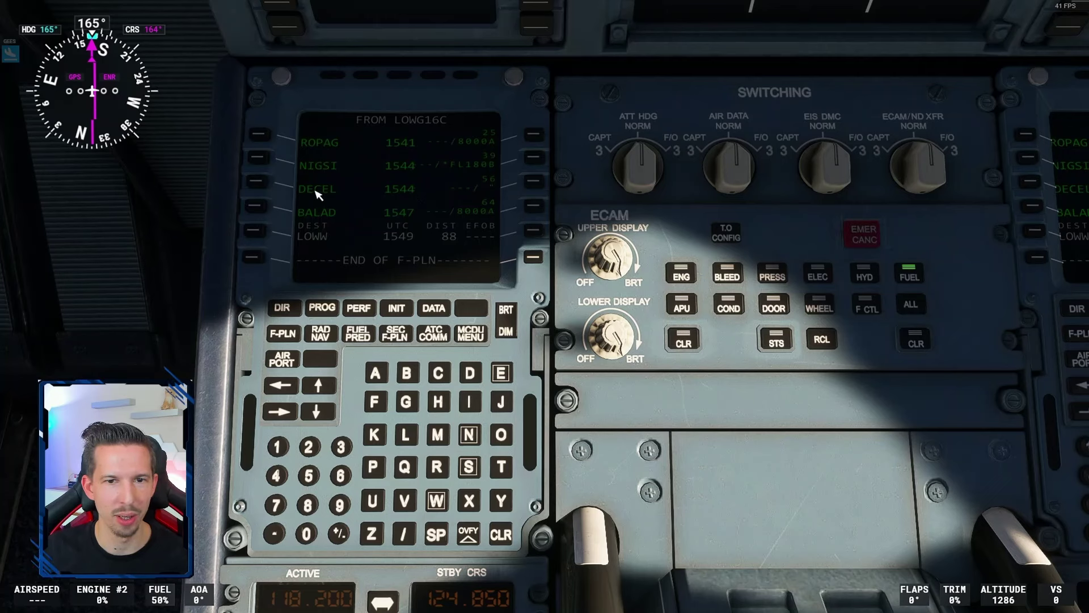
left_click(327, 411)
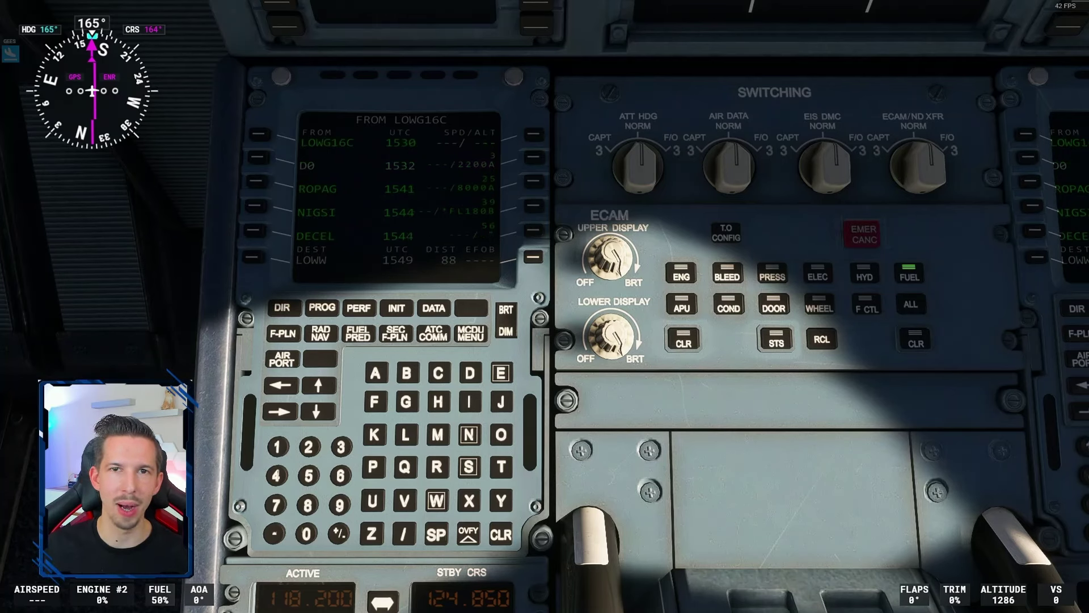
Set the LOWG departure to runway 16C with the ROPA4G SID and insert it into the flight plan.
left_click(258, 135)
left_click(258, 134)
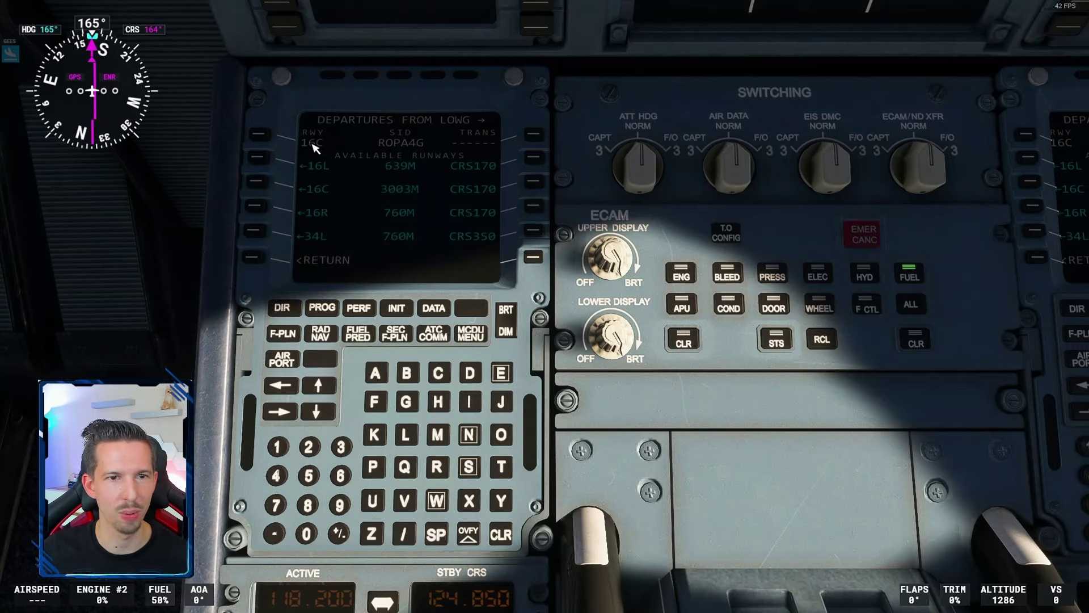
left_click(257, 181)
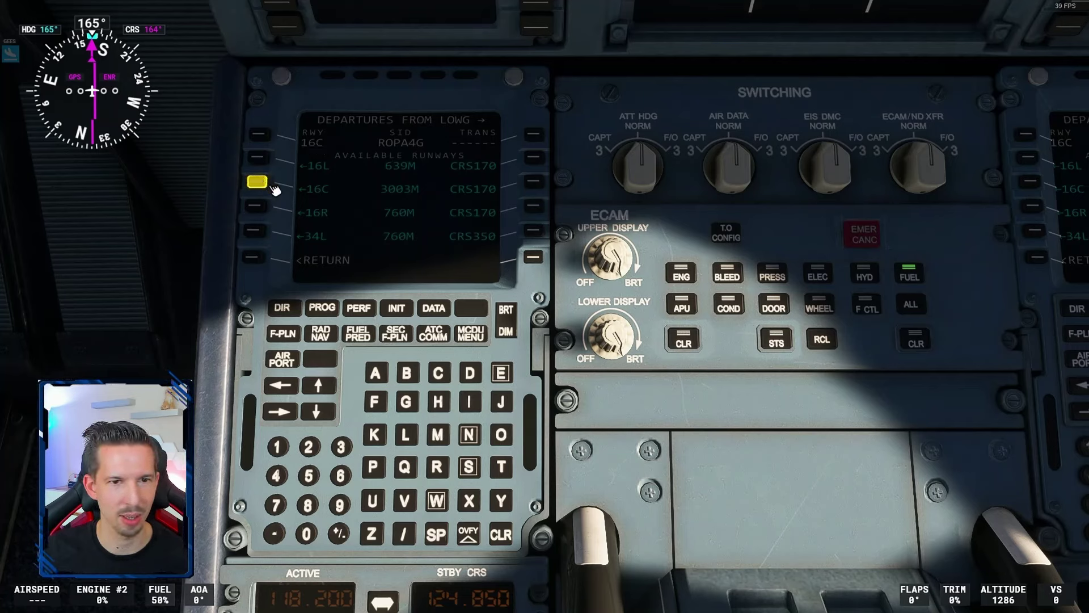
left_click(319, 387)
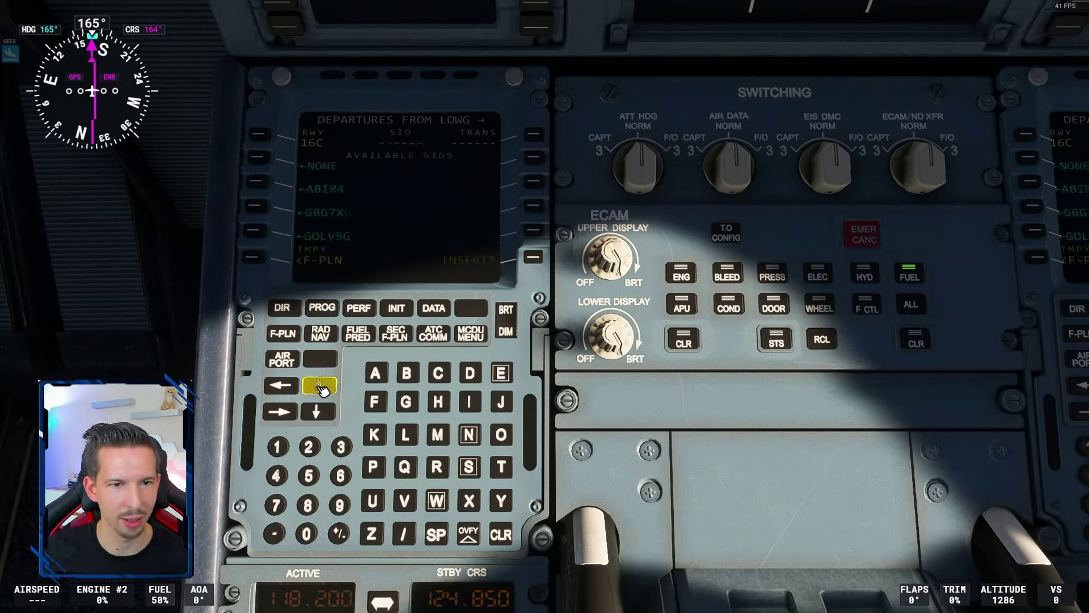
left_click(319, 387)
left_click(319, 387)
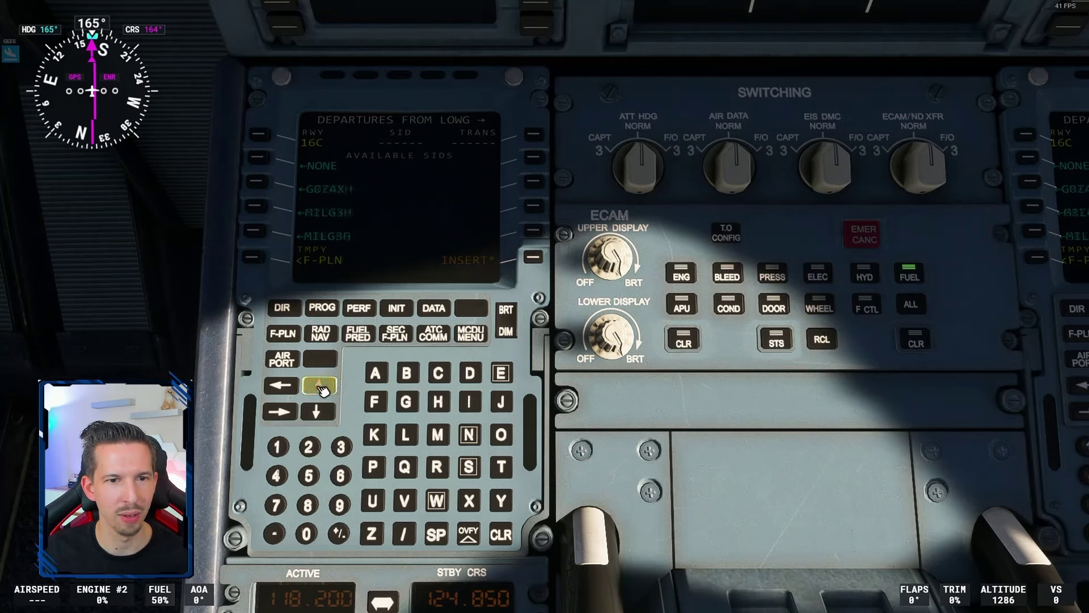
left_click(320, 388)
left_click(320, 388)
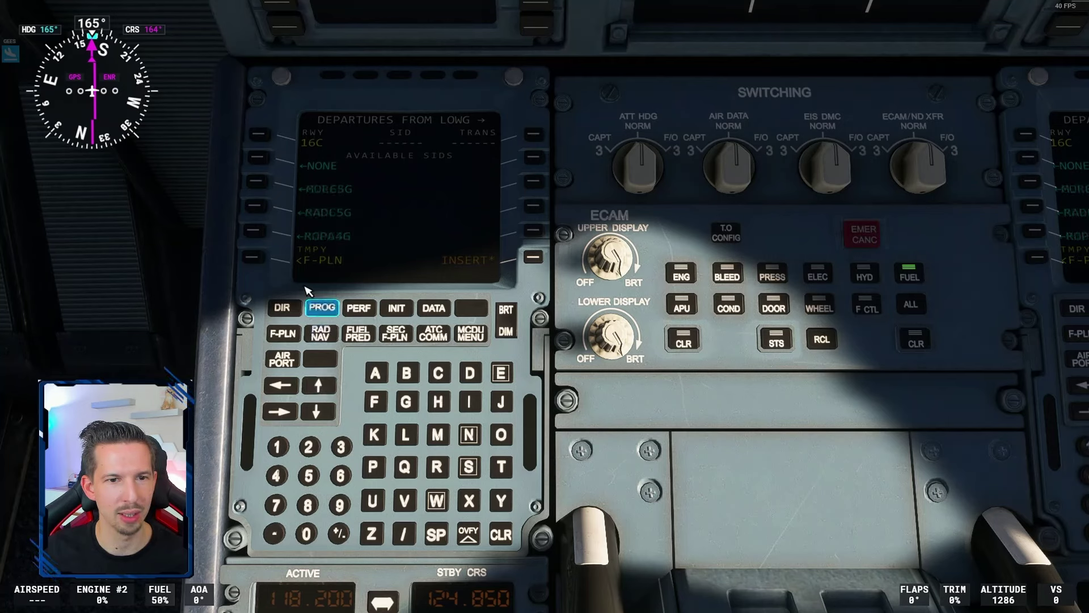
left_click(253, 229)
left_click(529, 260)
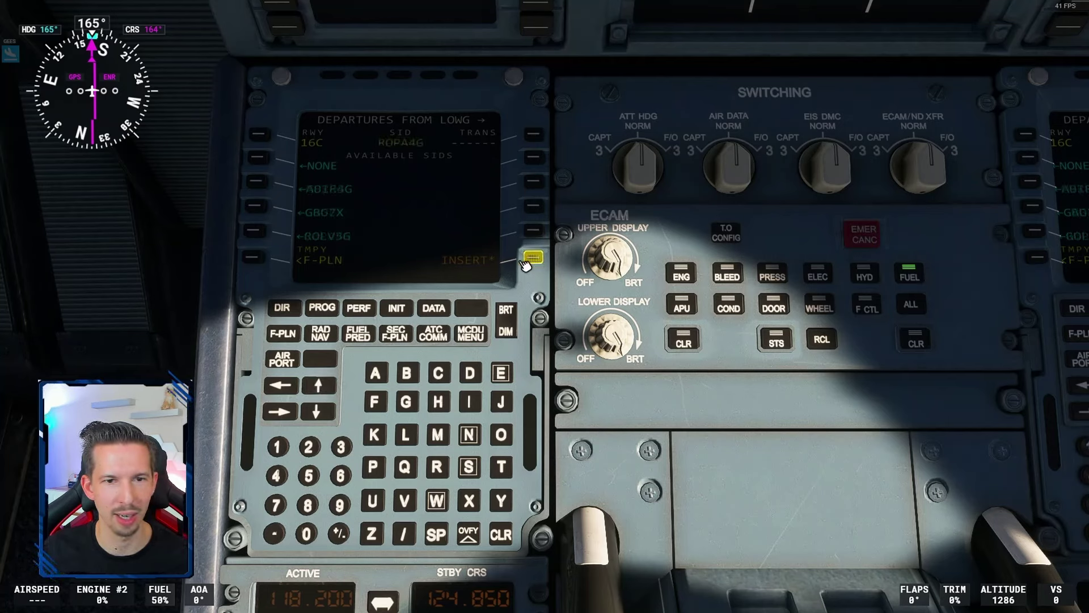
Open the LOWW arrival page in the MCDU flight plan and select the ILS 11 approach.
left_click(253, 257)
left_click(258, 135)
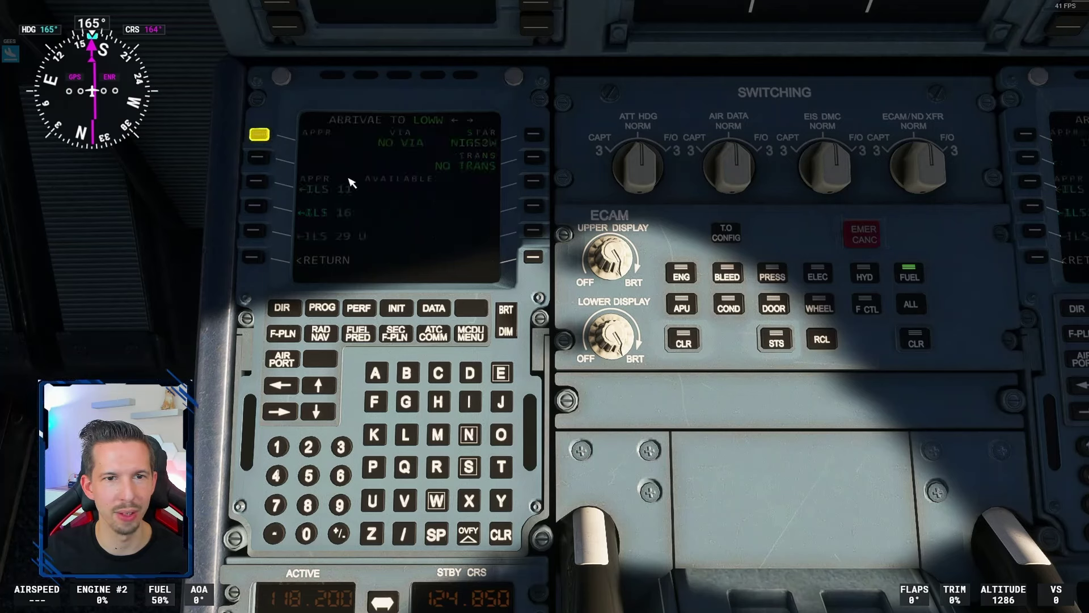
left_click(257, 183)
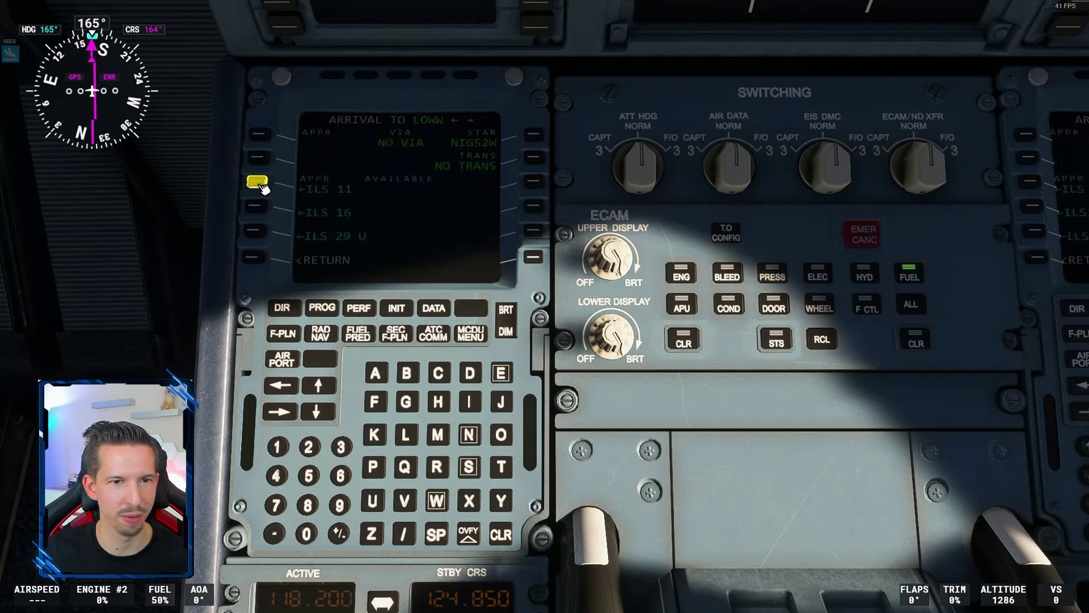
Select the NIGS2W STAR for LOWW, keep BALAD as the approach via, and insert the arrival into the flight plan.
left_click(321, 386)
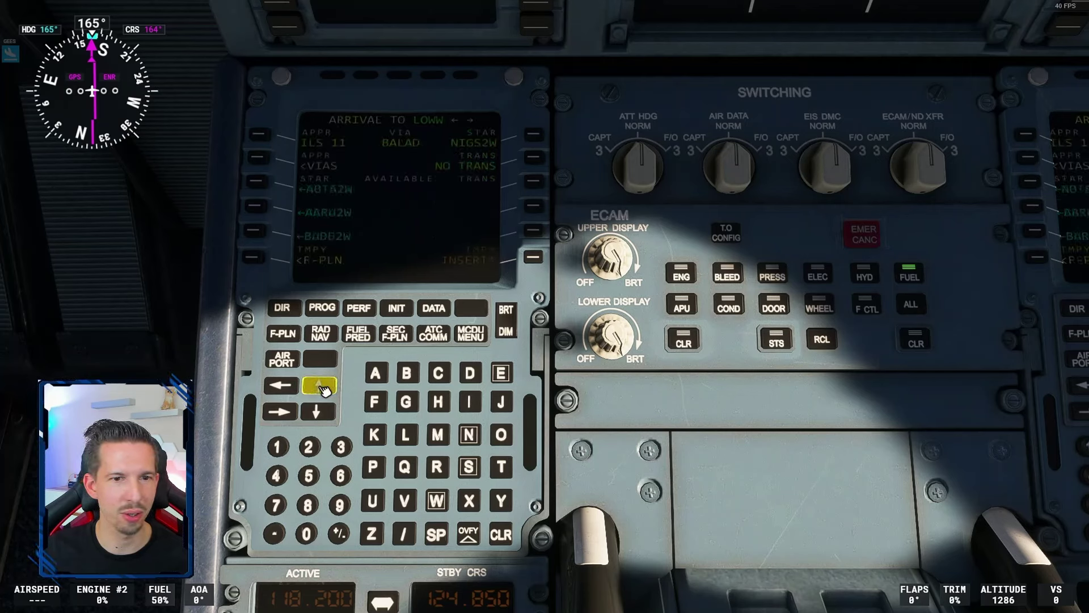
left_click(320, 386)
left_click(321, 387)
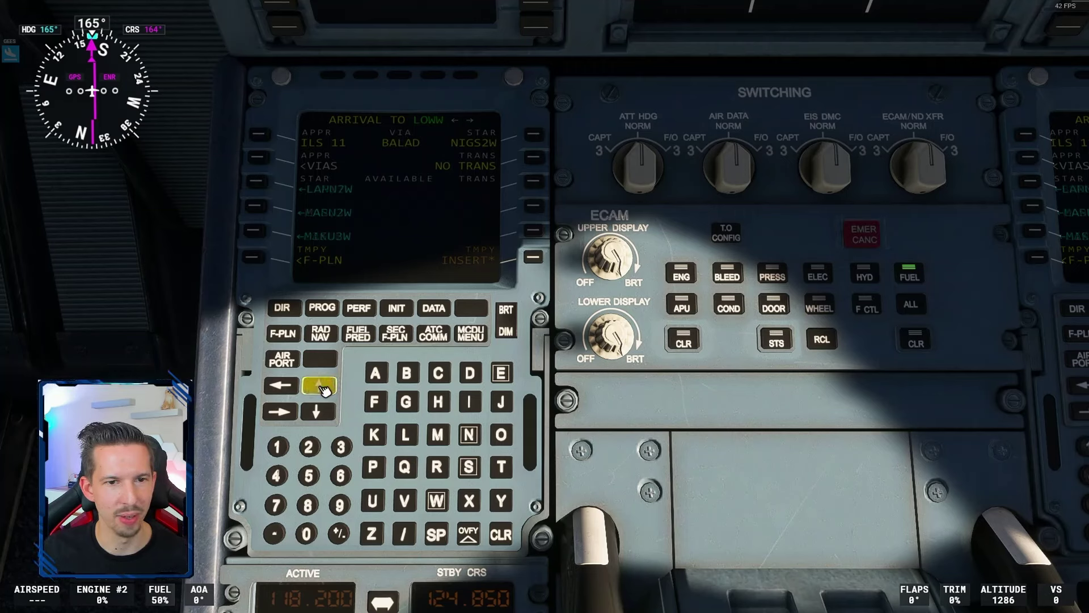
left_click(323, 389)
left_click(321, 387)
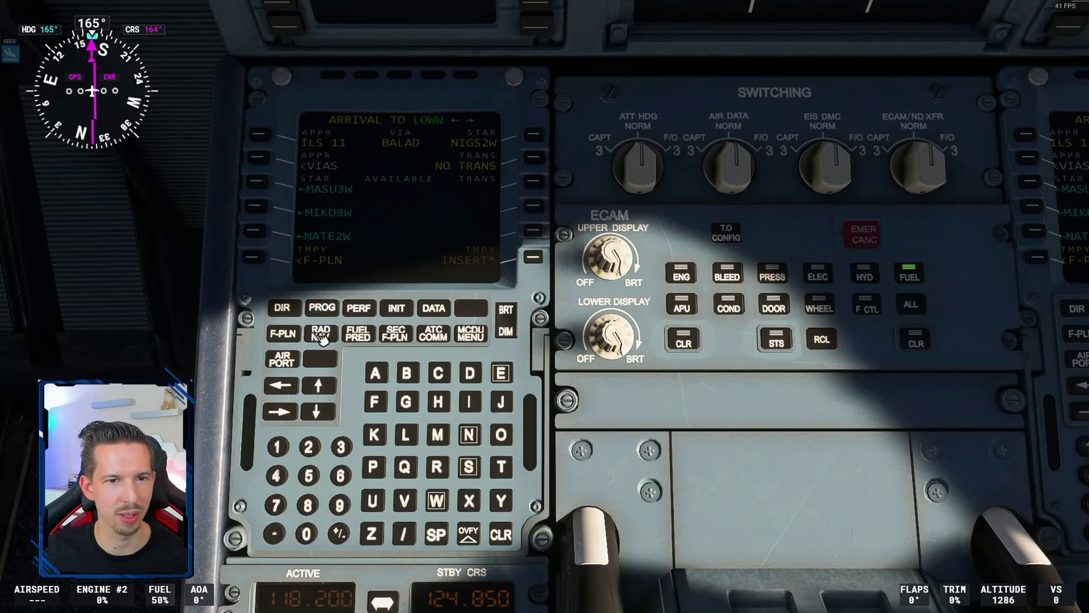
left_click(321, 386)
left_click(321, 386)
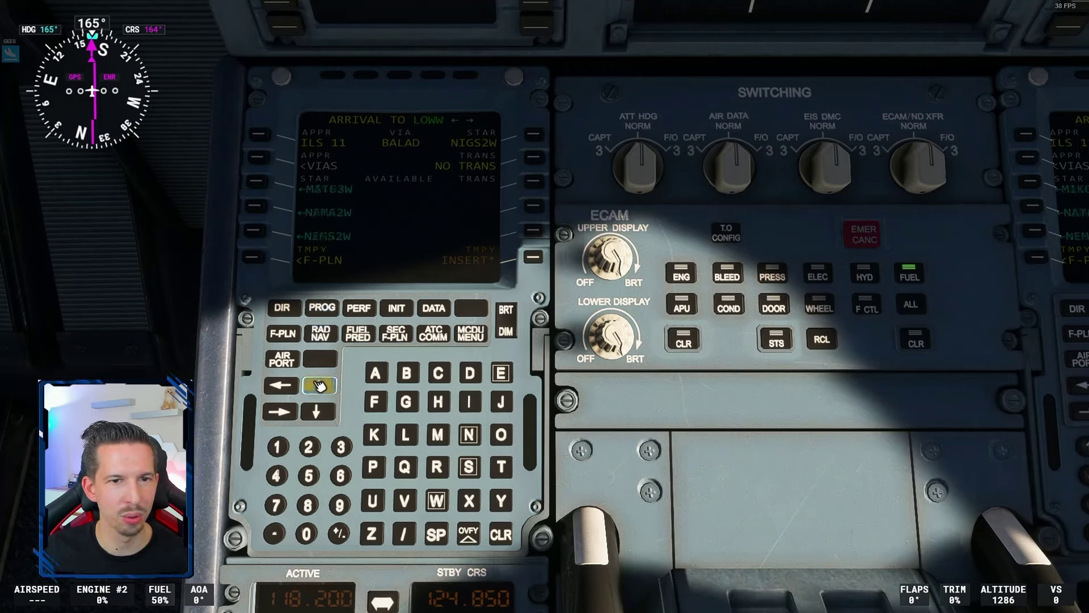
left_click(320, 385)
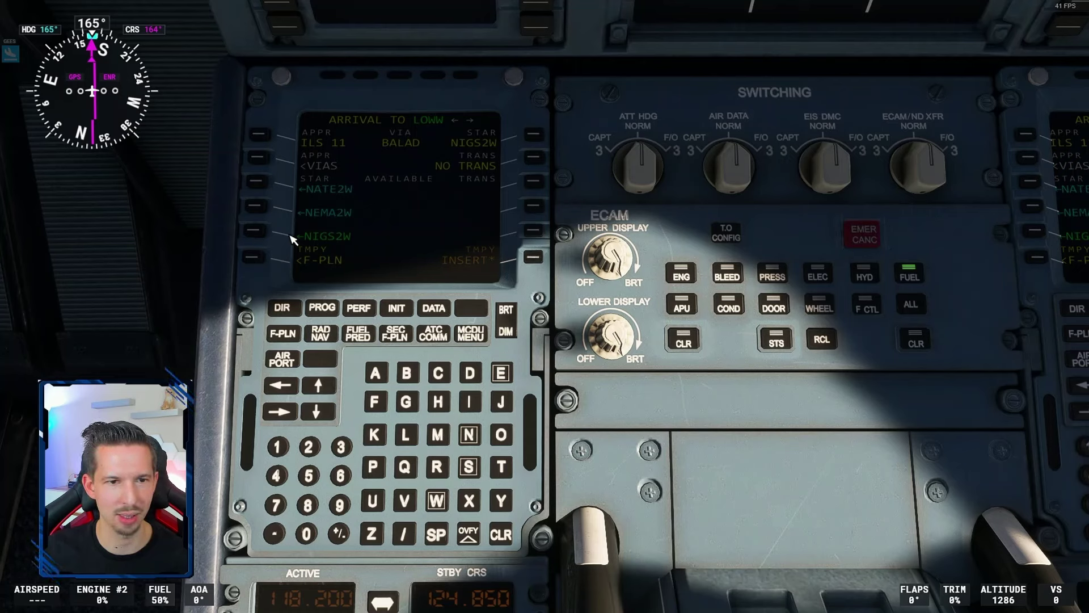
left_click(254, 230)
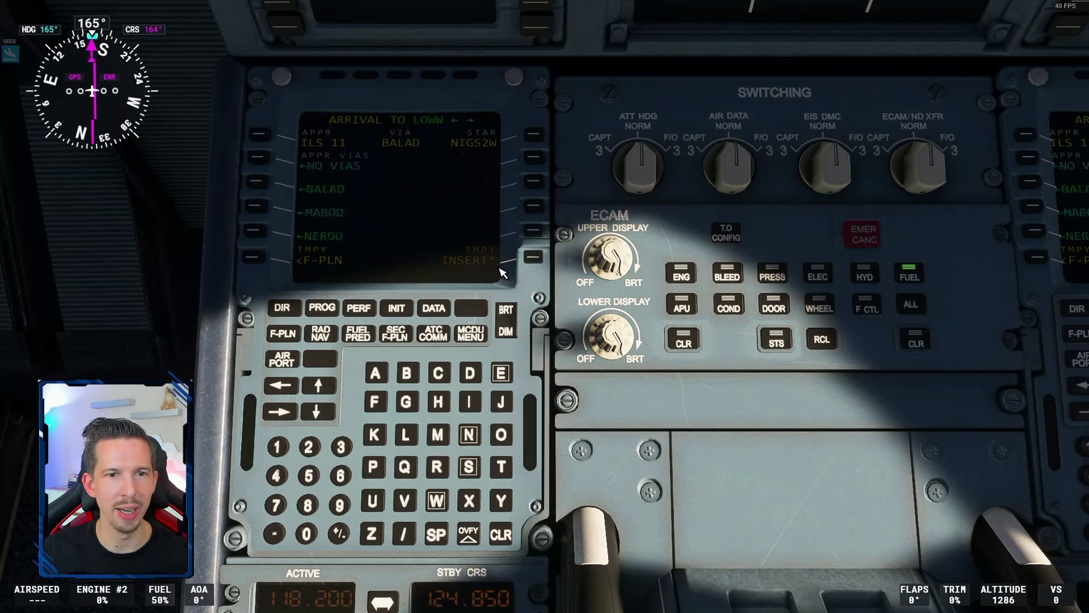
left_click(533, 259)
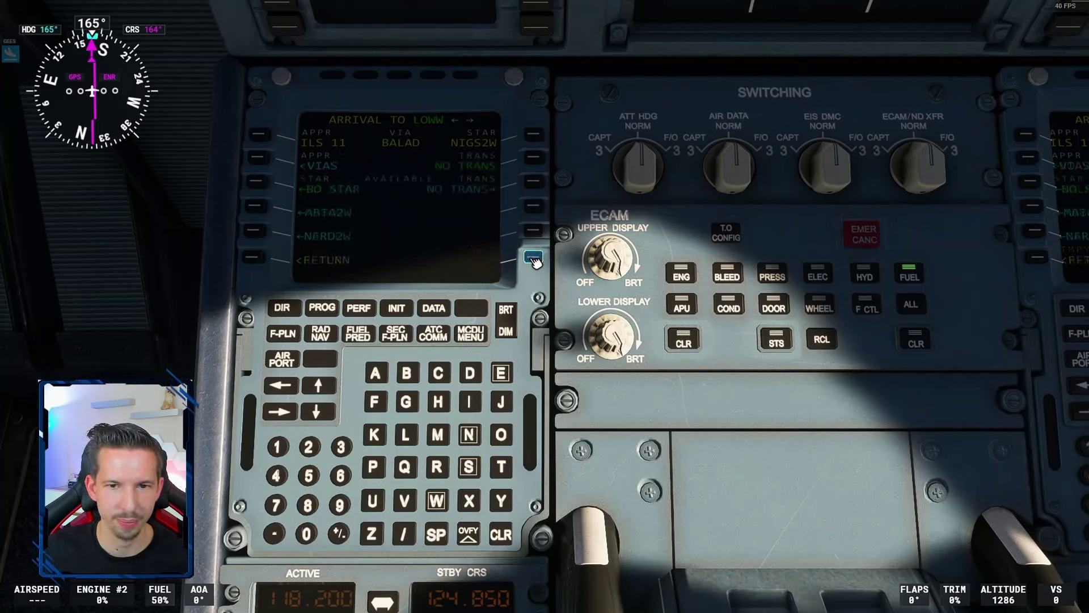
Review the MCDU flight plan waypoints from LOWG16C through the arrival to the end of the plan at LOWW11.
left_click(283, 333)
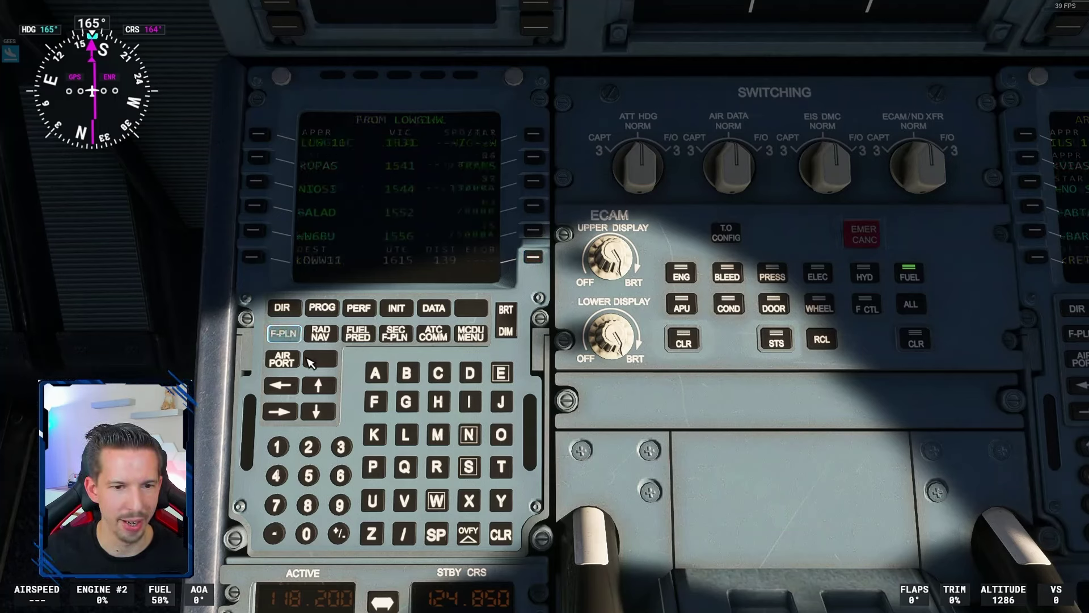
left_click(321, 386)
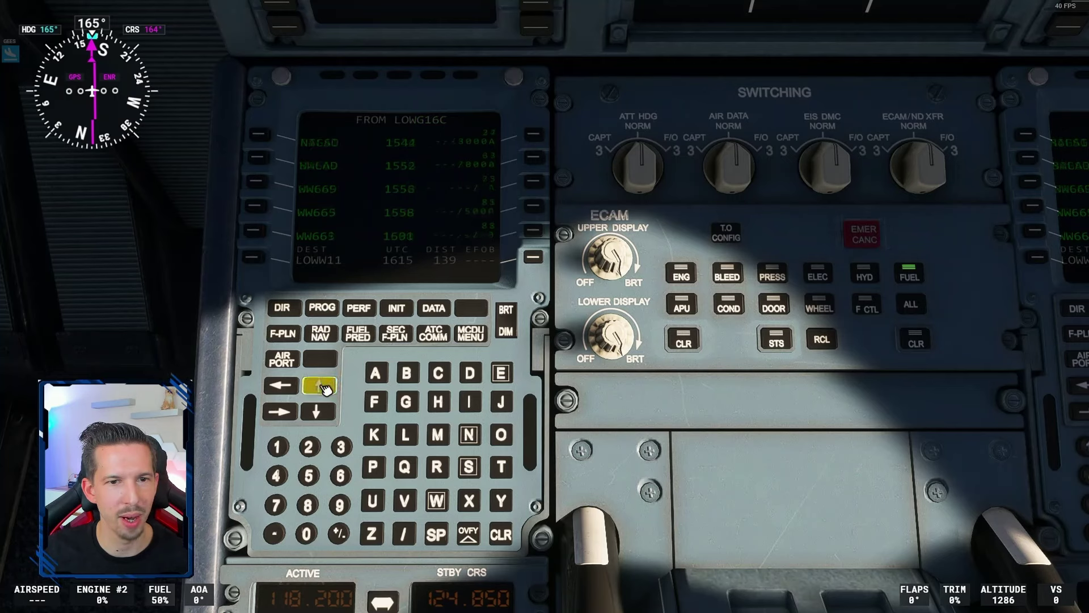
left_click(320, 386)
left_click(321, 386)
left_click(320, 386)
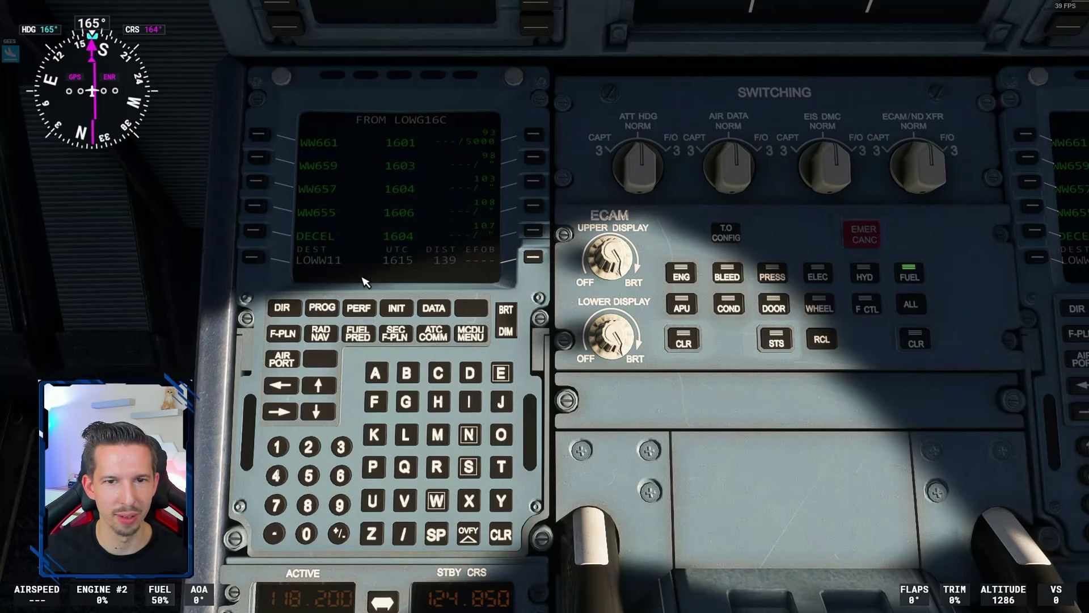
left_click(321, 386)
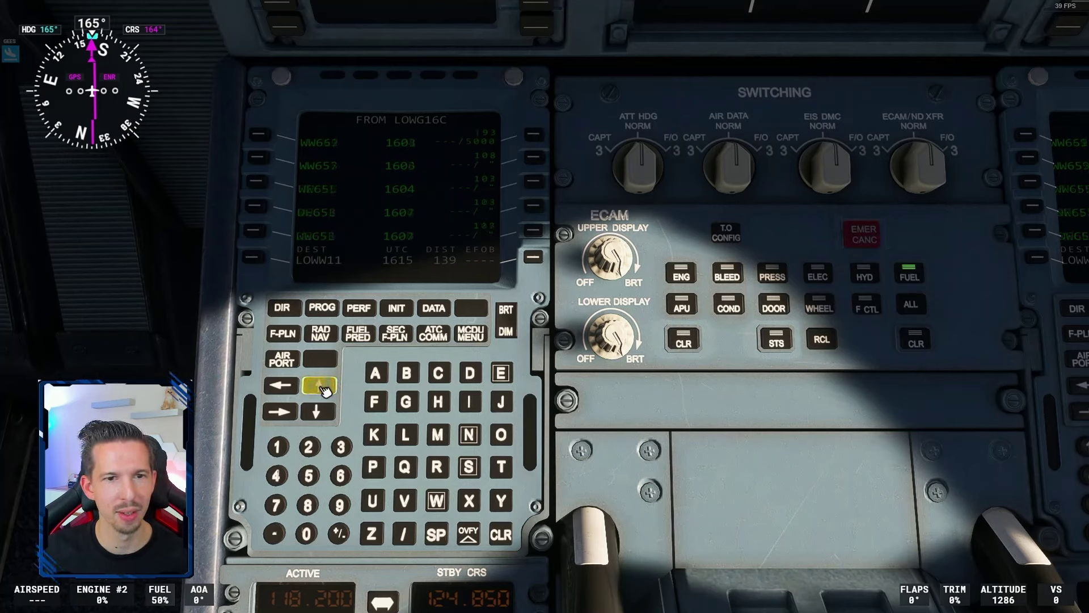
left_click(320, 386)
left_click(319, 386)
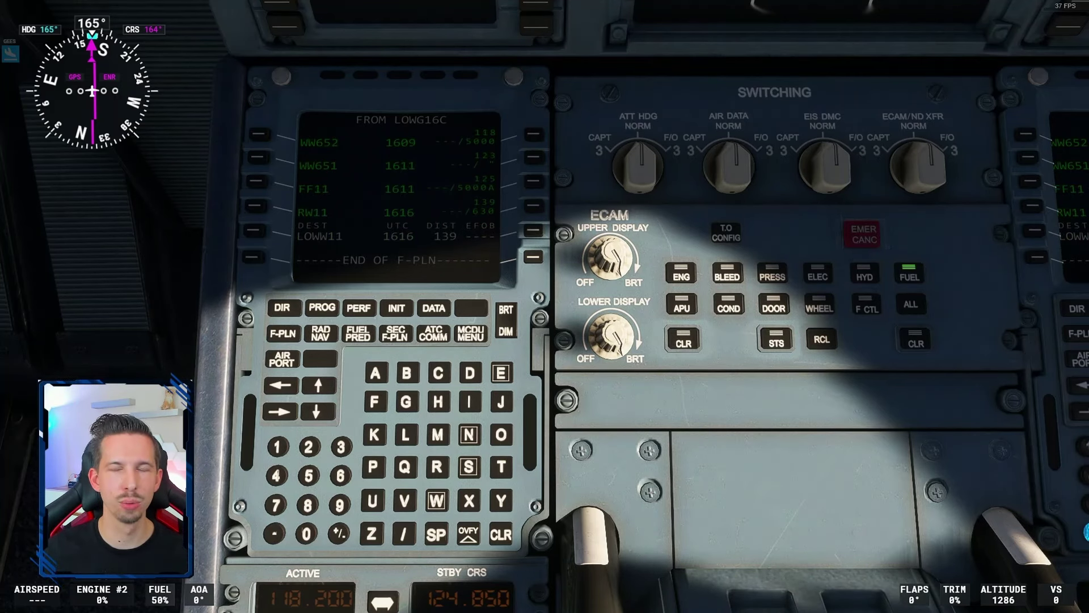
Switch to the SimBrief briefing for flight AUA755 in the browser.
key("alt+Tab")
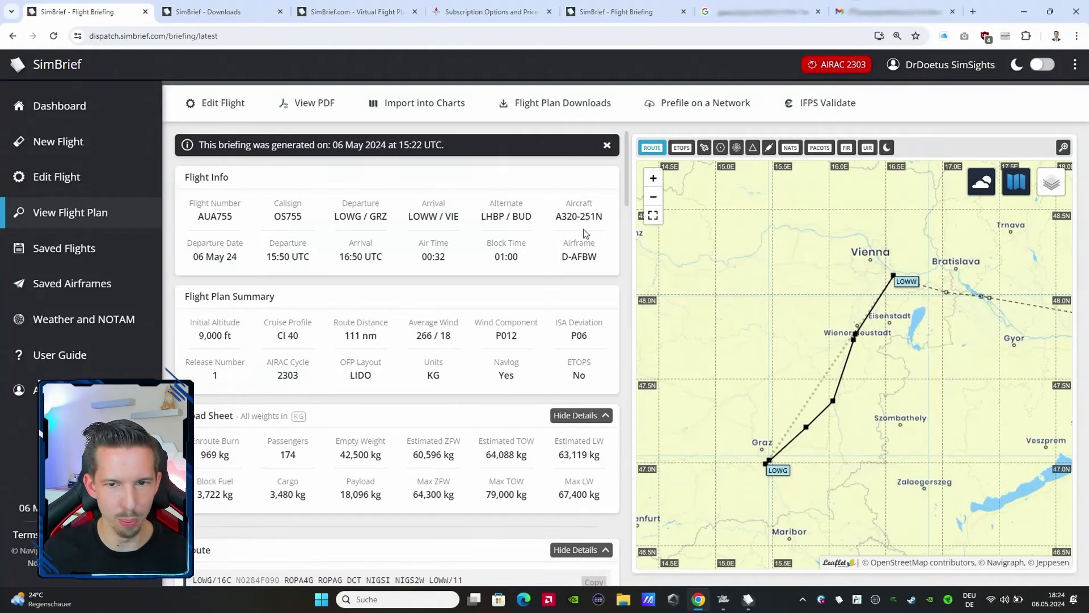